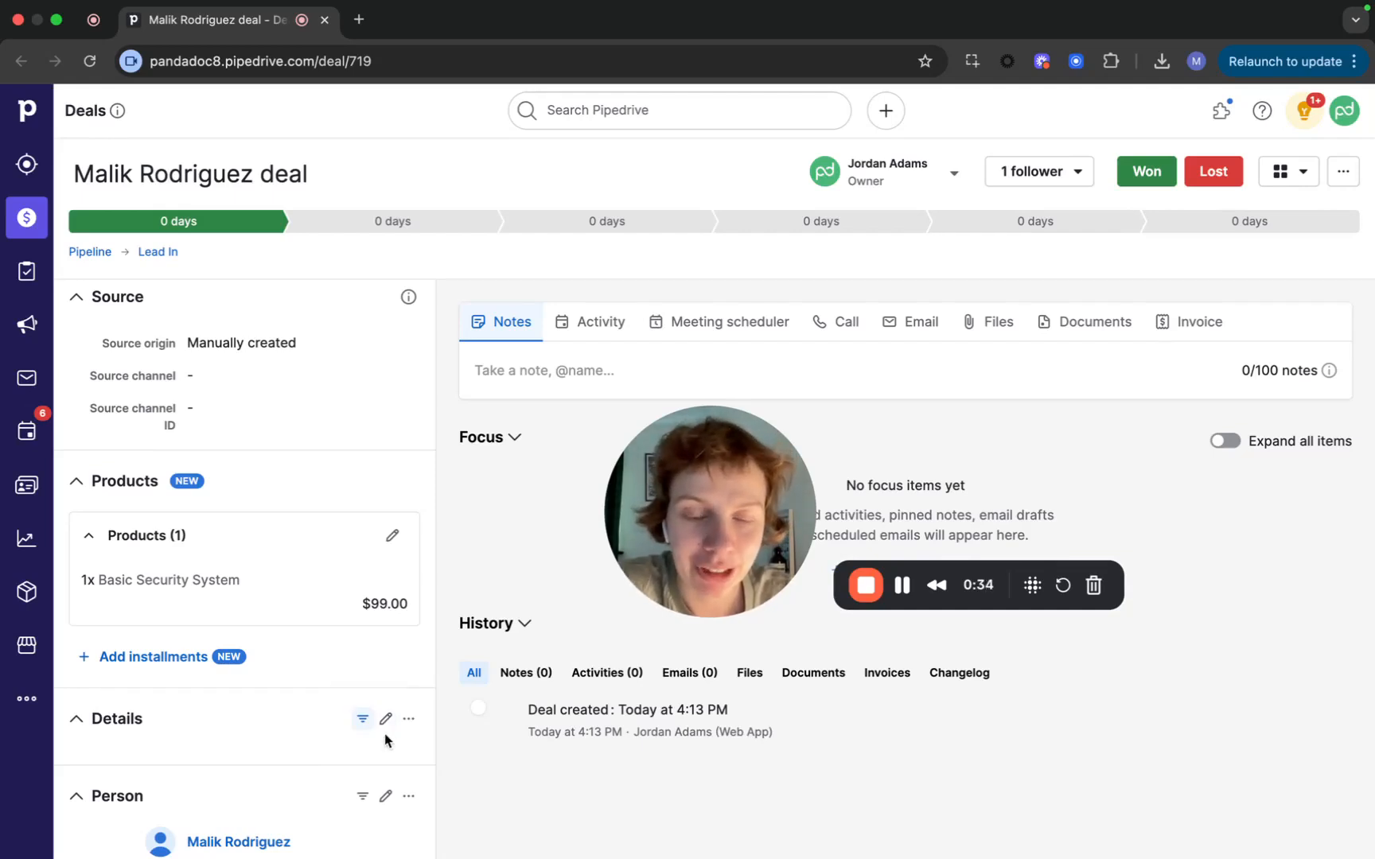
Find the PandaDoc section in the deal's details and display its workflows
mouse_move(733, 536)
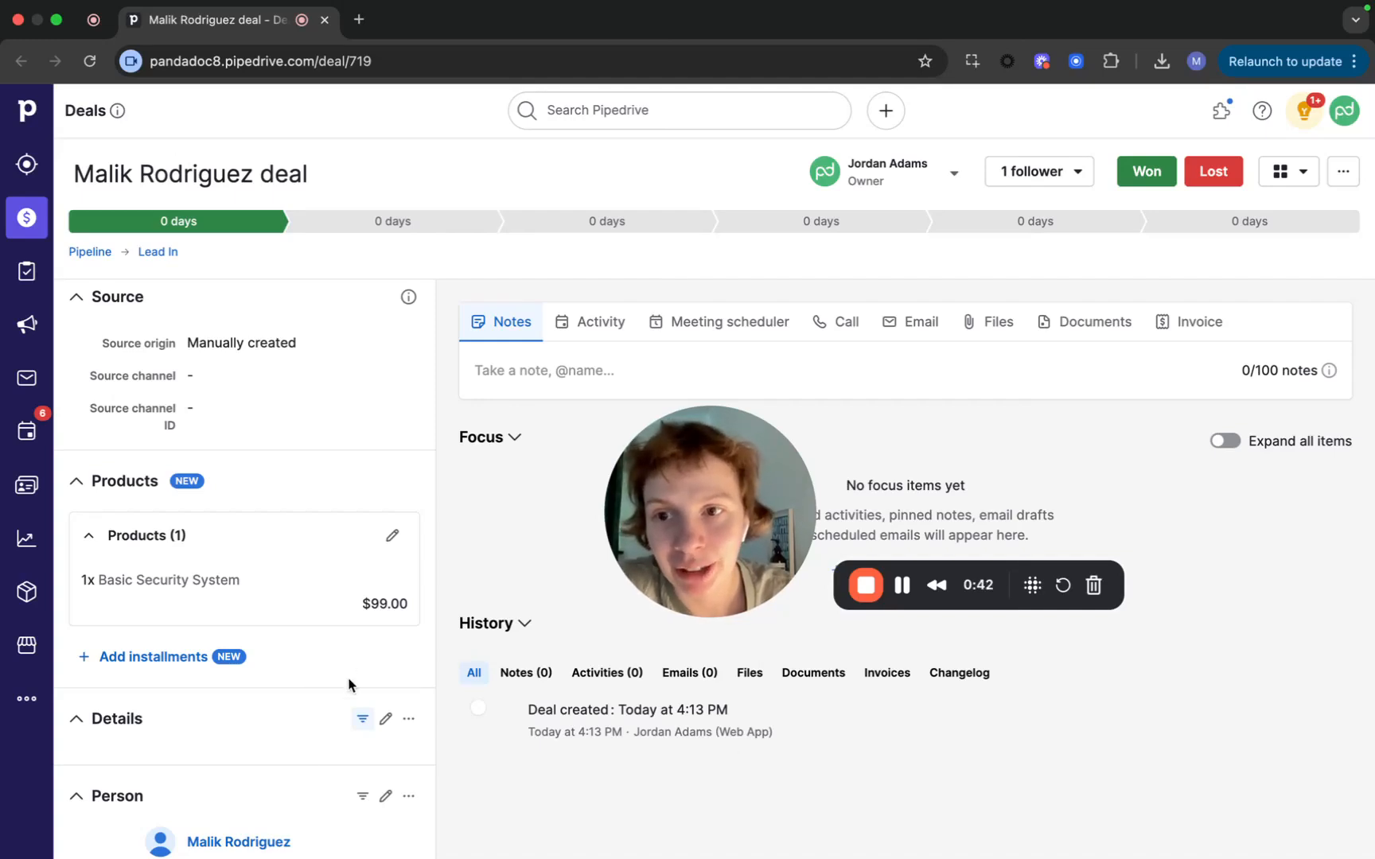
scroll(349, 684, down, 5)
scroll(349, 679, down, 7)
scroll(348, 678, up, 7)
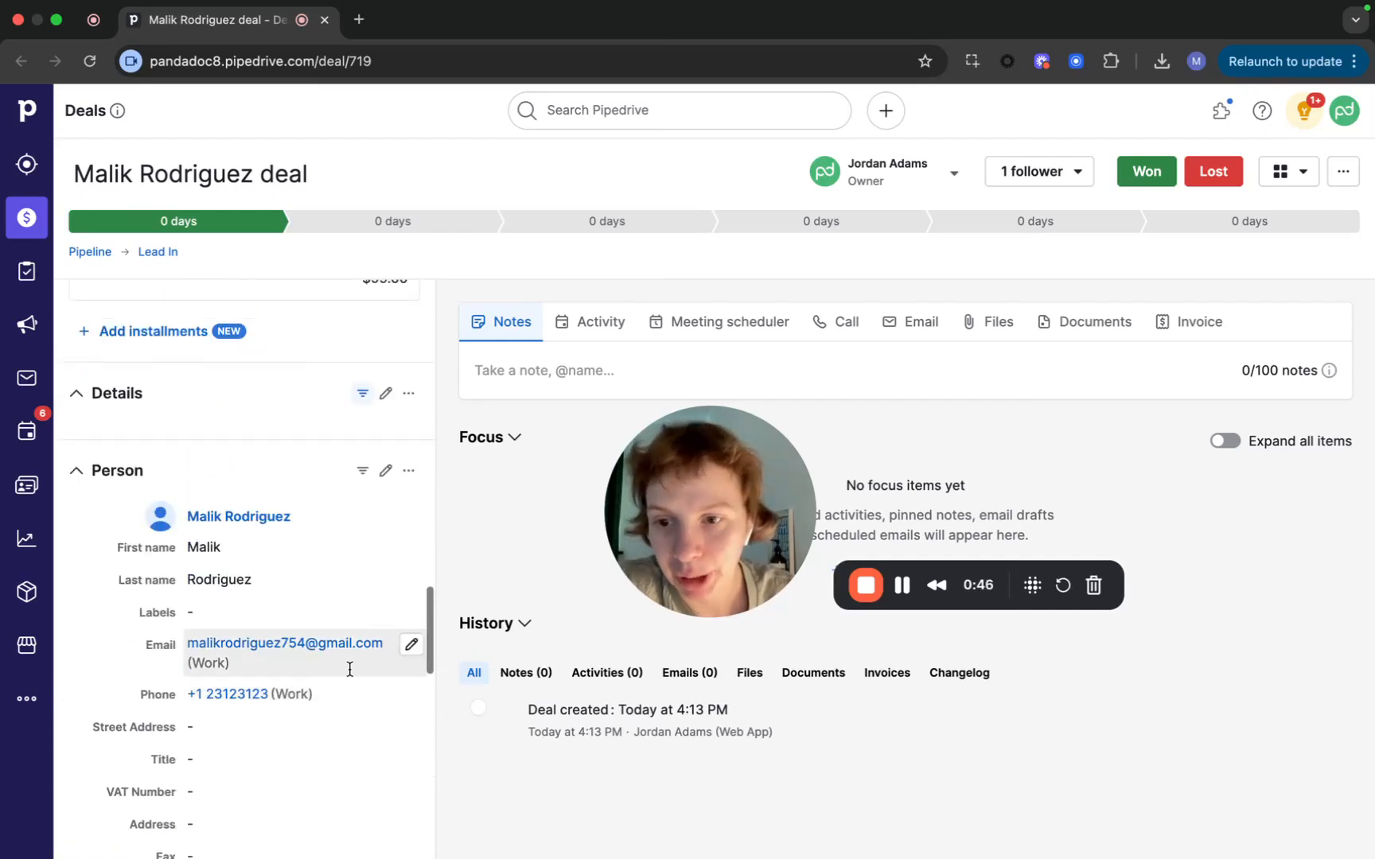
scroll(306, 617, up, 1)
scroll(305, 617, down, 10)
scroll(305, 617, up, 3)
click(92, 529)
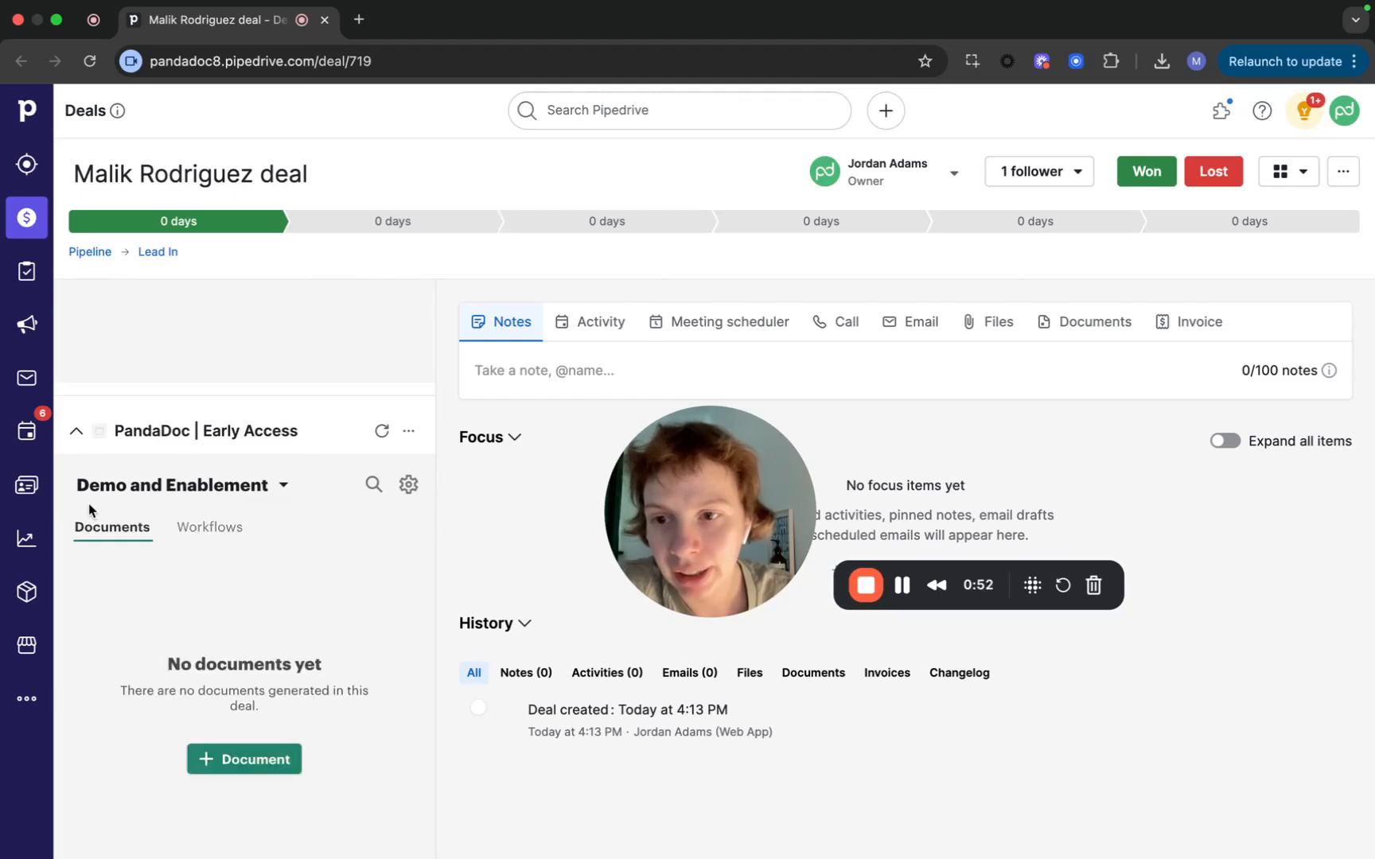
scroll(211, 542, down, 2)
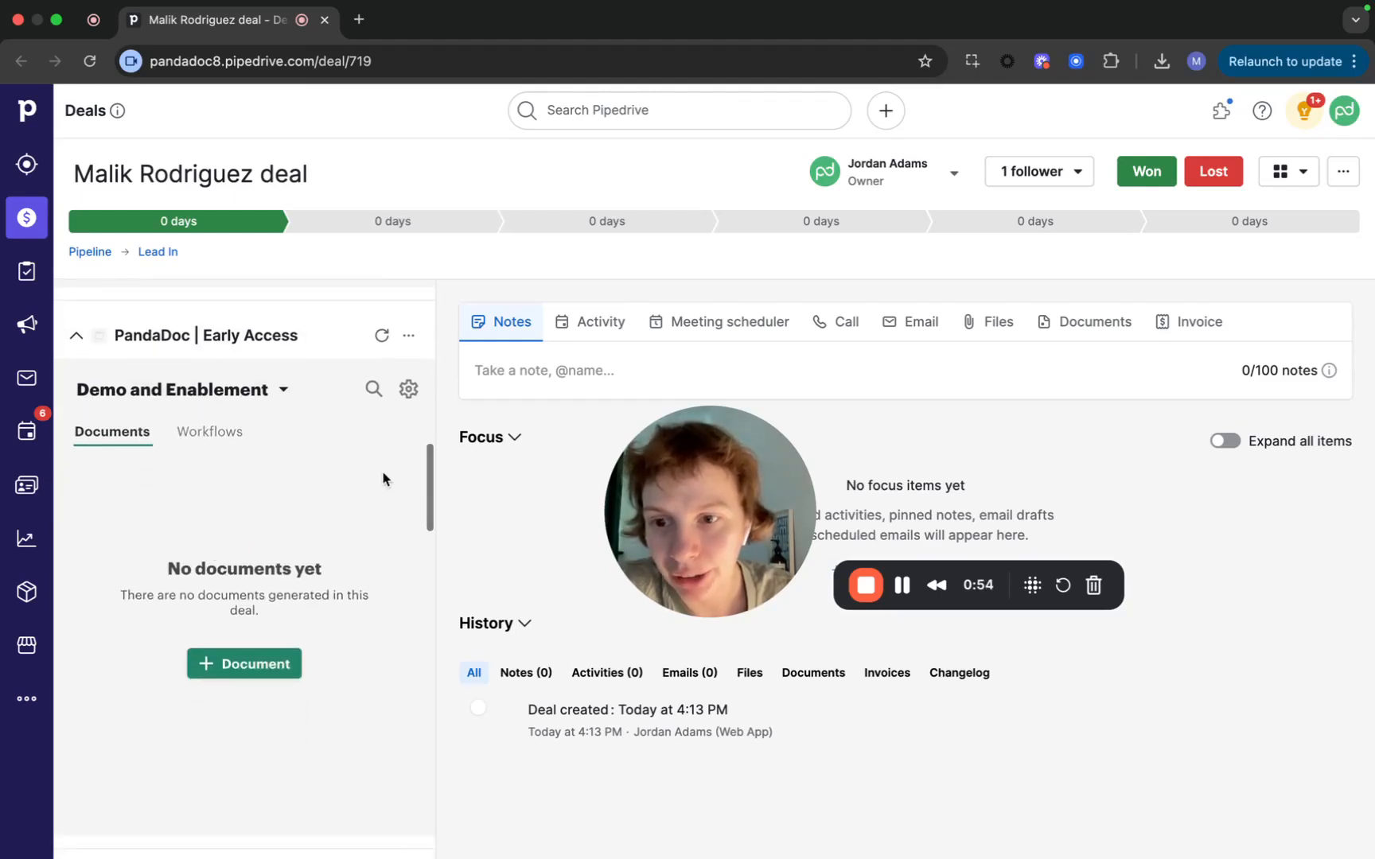
click(215, 438)
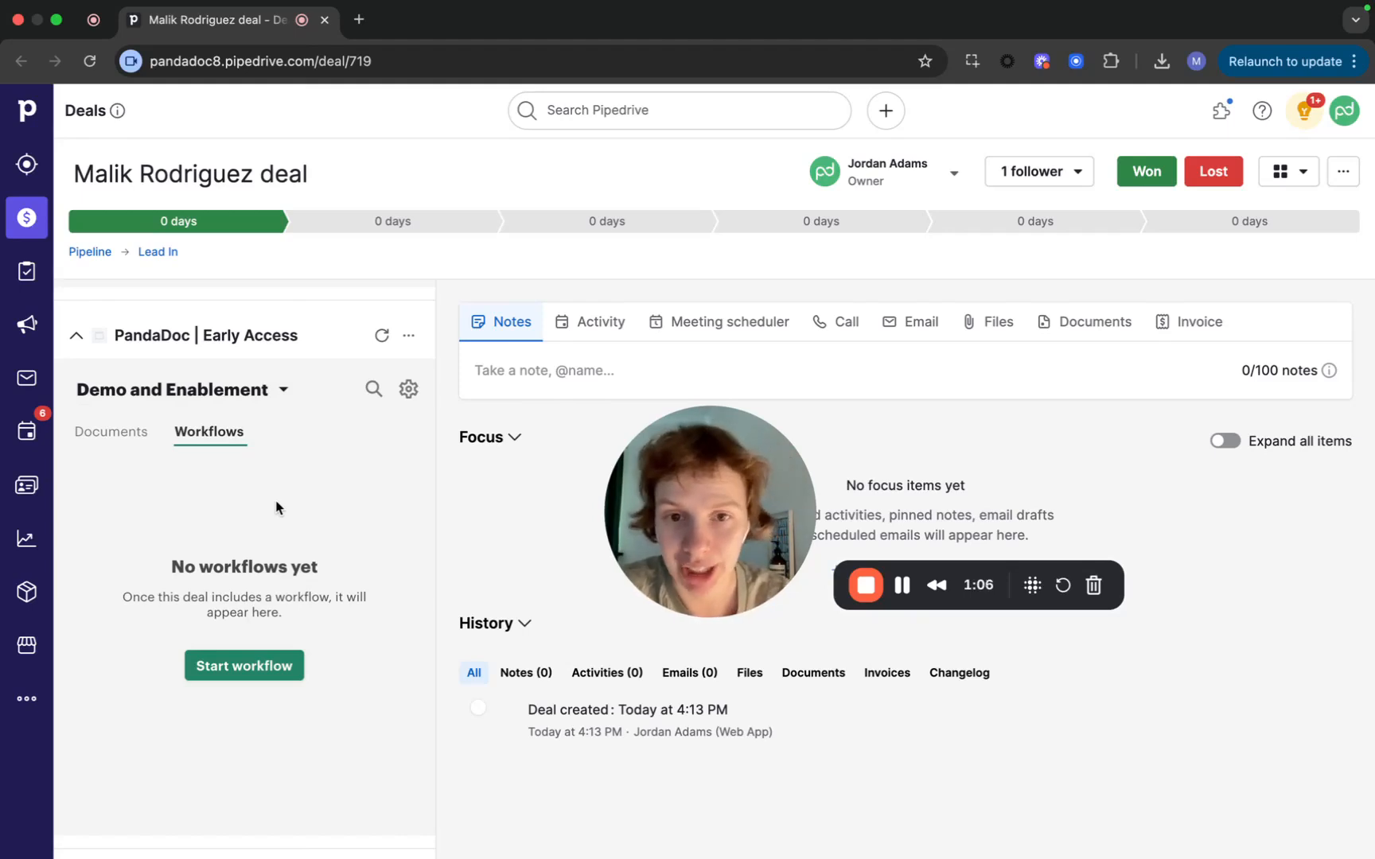
Start a new workflow for the deal using the "Pipedrive CPQ SaaS + HaaS Proposal" workflow template
drag(717, 512, 793, 693)
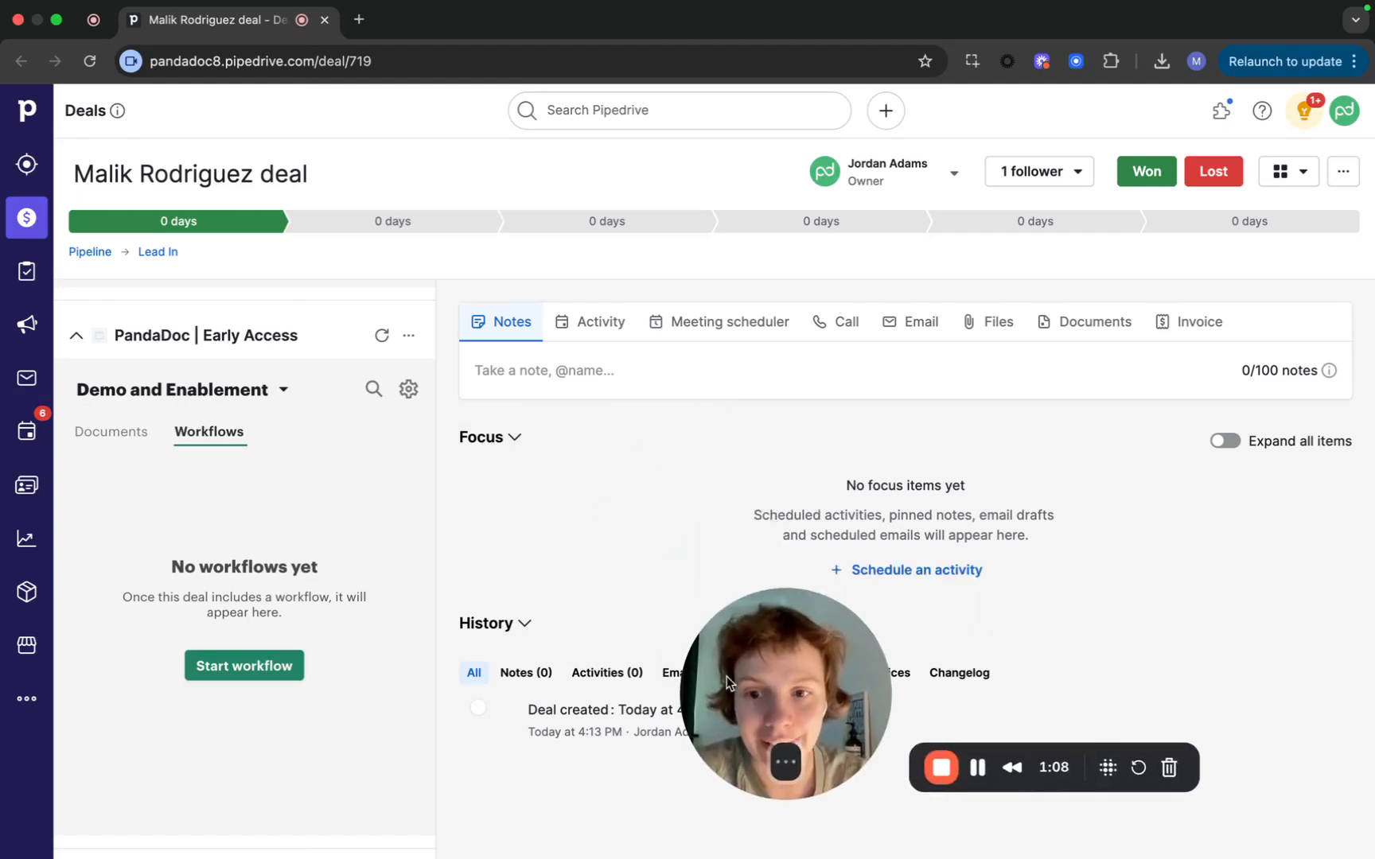
click(273, 669)
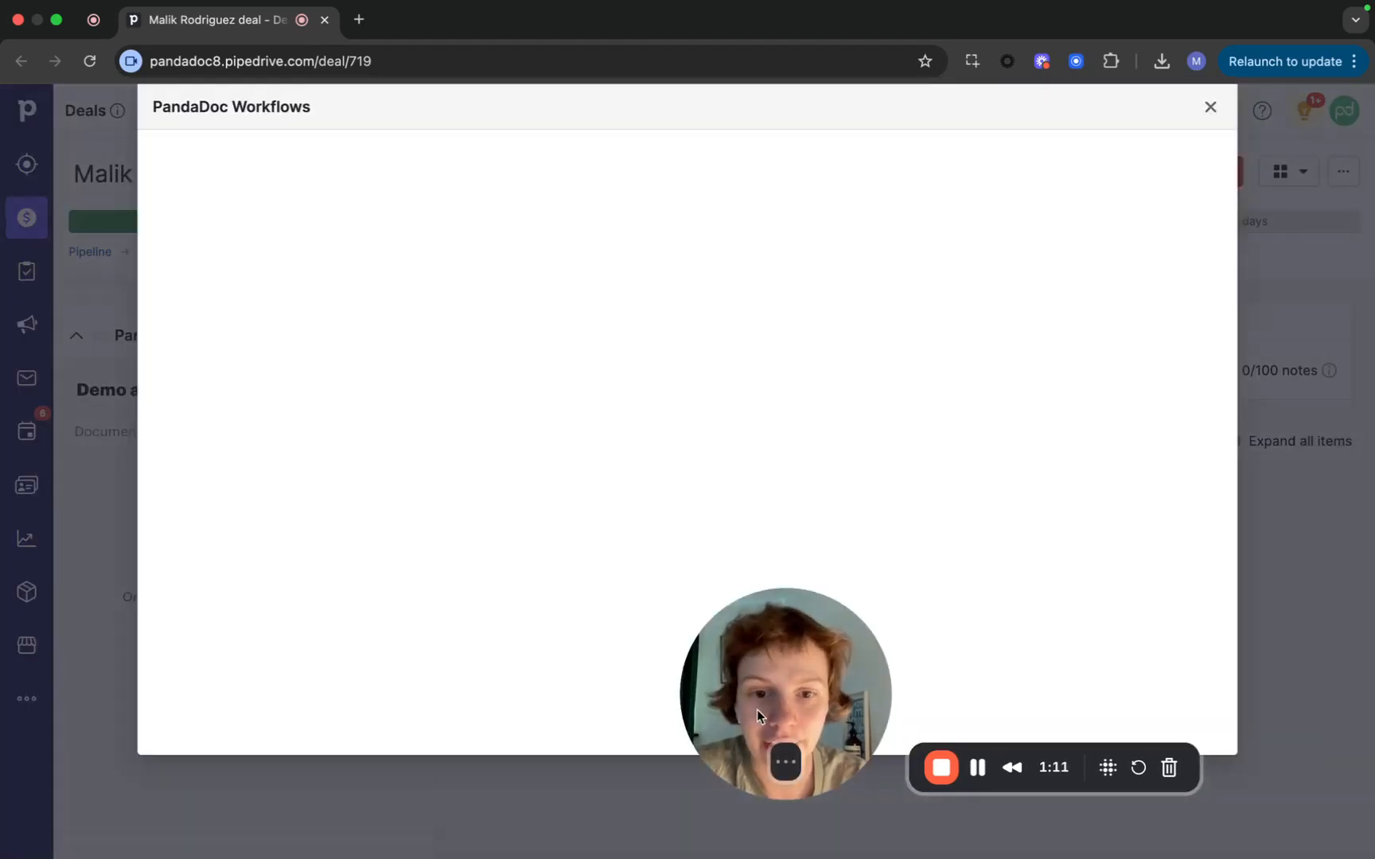
drag(756, 710, 856, 718)
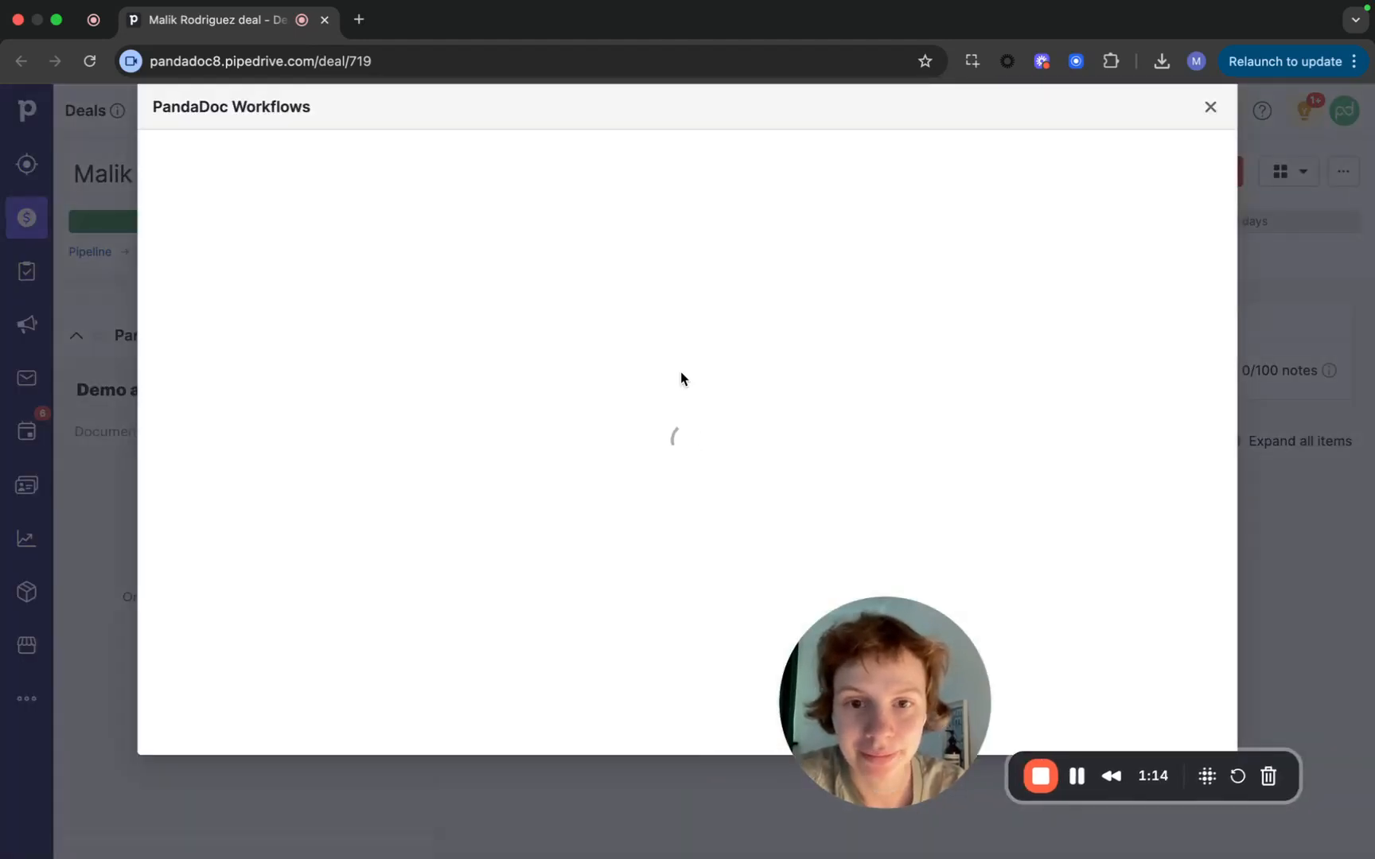
click(636, 451)
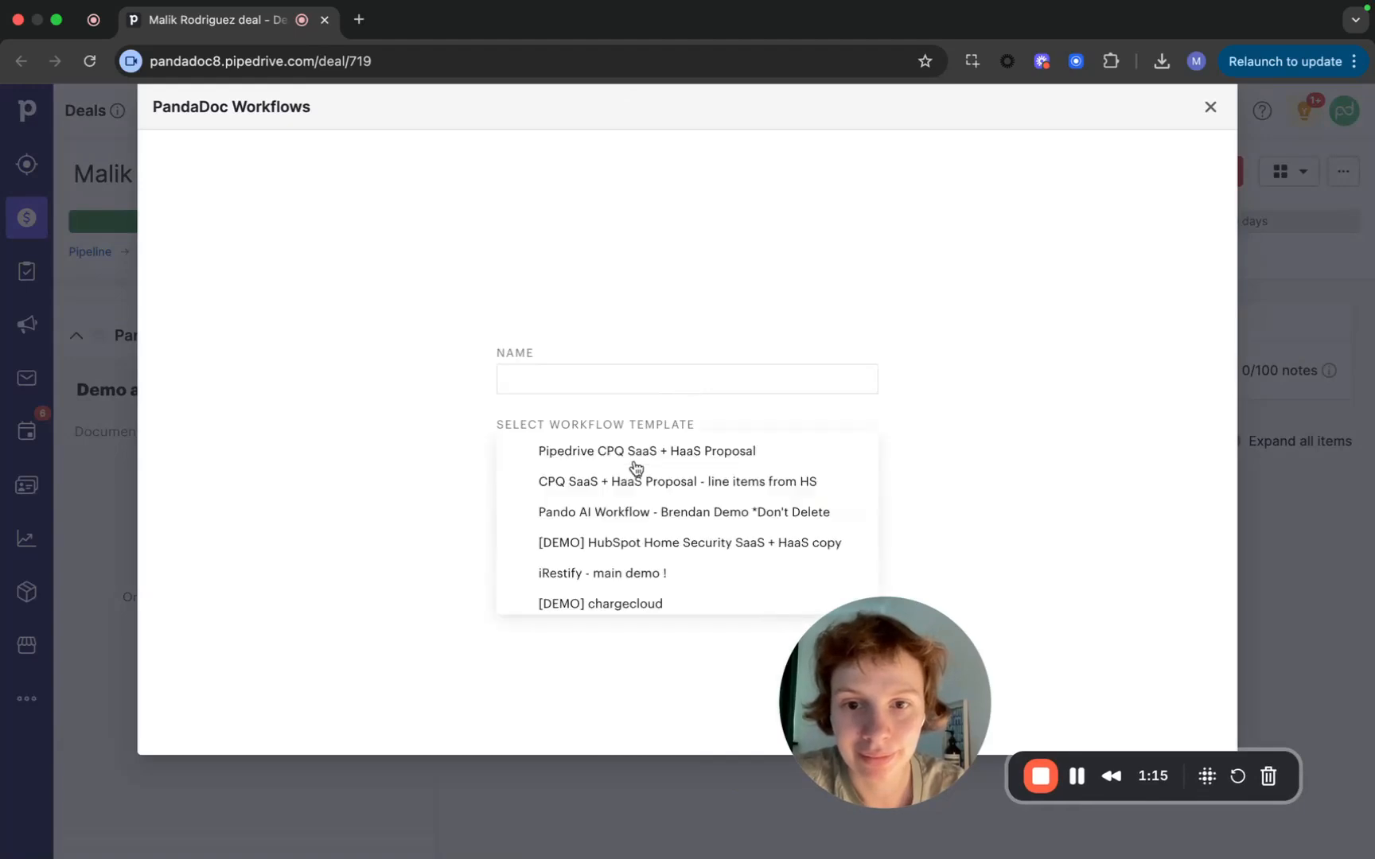
click(582, 465)
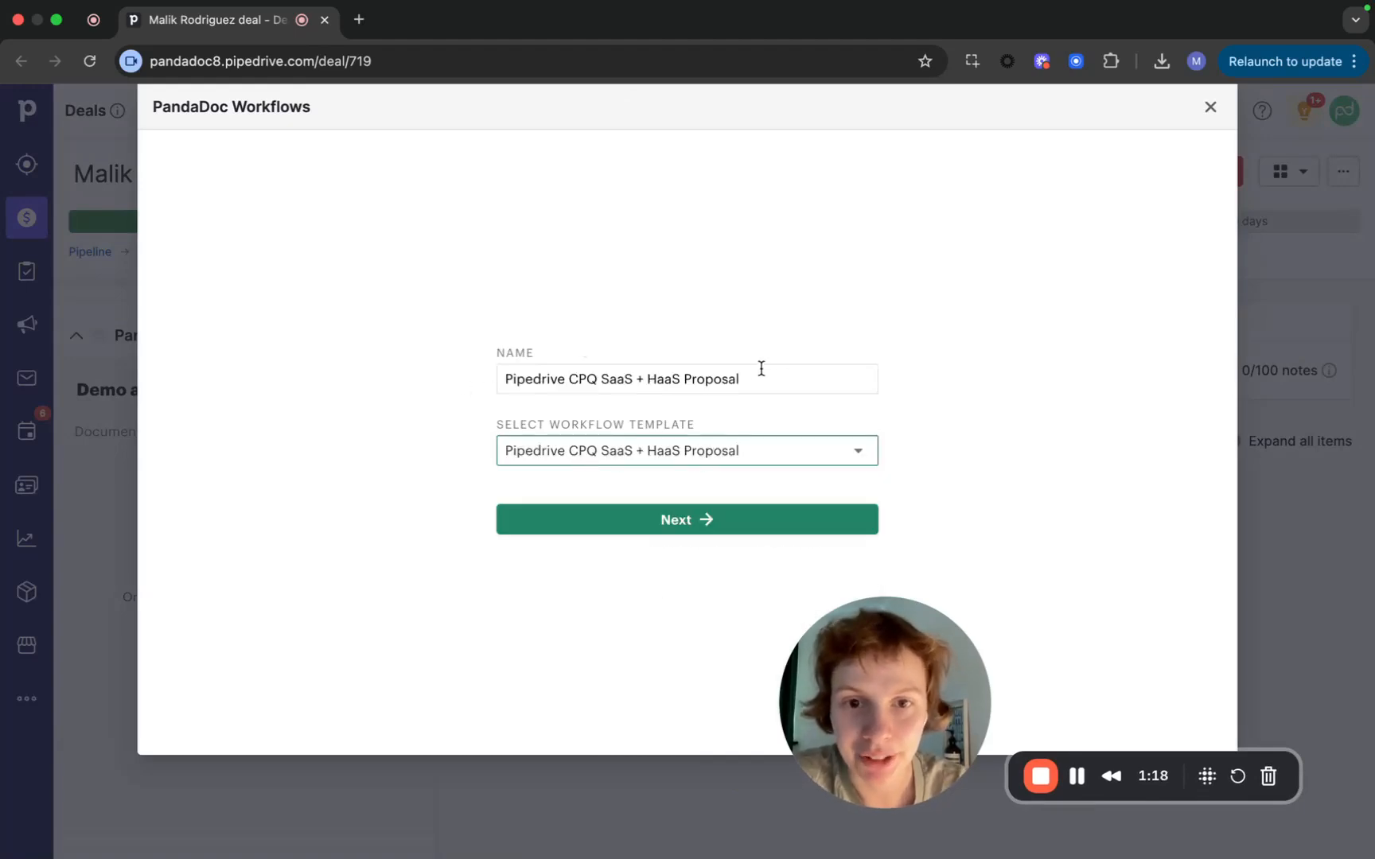
click(654, 531)
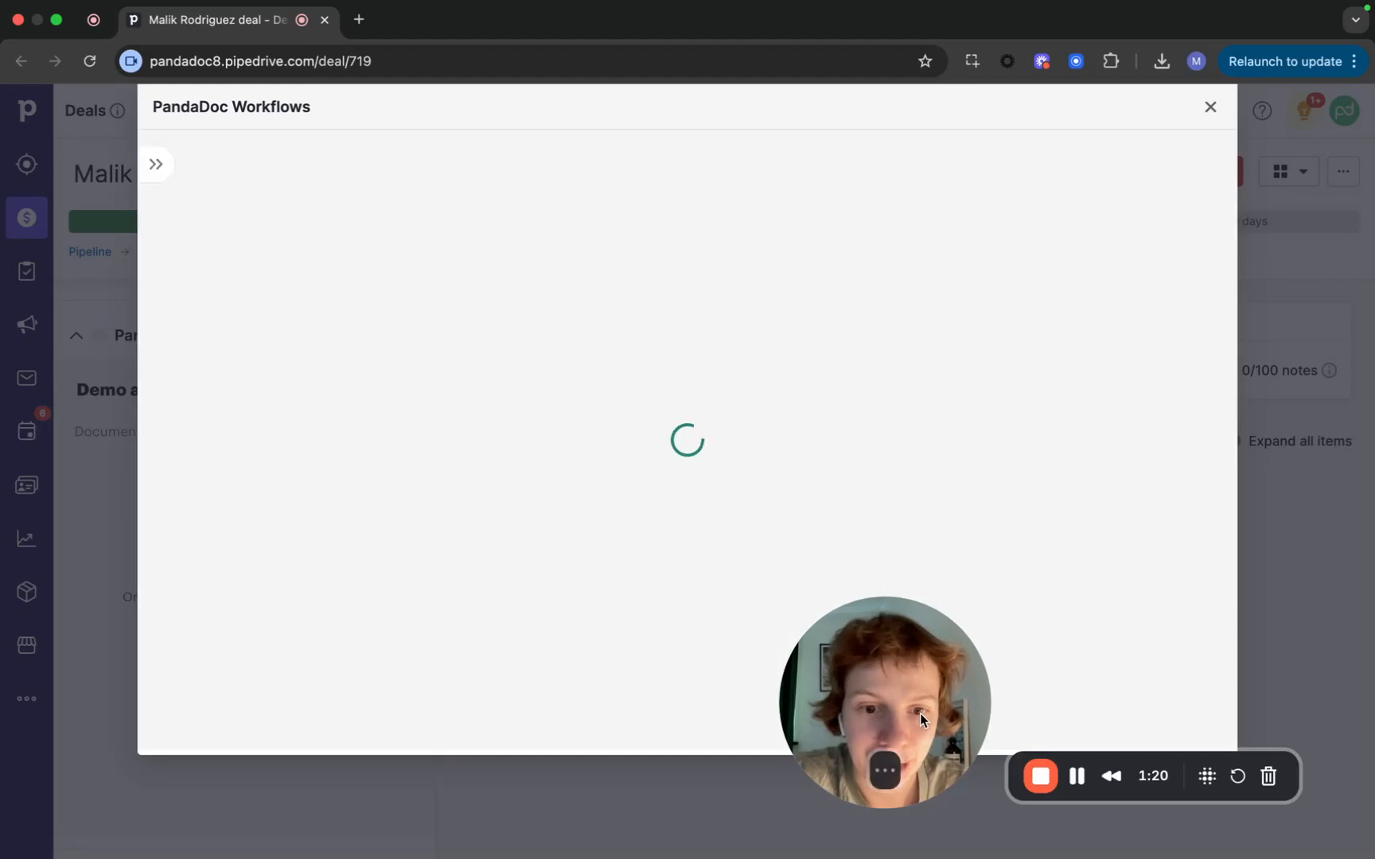
Look through the selectable deals, keep the current deal selected, and continue to the security system configuration
drag(929, 704, 293, 691)
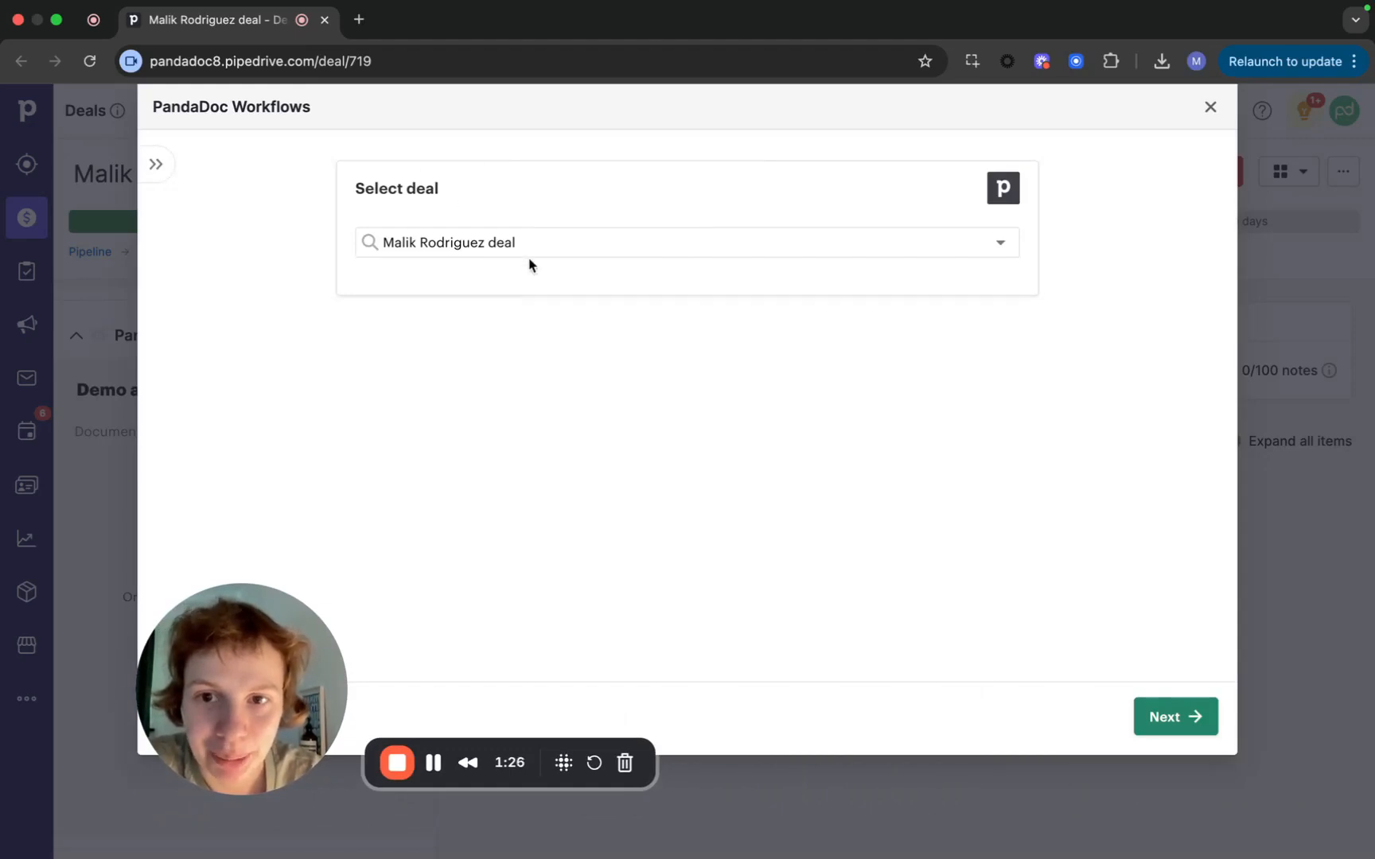
click(661, 231)
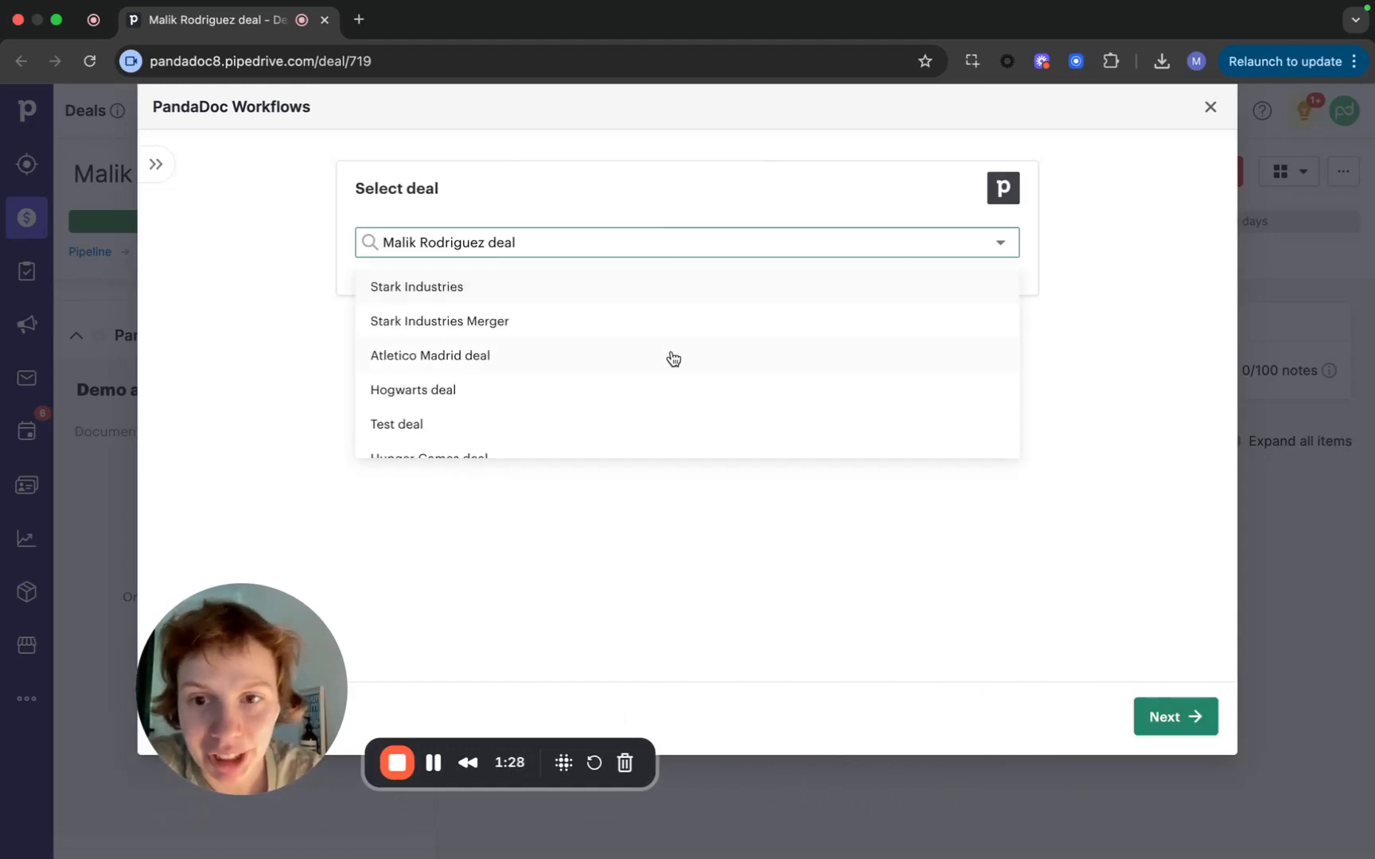
click(1033, 269)
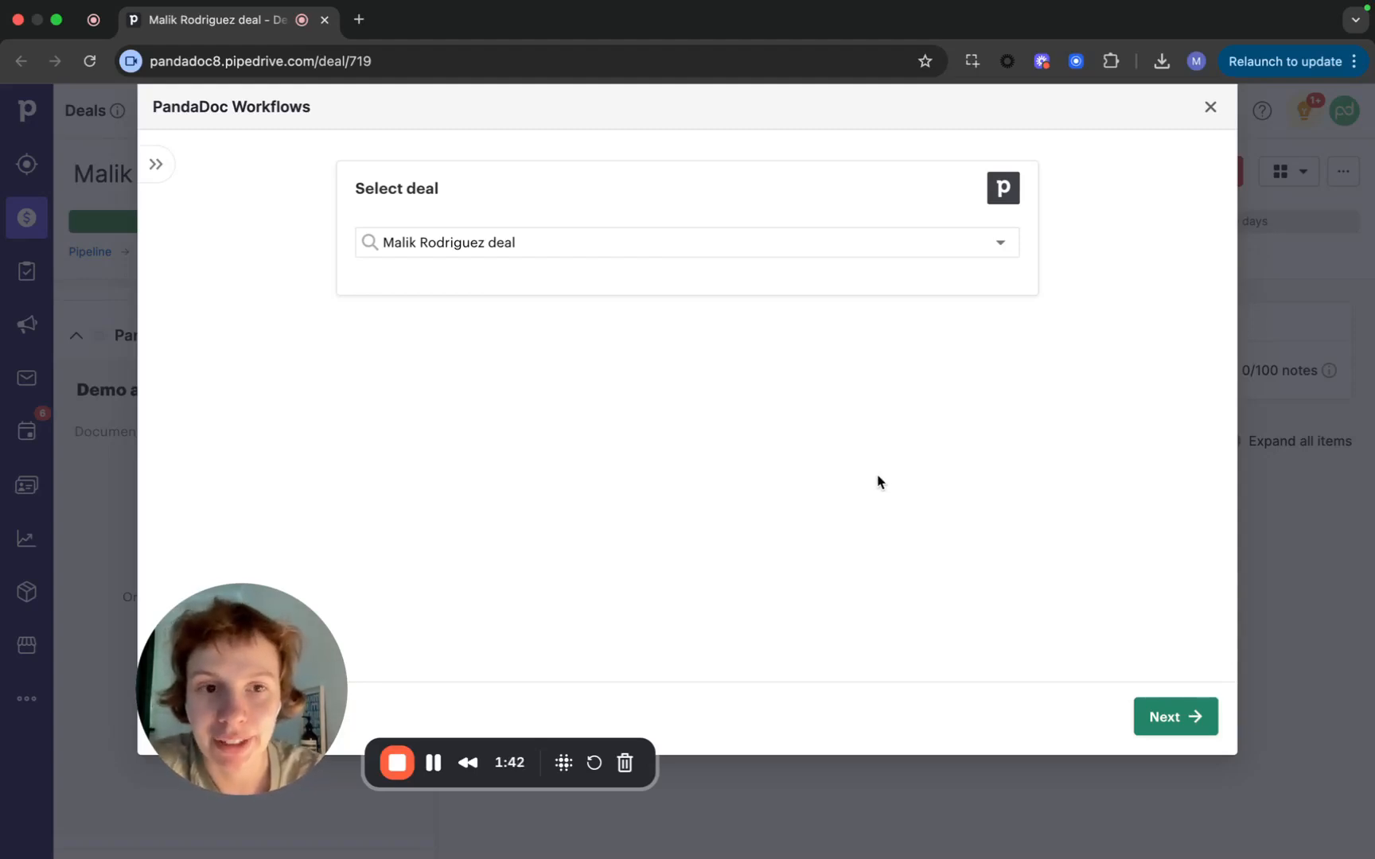
click(1164, 716)
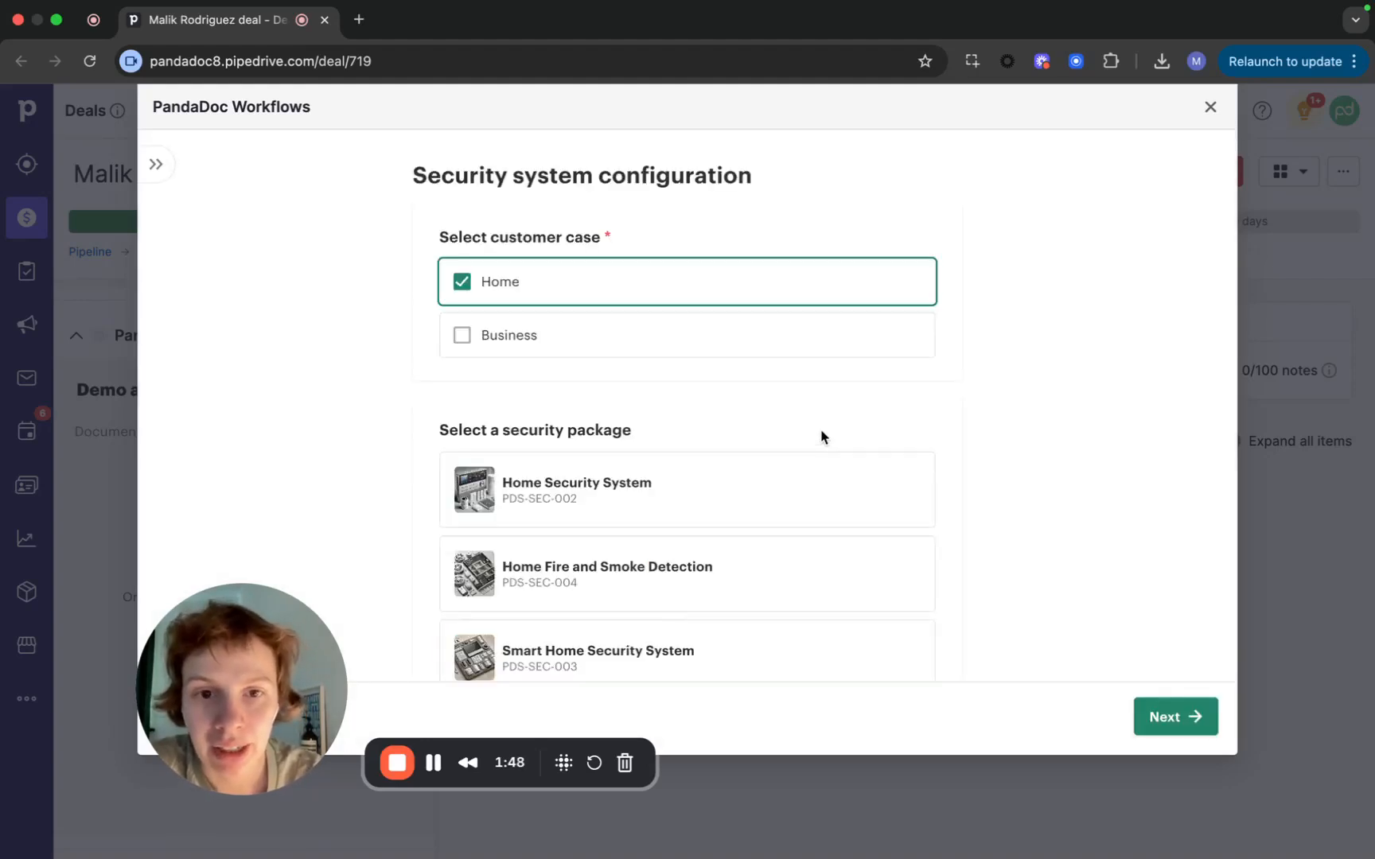
Look over the configuration form and add the Home Fire and Smoke Detection security package
scroll(980, 390, down, 10)
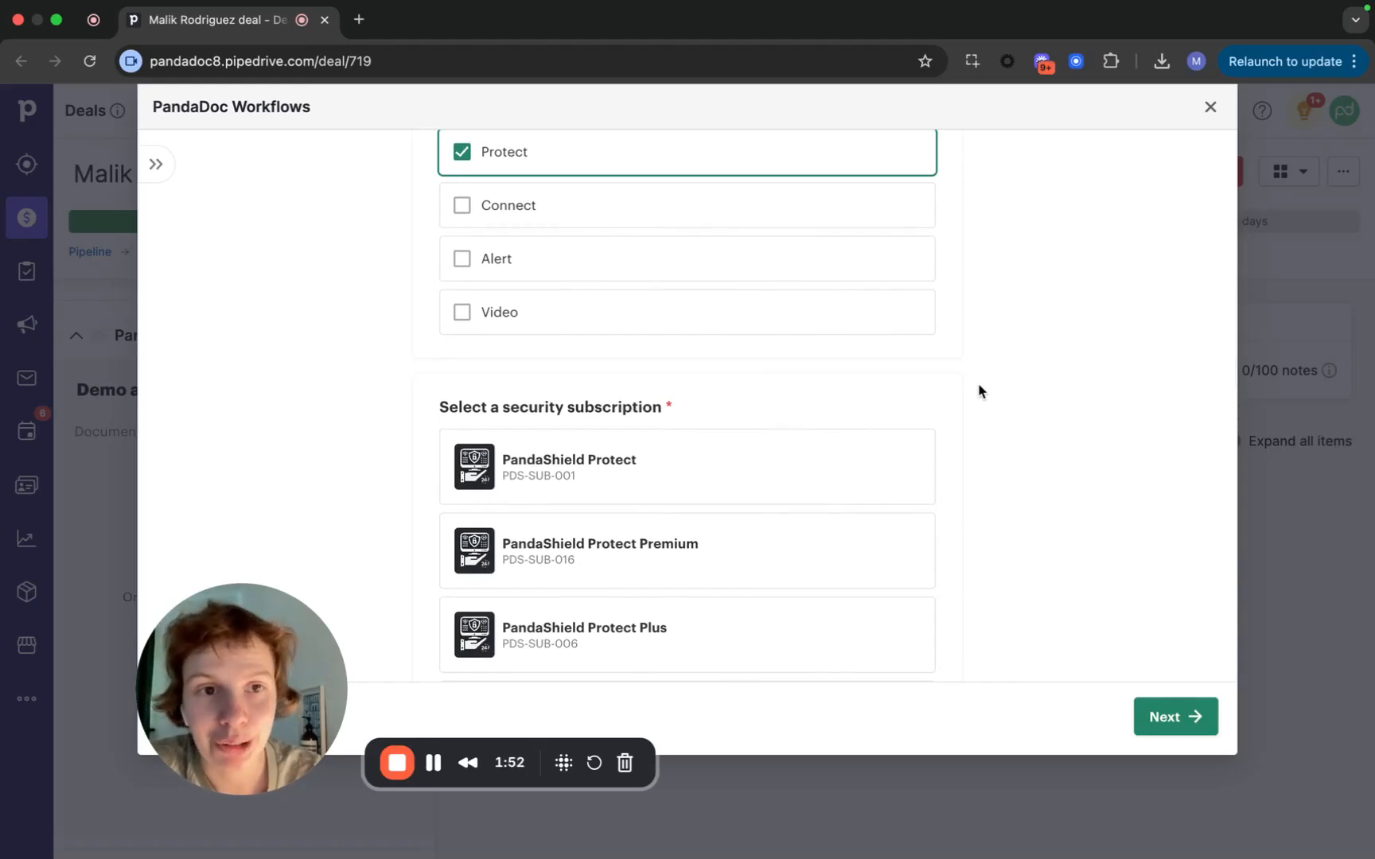
scroll(980, 390, up, 10)
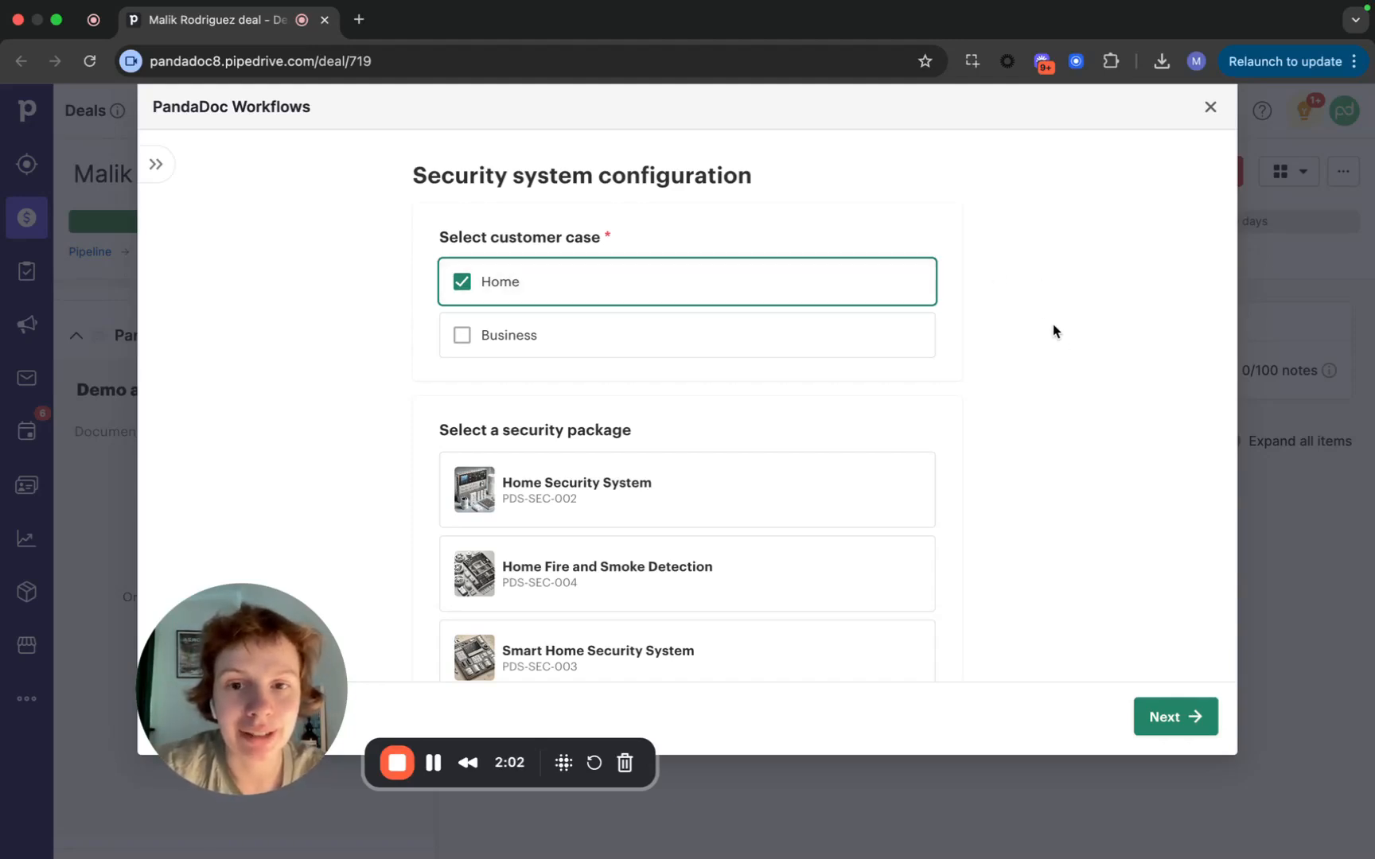
scroll(912, 358, down, 3)
mouse_move(891, 469)
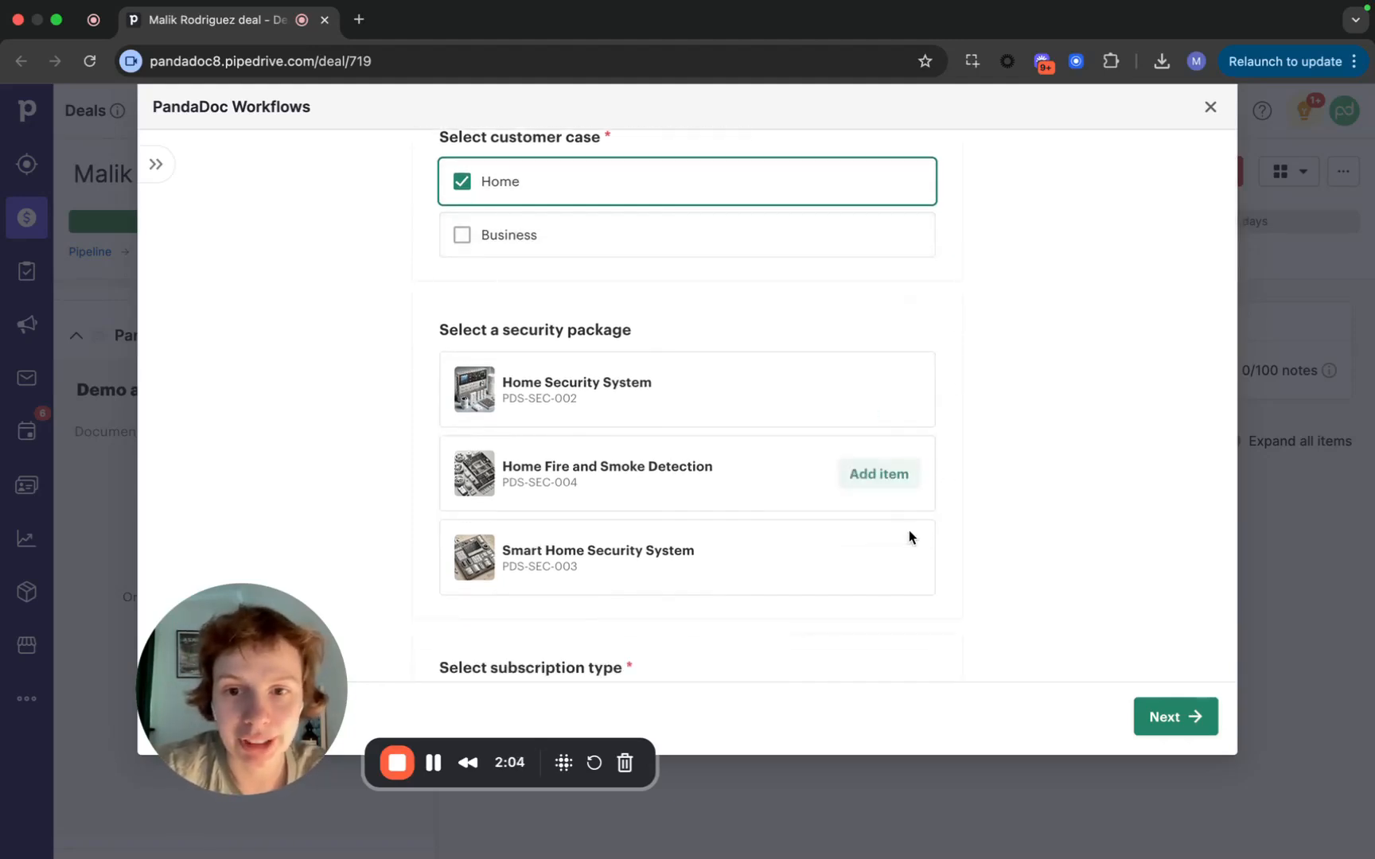
mouse_move(591, 468)
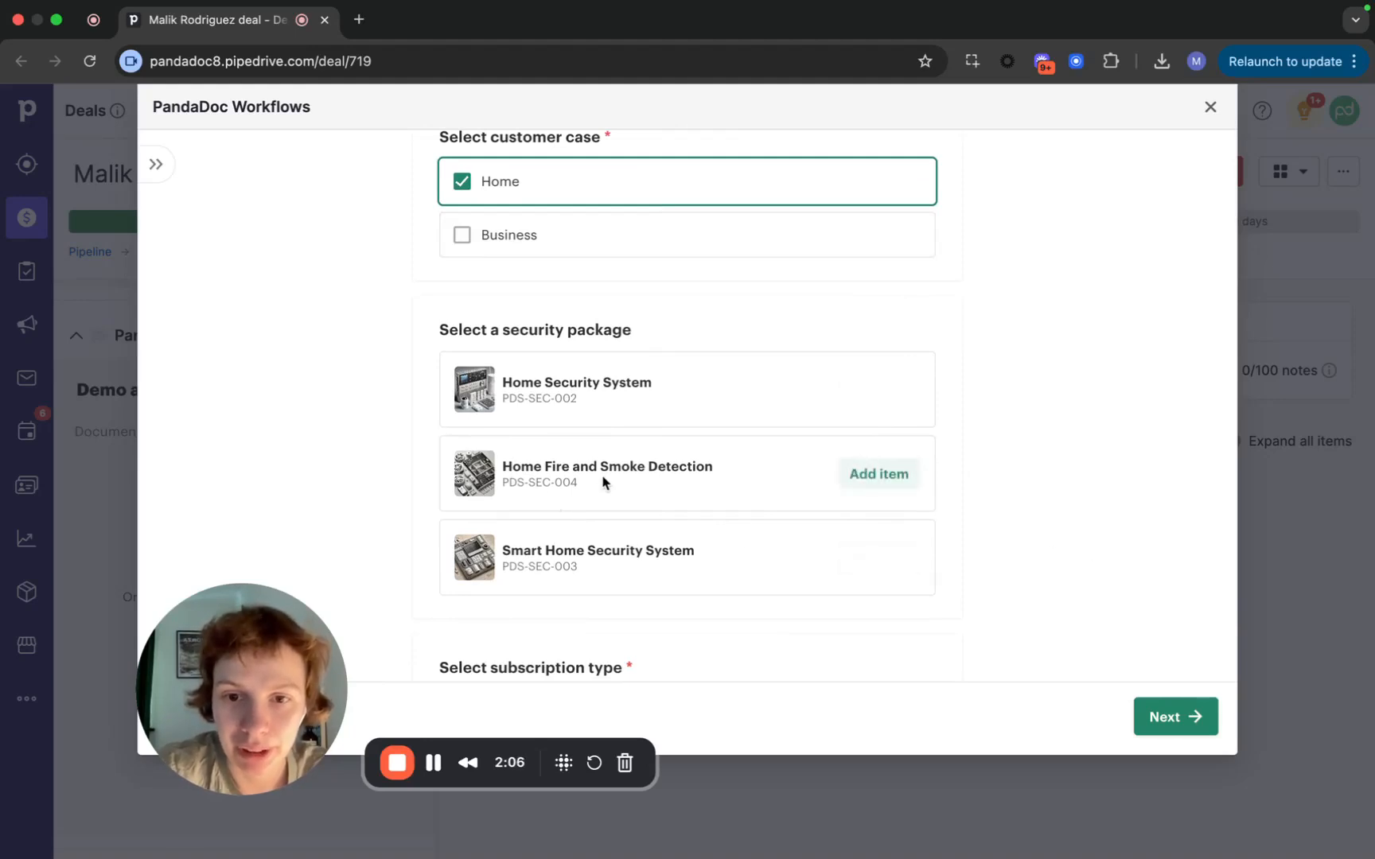
click(903, 482)
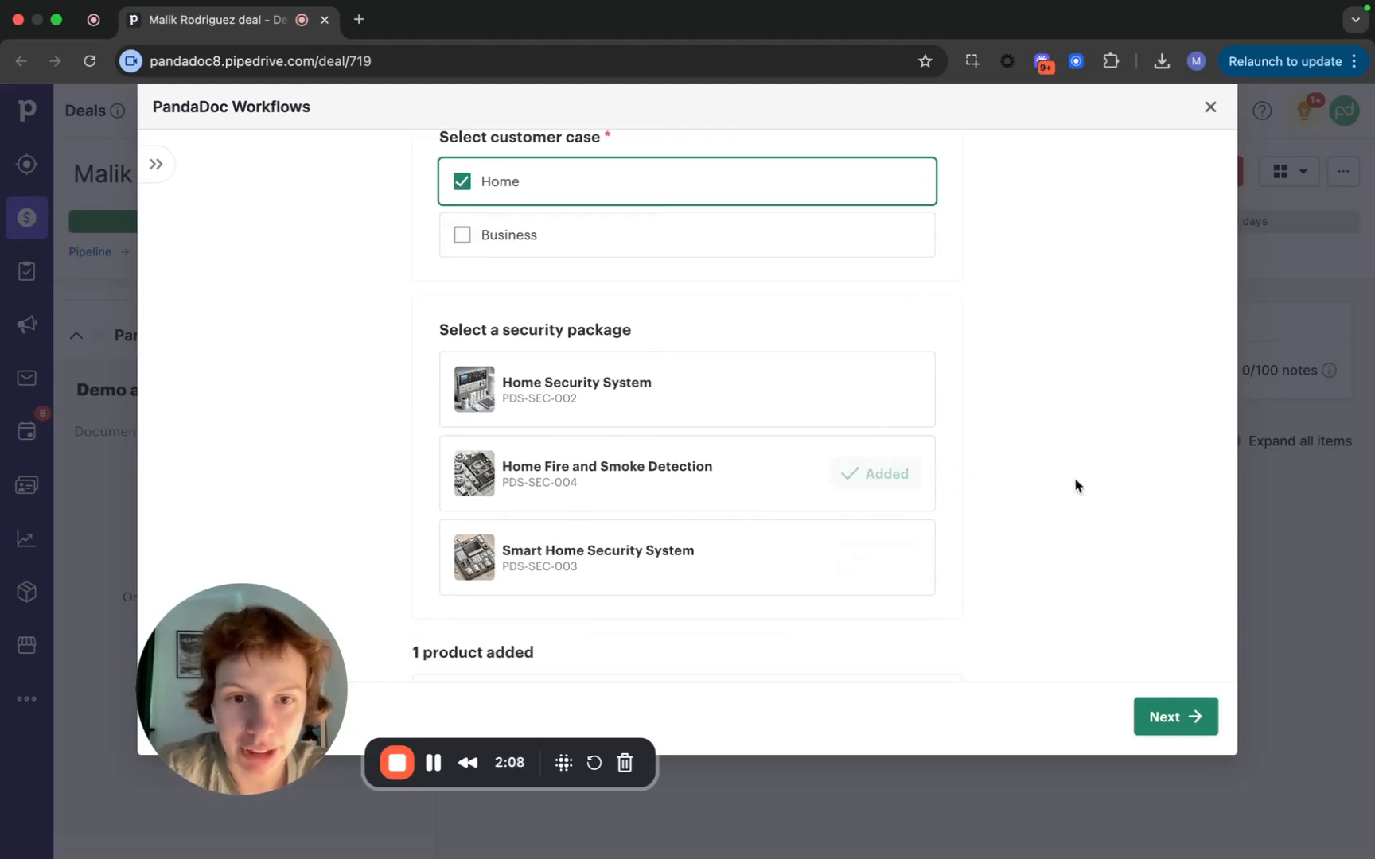
Switch the customer case to Business to view its security packages, and return the selection to Home
scroll(1077, 485, down, 5)
scroll(1167, 446, up, 4)
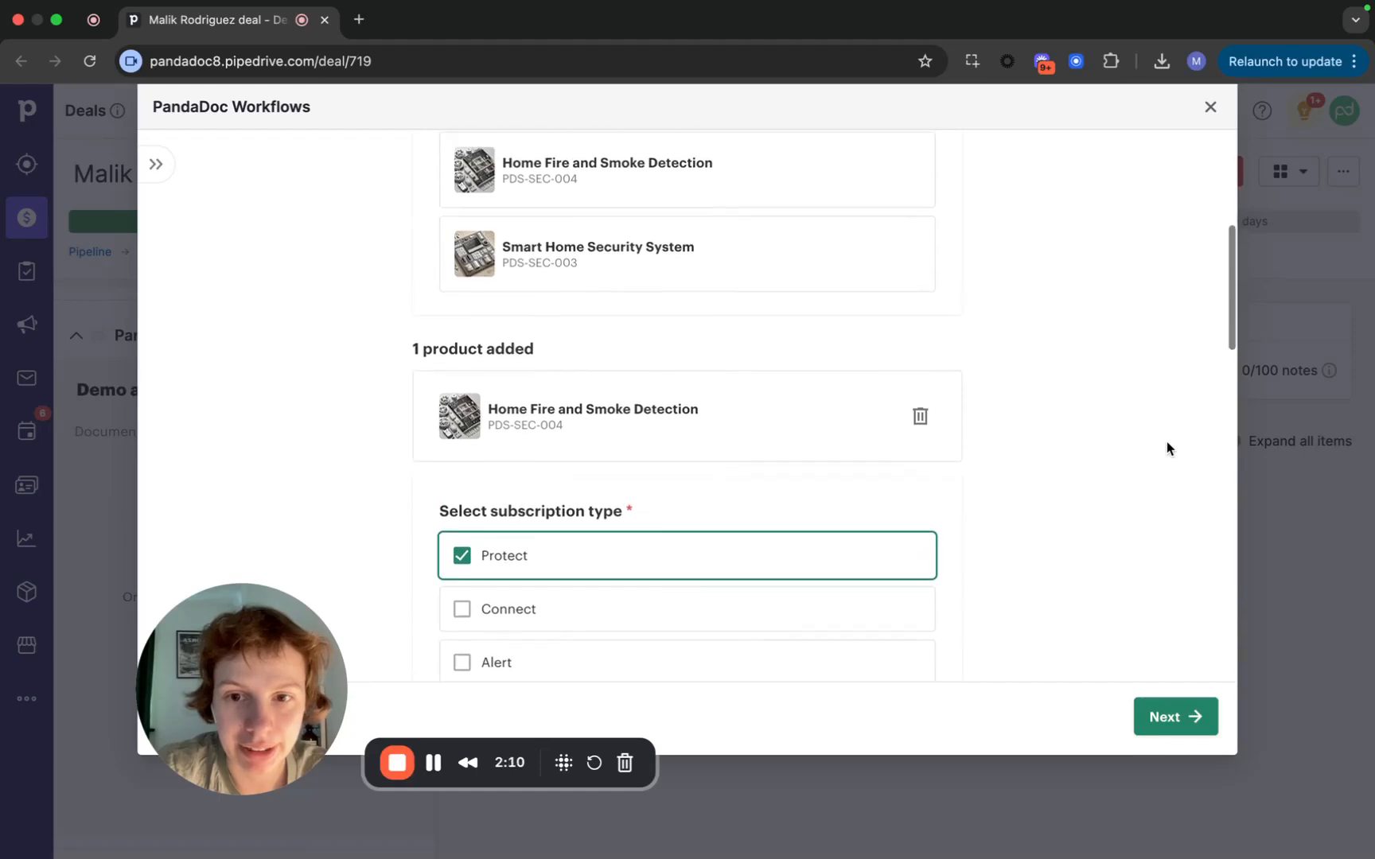
scroll(718, 229, up, 2)
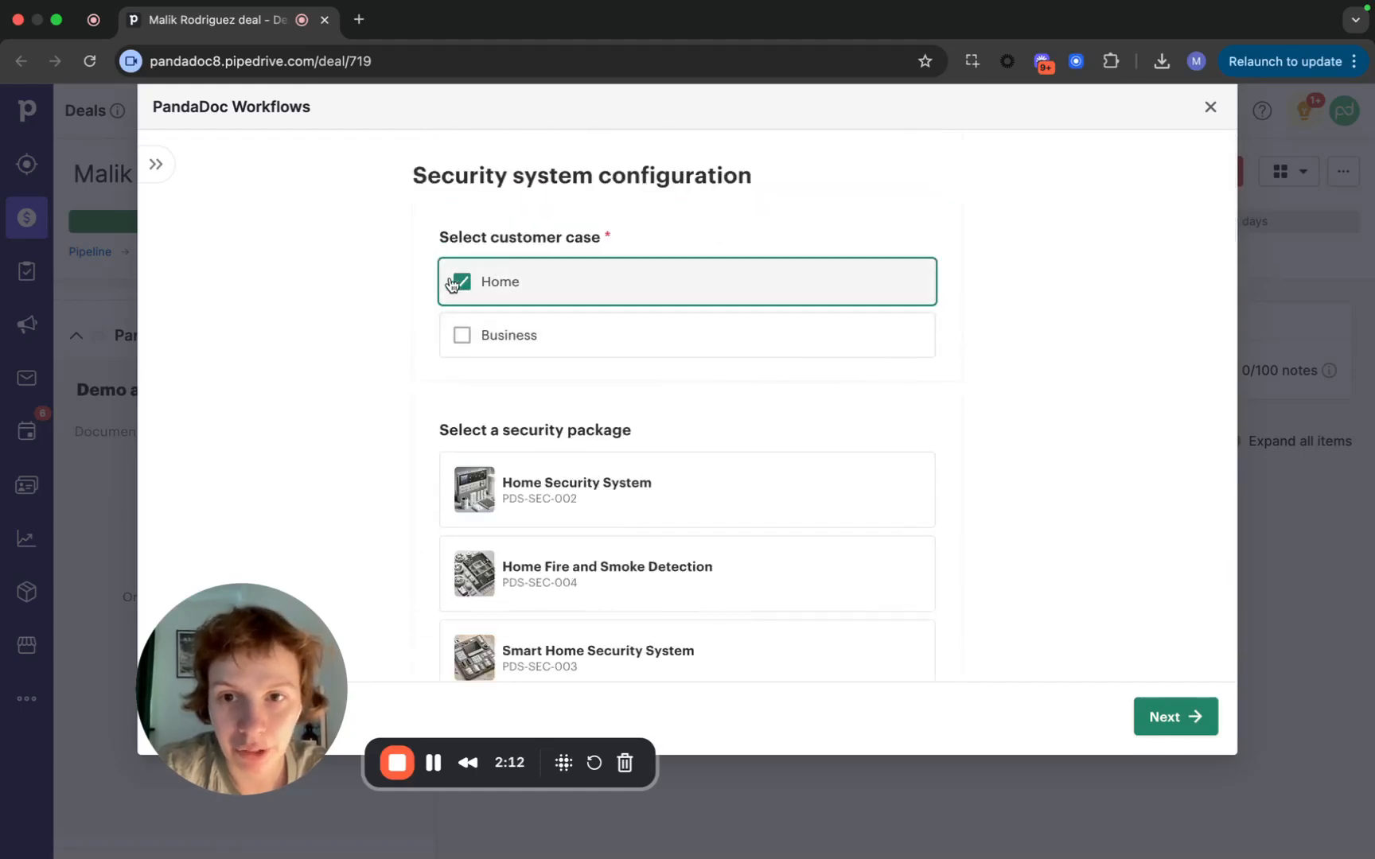
click(662, 335)
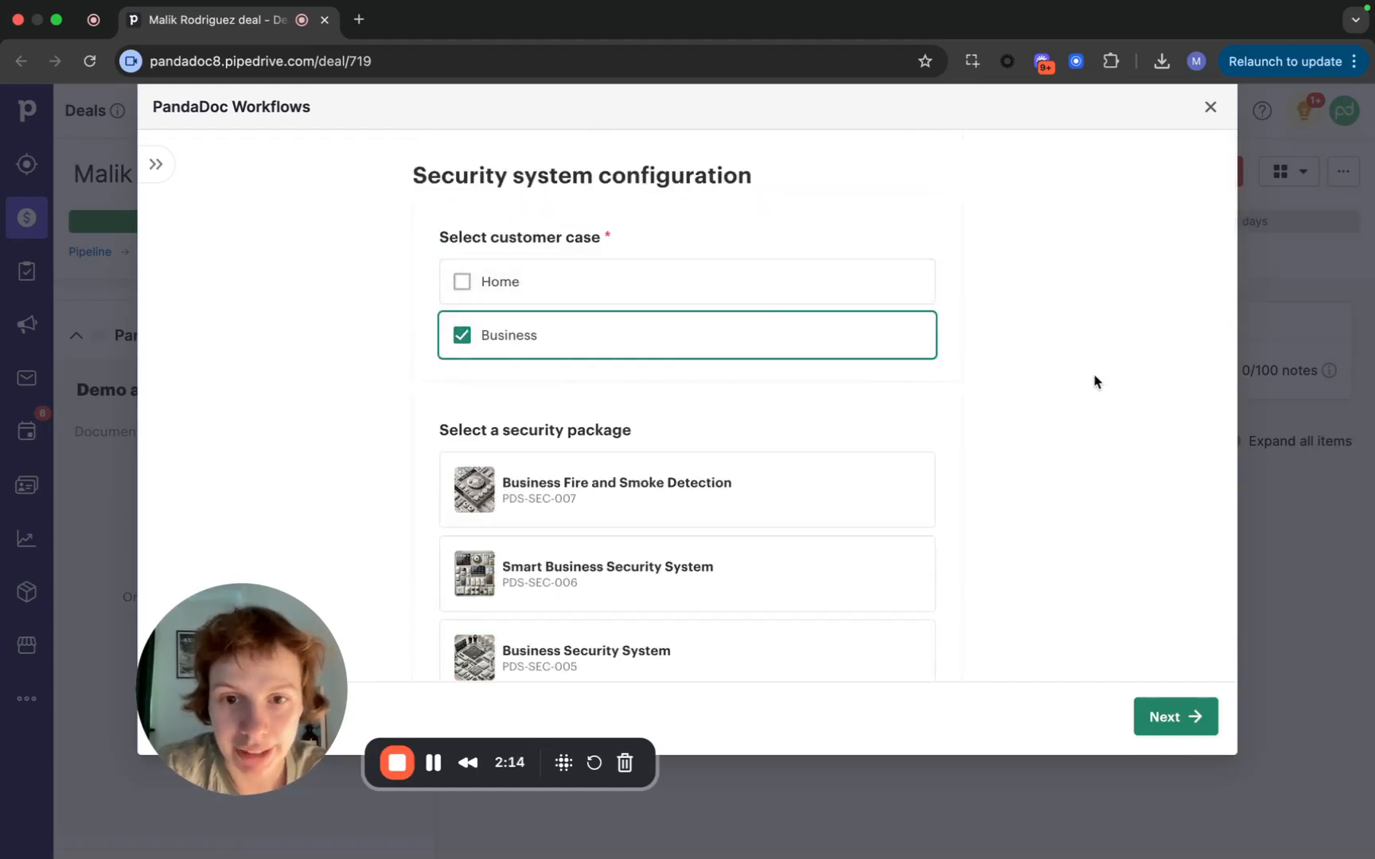
scroll(862, 463, down, 2)
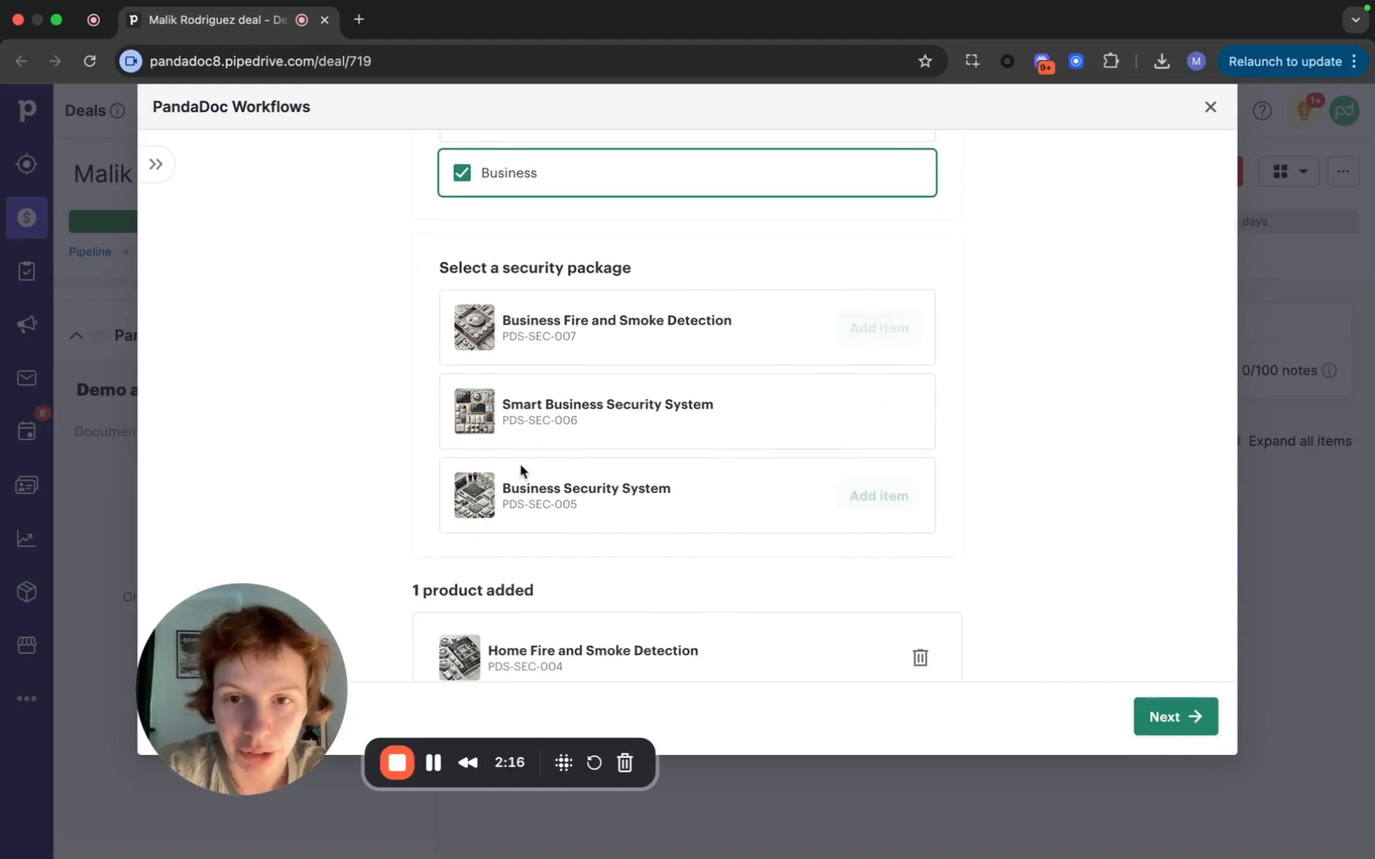
scroll(521, 470, up, 2)
click(462, 241)
click(463, 295)
scroll(762, 264, down, 2)
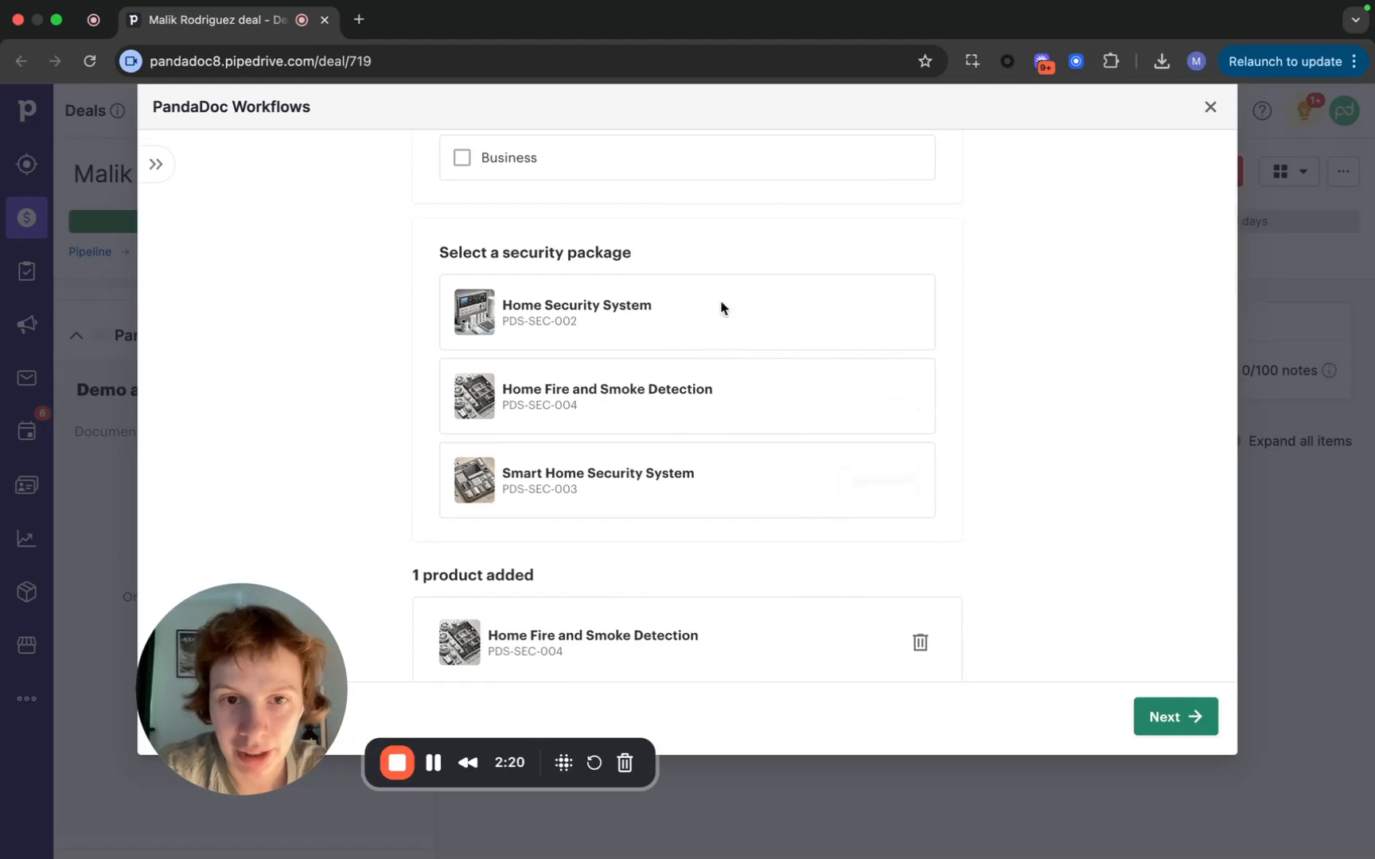
Add Connect, Alert and Video to the selected subscription types and look over the offered subscriptions
scroll(971, 490, down, 5)
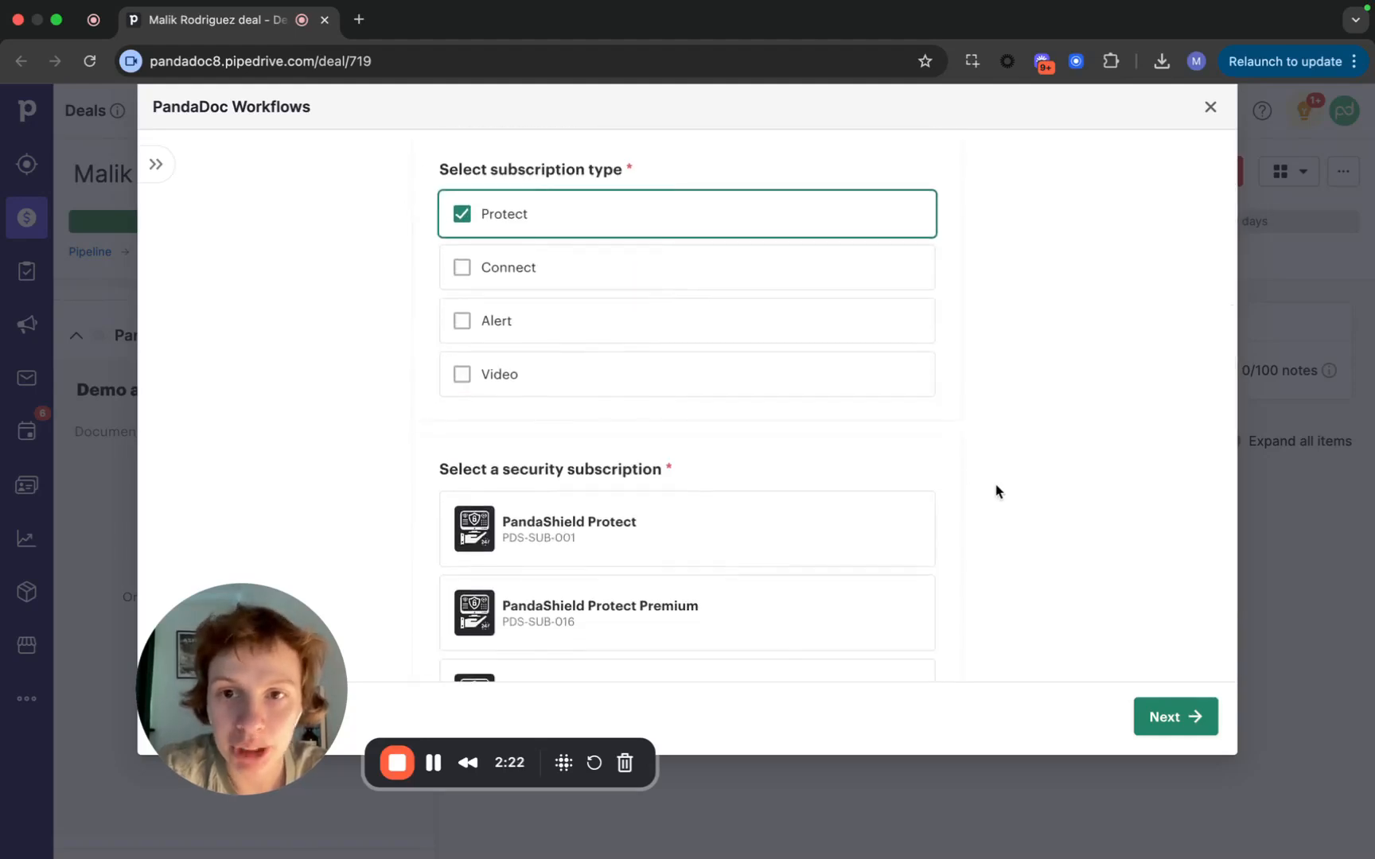
click(483, 273)
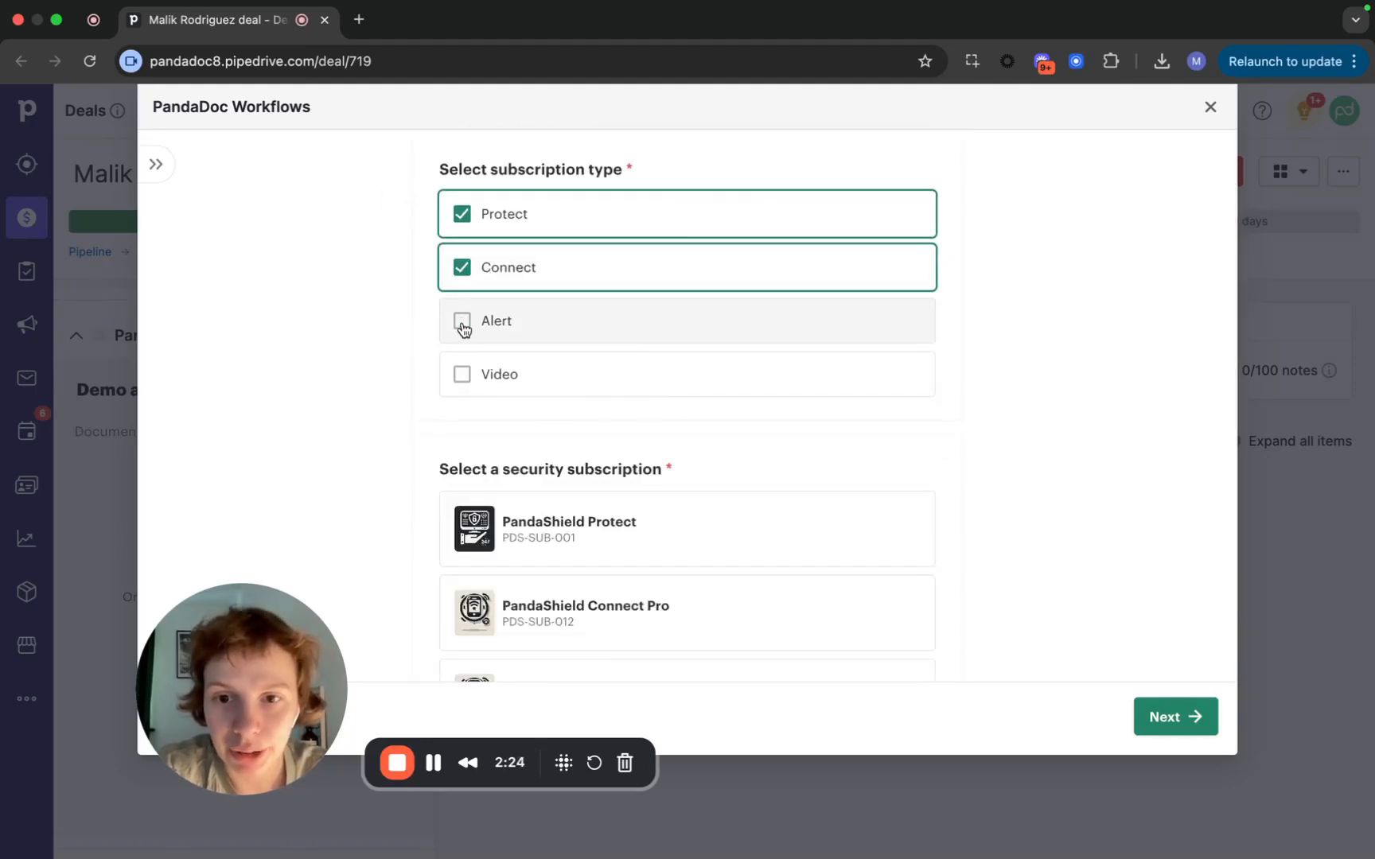
click(463, 323)
click(559, 364)
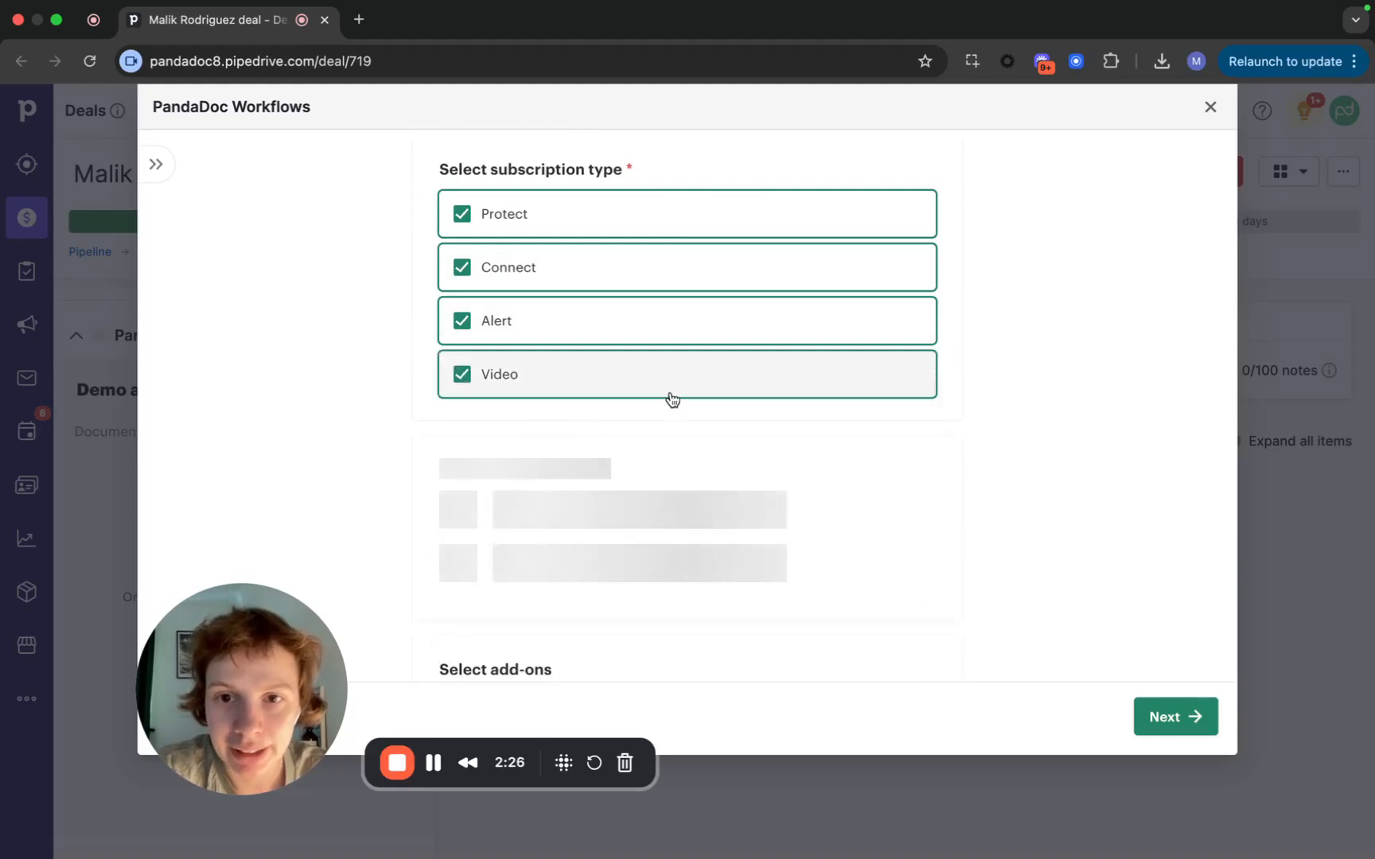
scroll(1037, 384, down, 6)
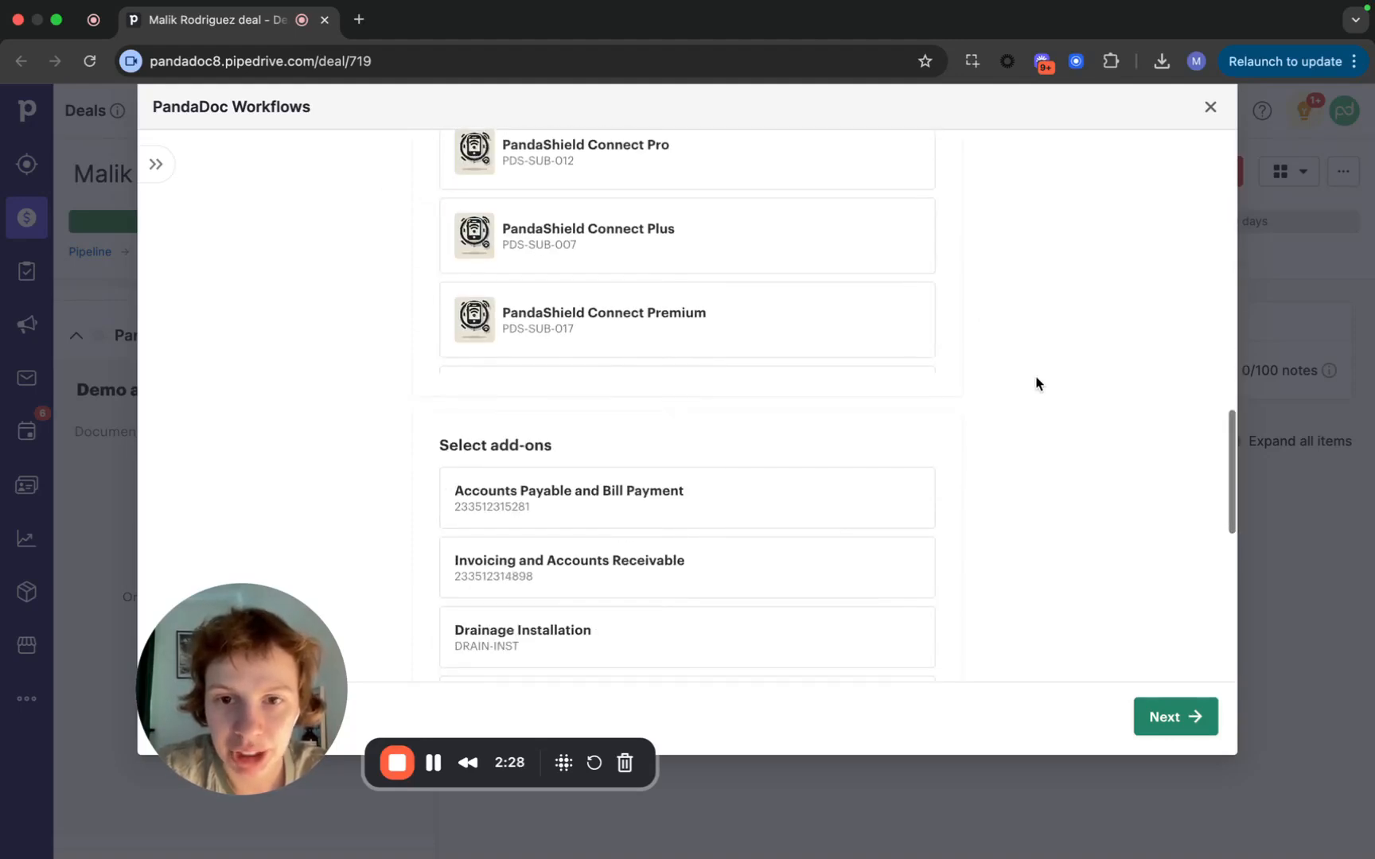
Deselect the Protect, Connect and Video subscription types, keeping only Alert selected
scroll(1037, 383, up, 10)
scroll(726, 394, down, 3)
click(459, 309)
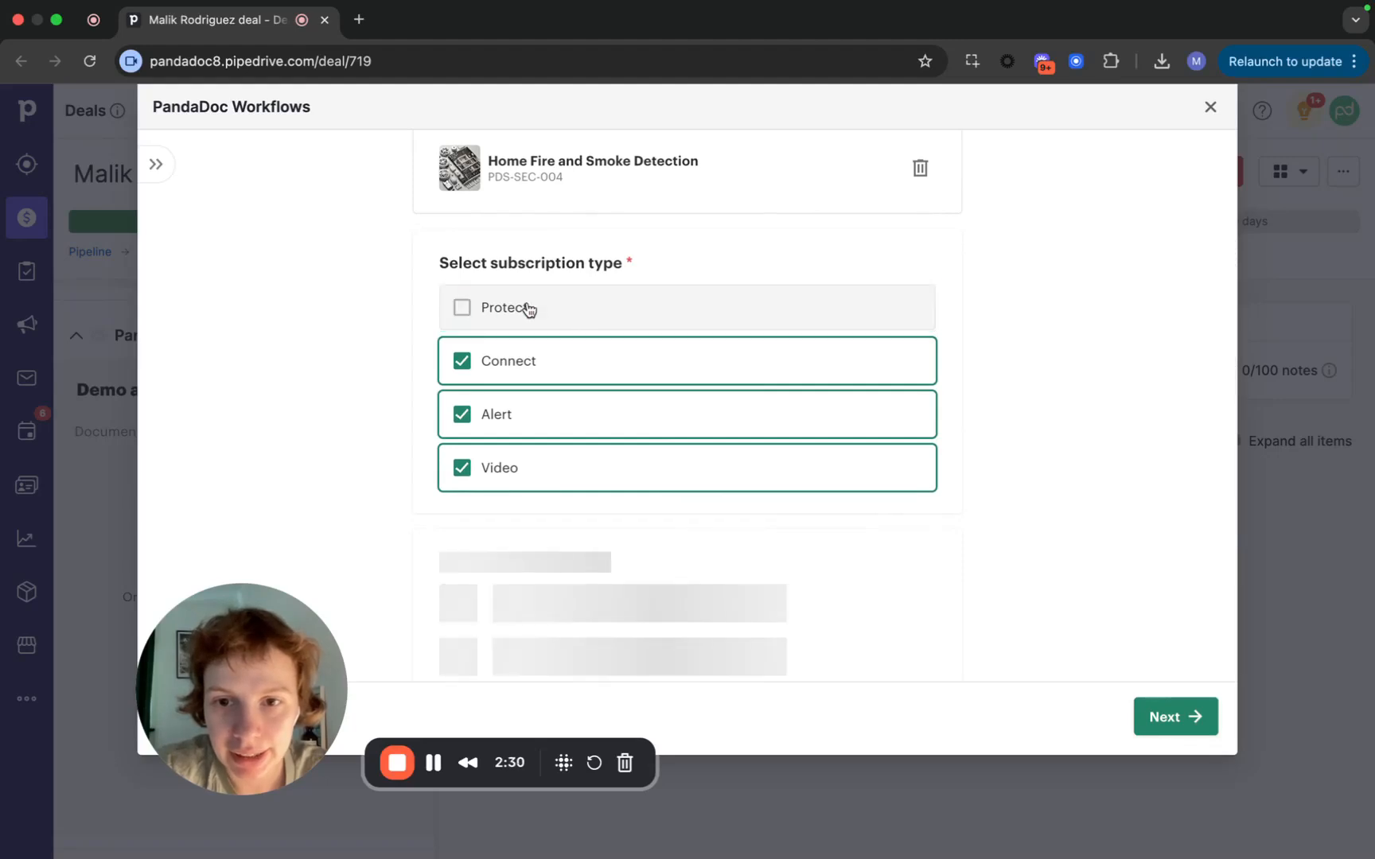
click(462, 362)
click(462, 468)
Add the PandaShield Alert Pro and PandaShield Alert security subscriptions
scroll(1031, 475, down, 3)
scroll(1031, 475, down, 1)
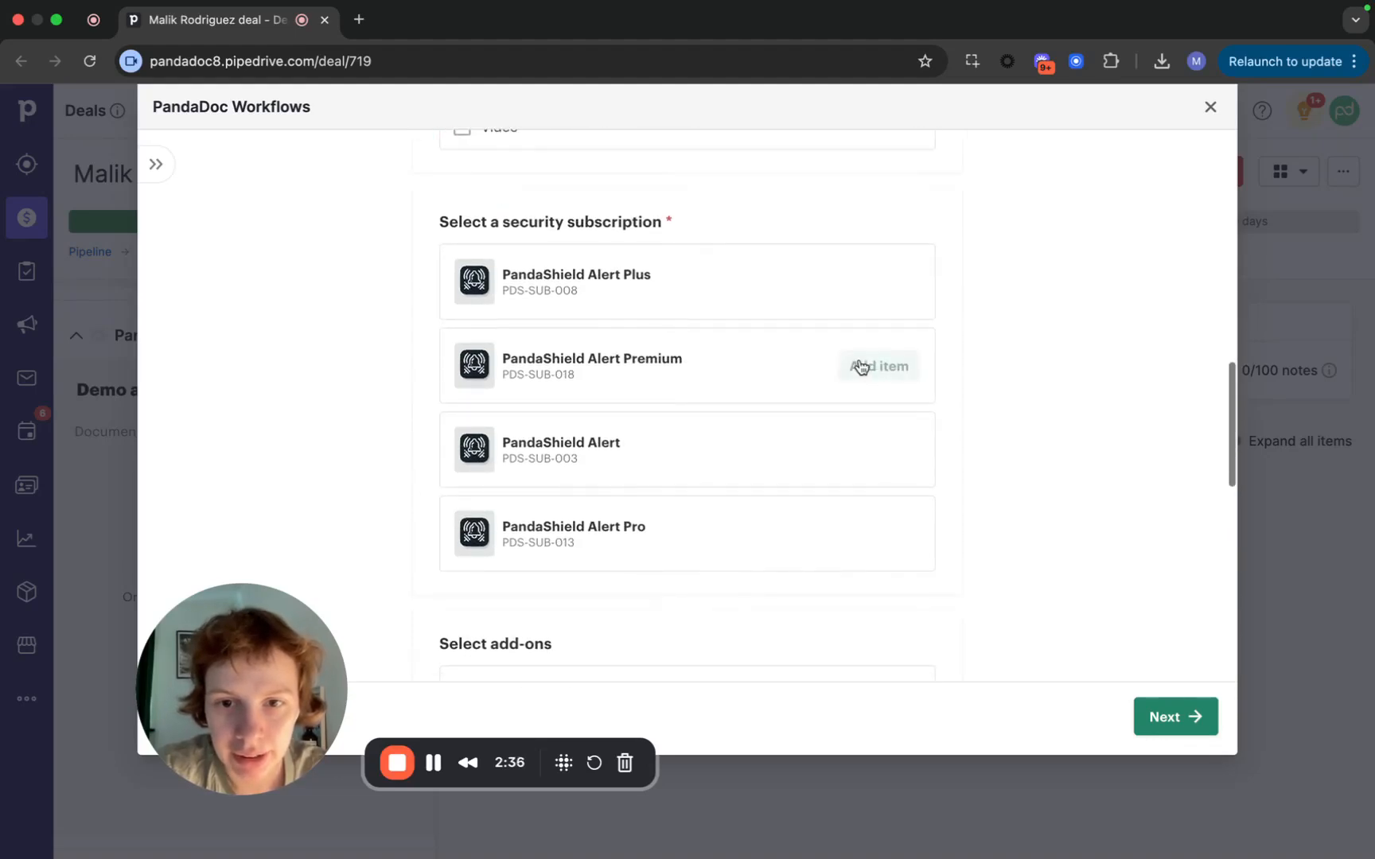
click(883, 537)
click(886, 451)
Set the contract term to 9 months for PandaShield Alert Pro and 8 months for PandaShield Alert
scroll(1102, 424, down, 5)
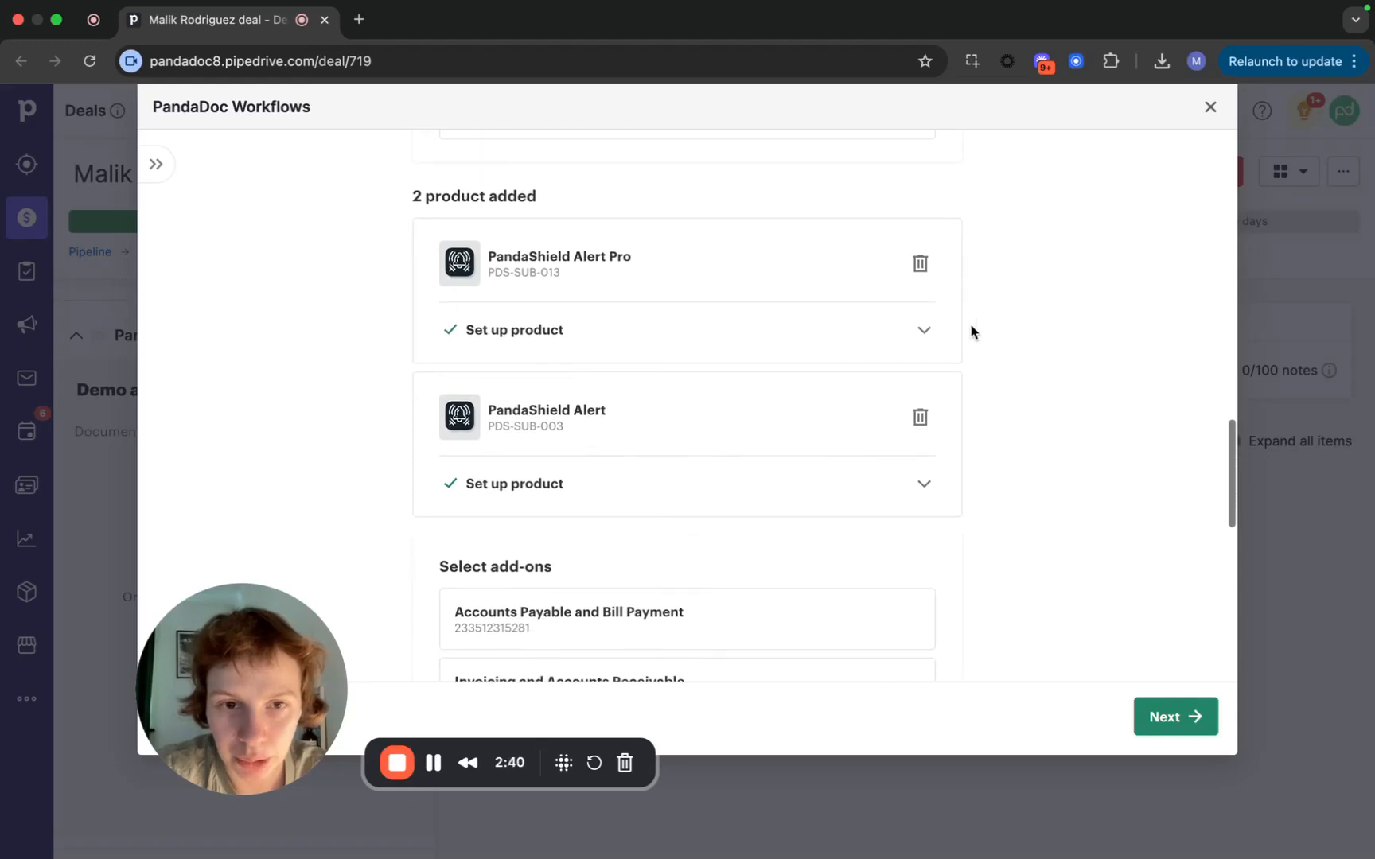
click(924, 332)
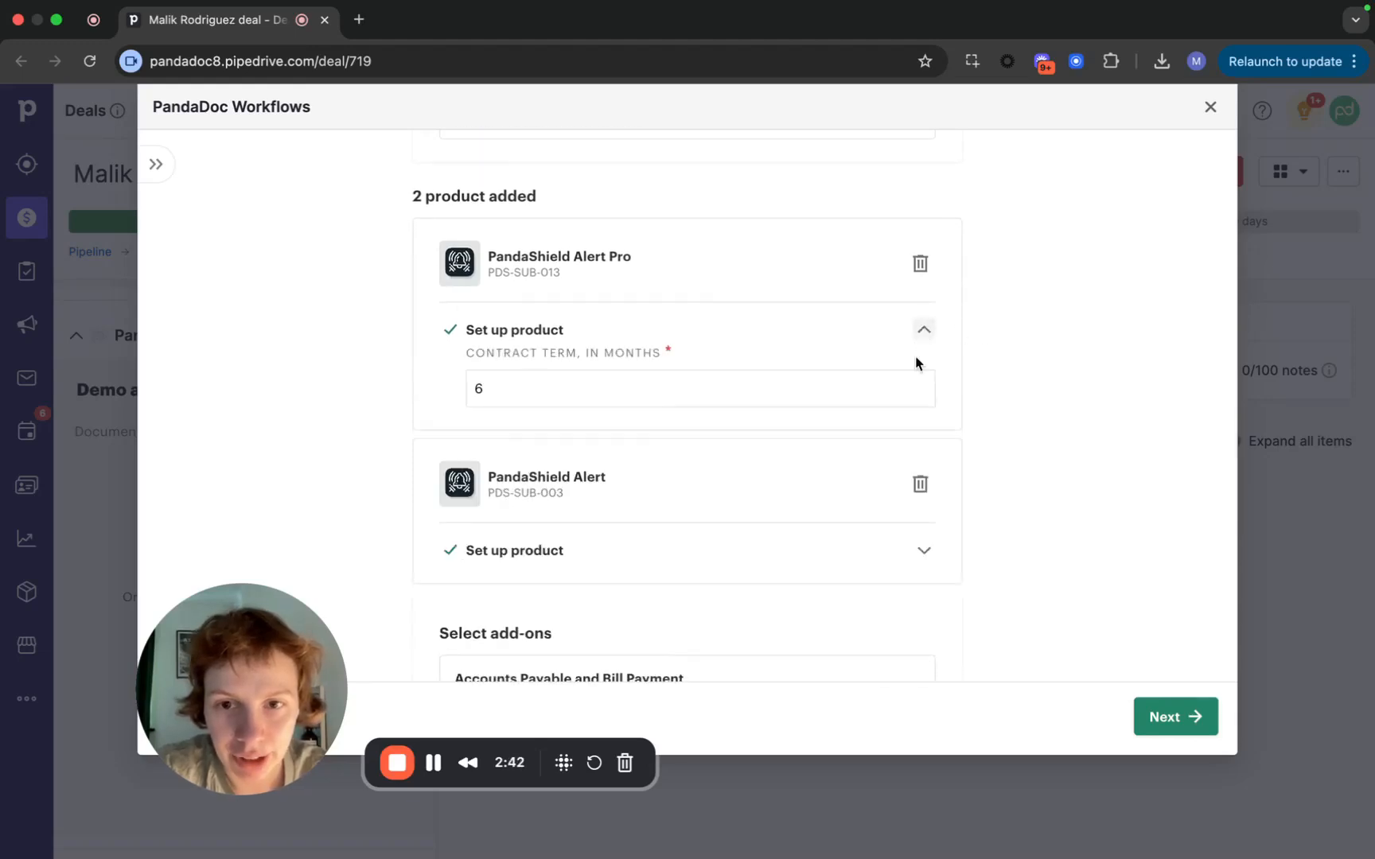
click(924, 552)
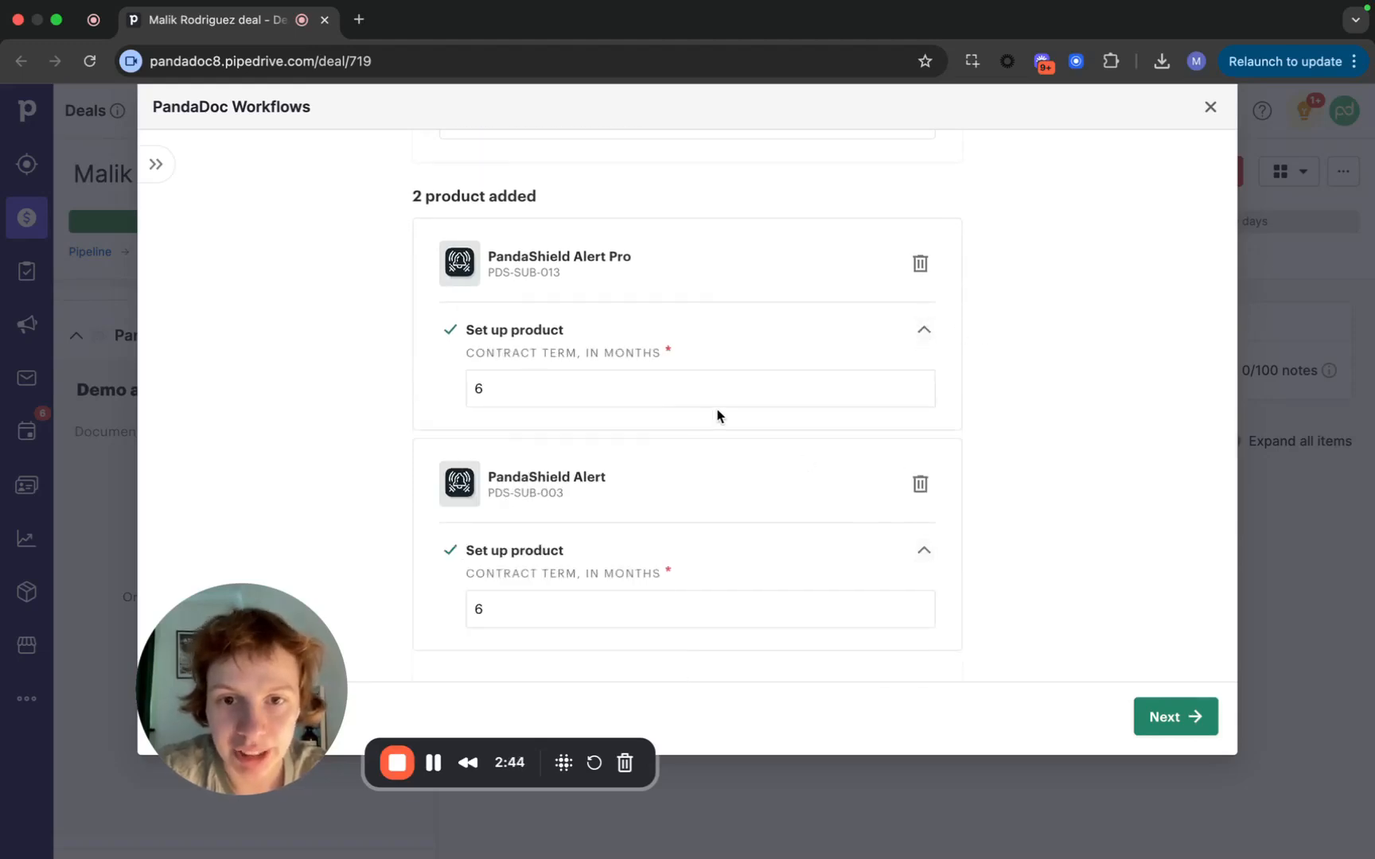
click(746, 390)
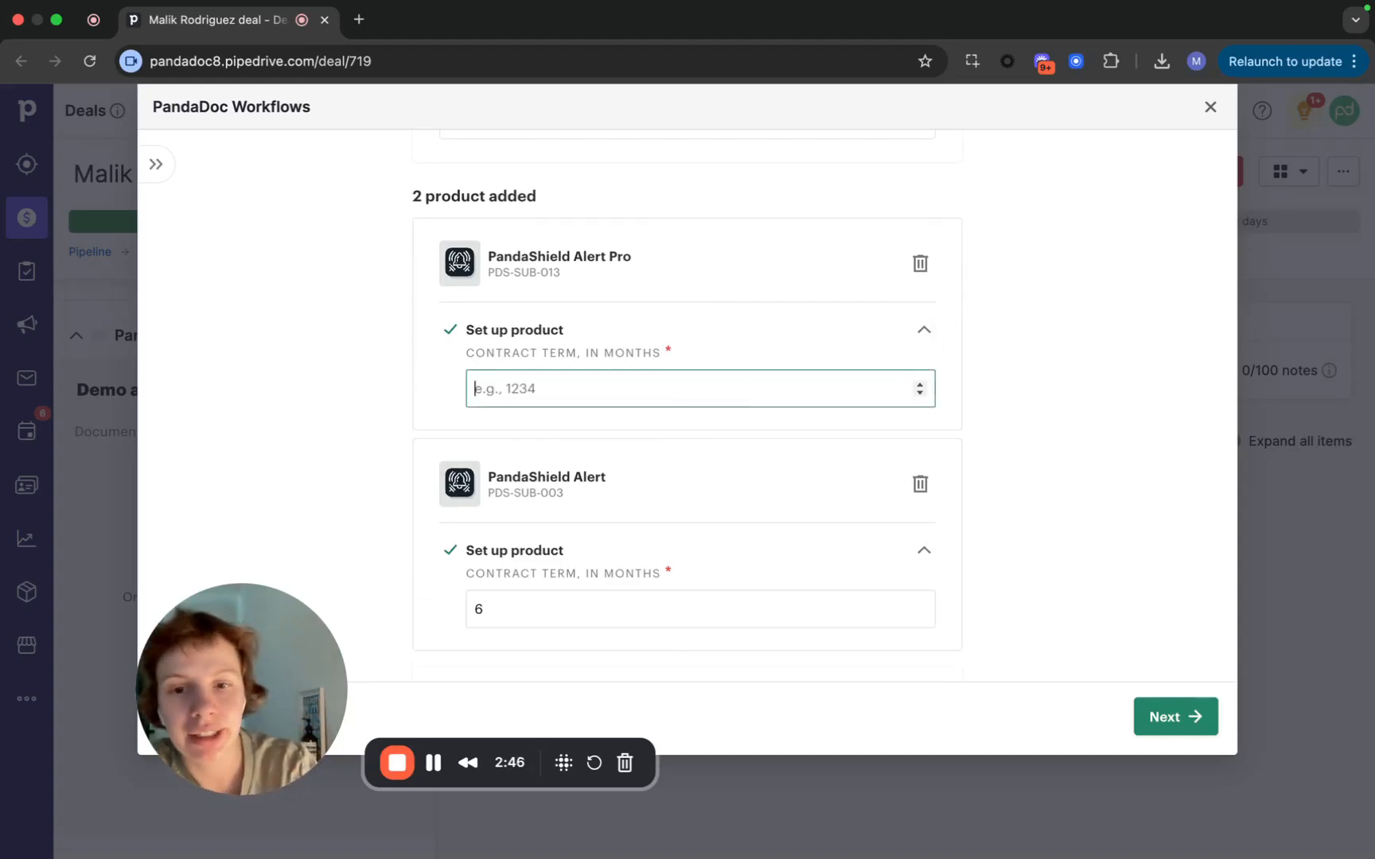
key(BackSpace)
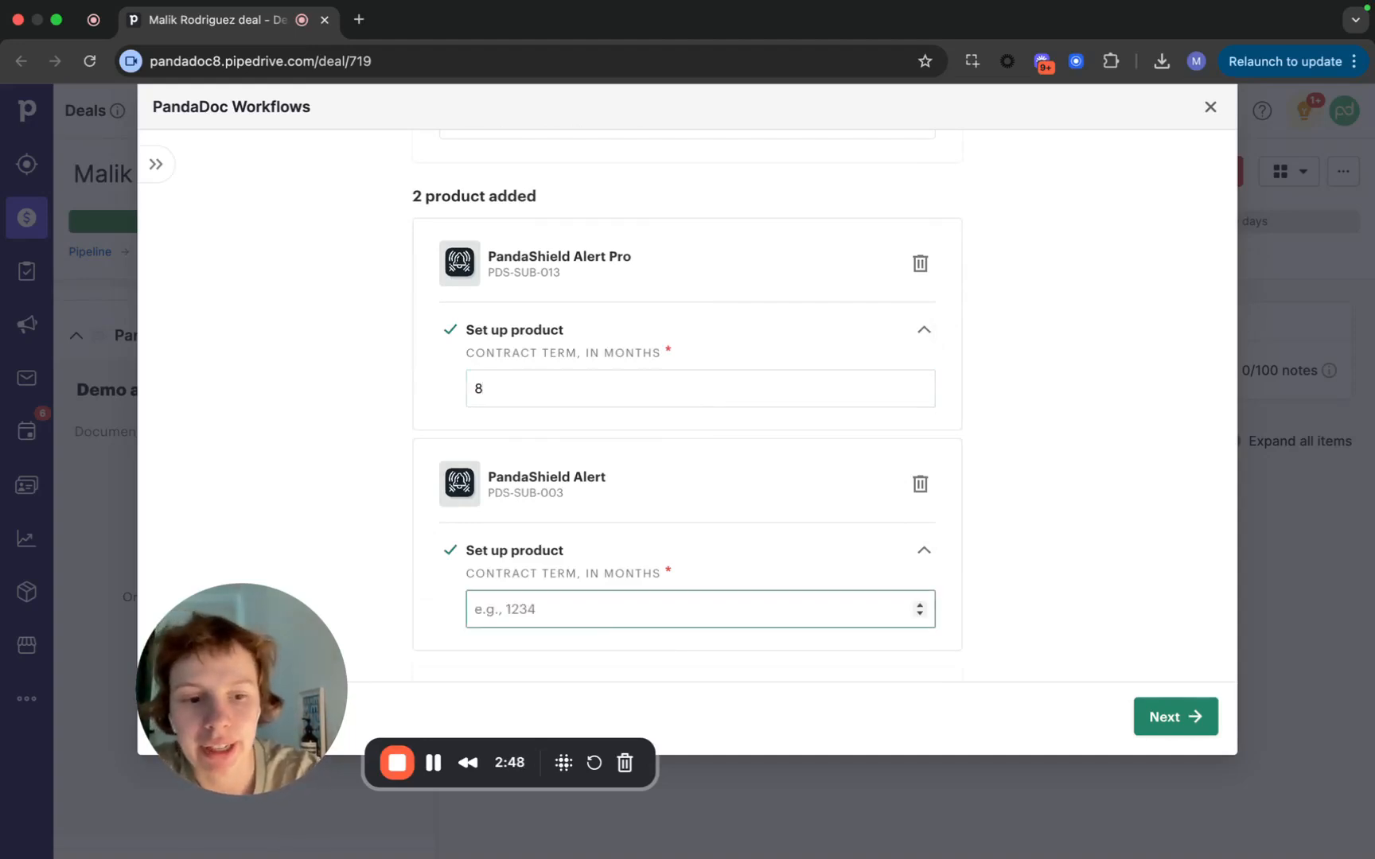
click(864, 386)
click(749, 608)
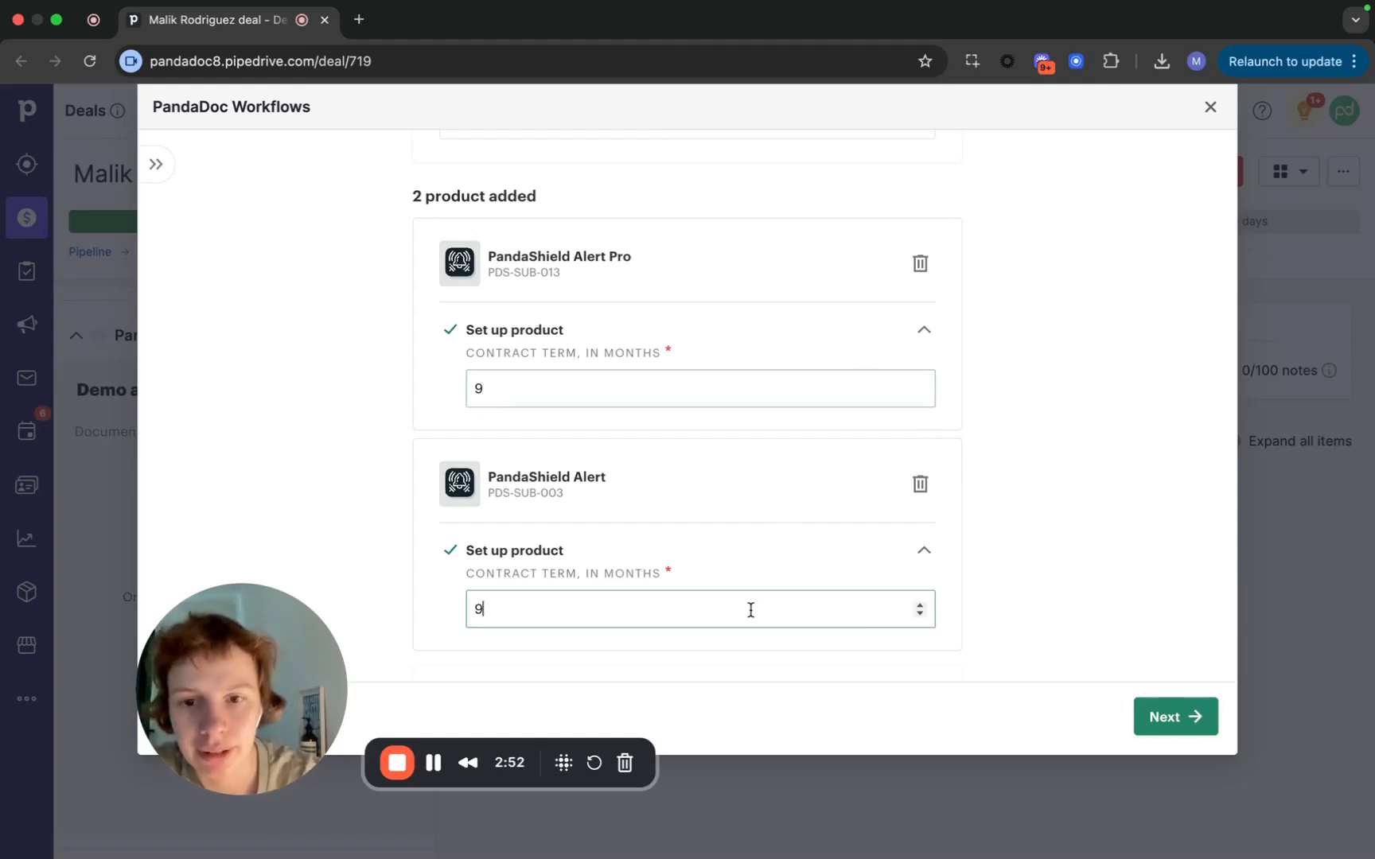
key(BackSpace)
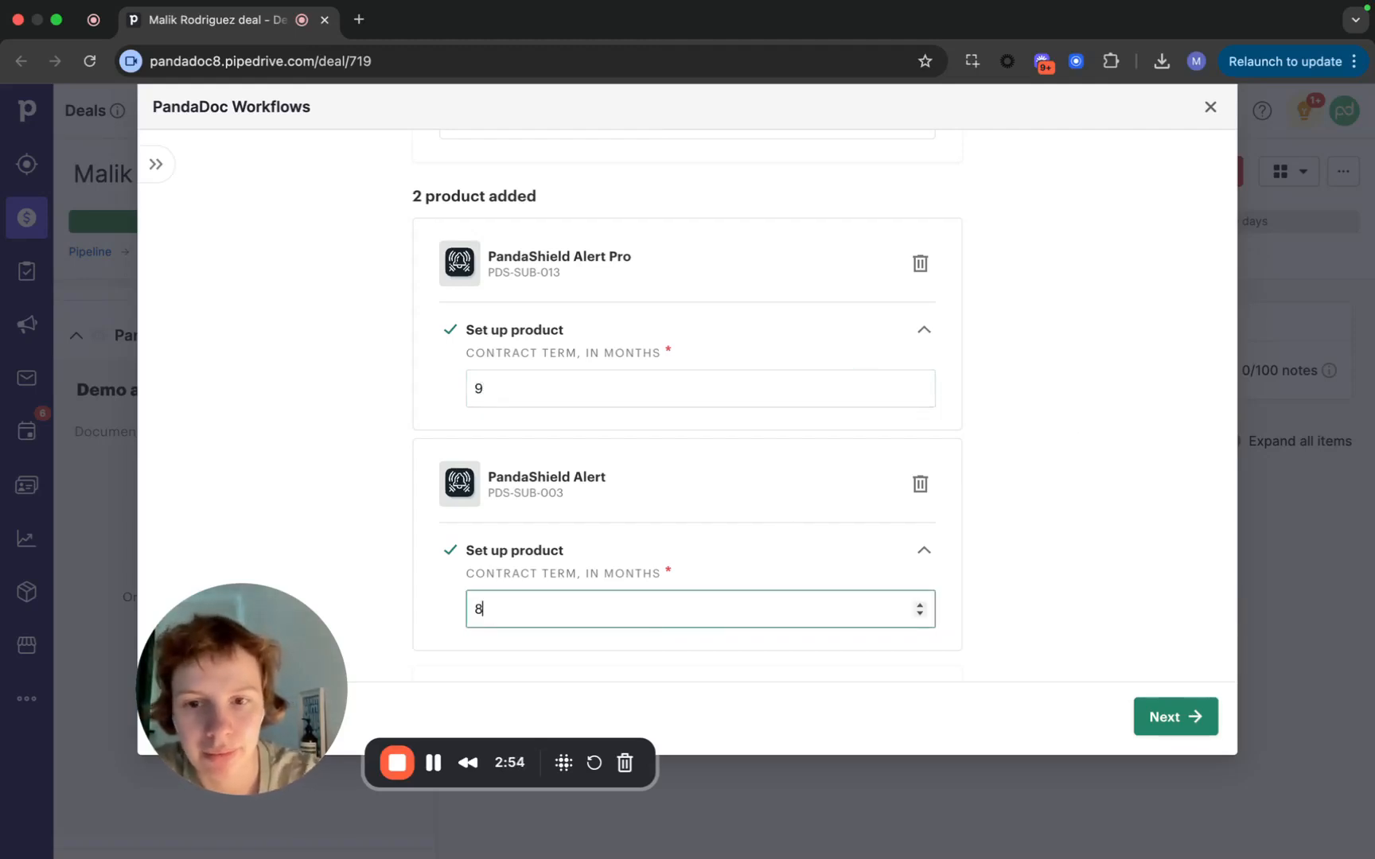
click(1123, 534)
Add the Home Automation, Installation Services and Extended Warranty add-ons
scroll(1126, 534, down, 4)
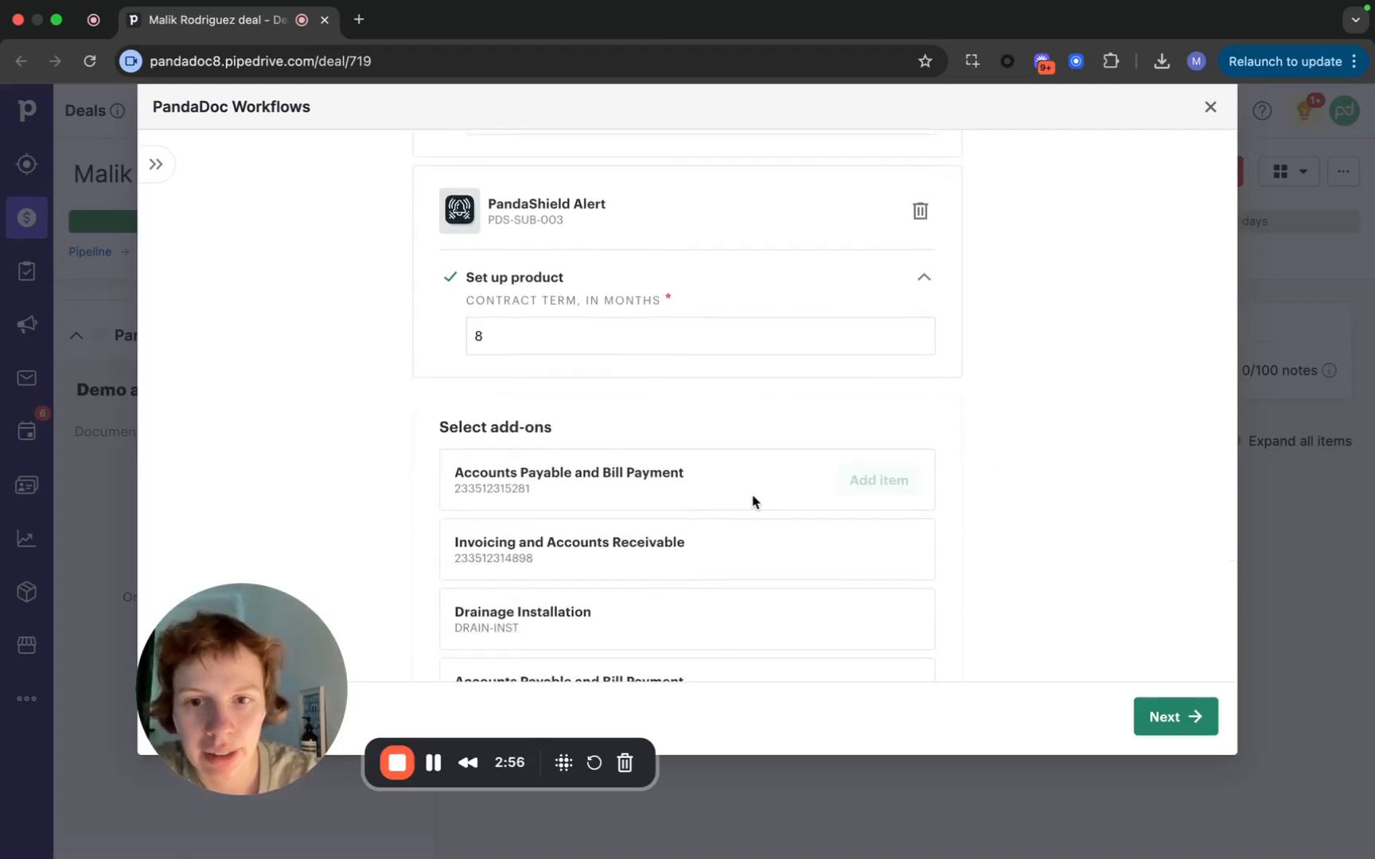
scroll(1022, 442, down, 2)
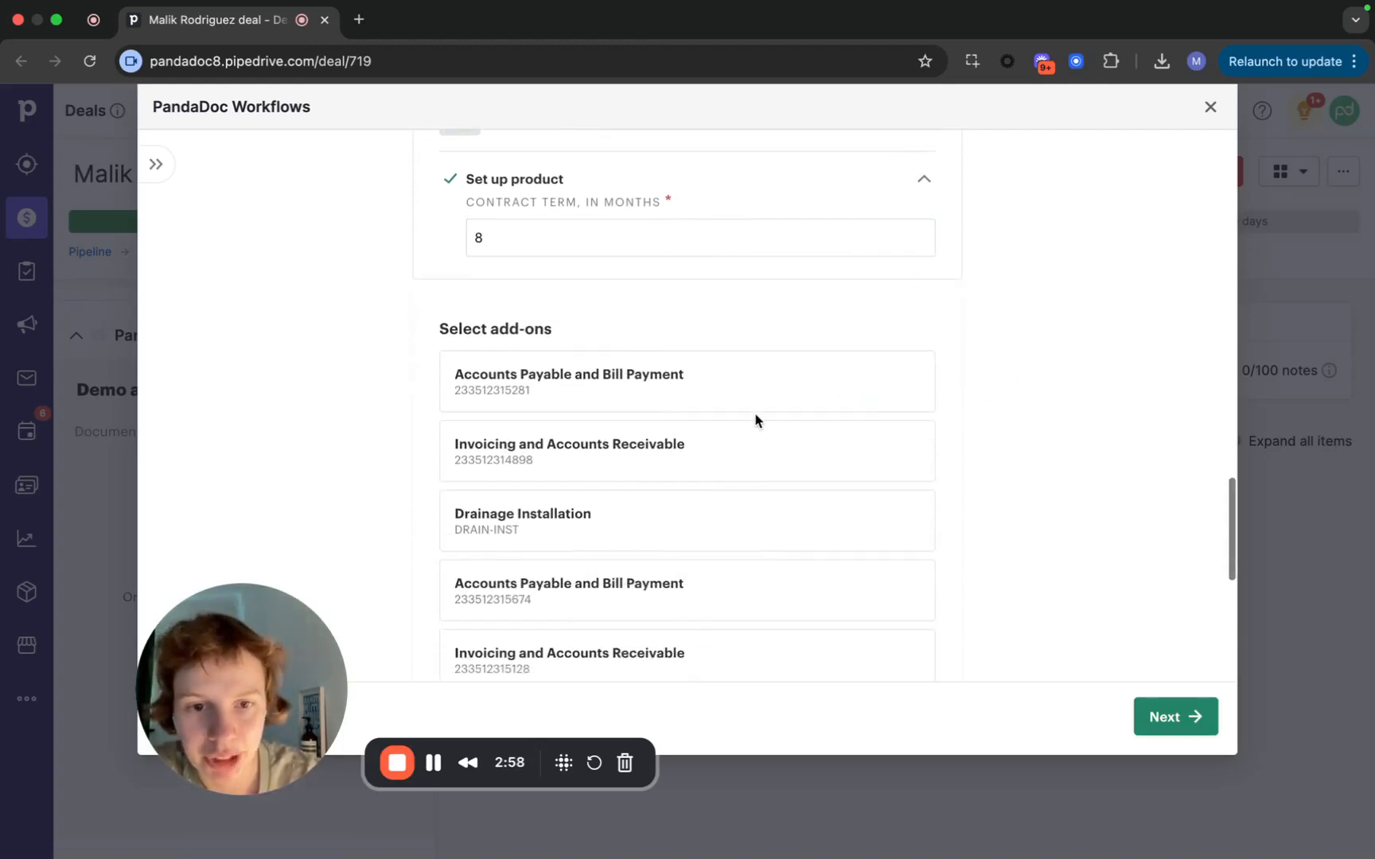
scroll(756, 419, down, 5)
scroll(755, 420, down, 10)
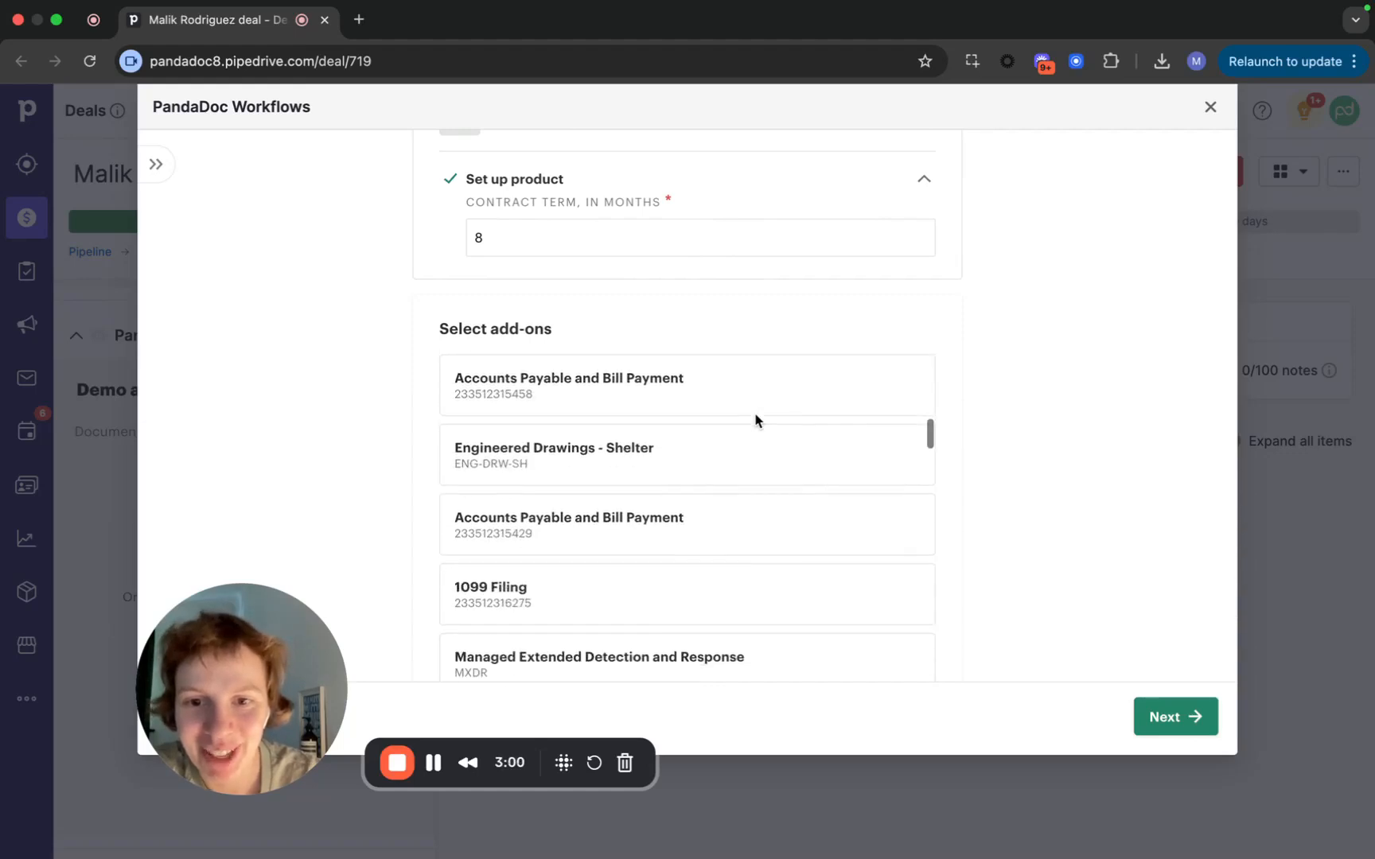
scroll(755, 420, down, 10)
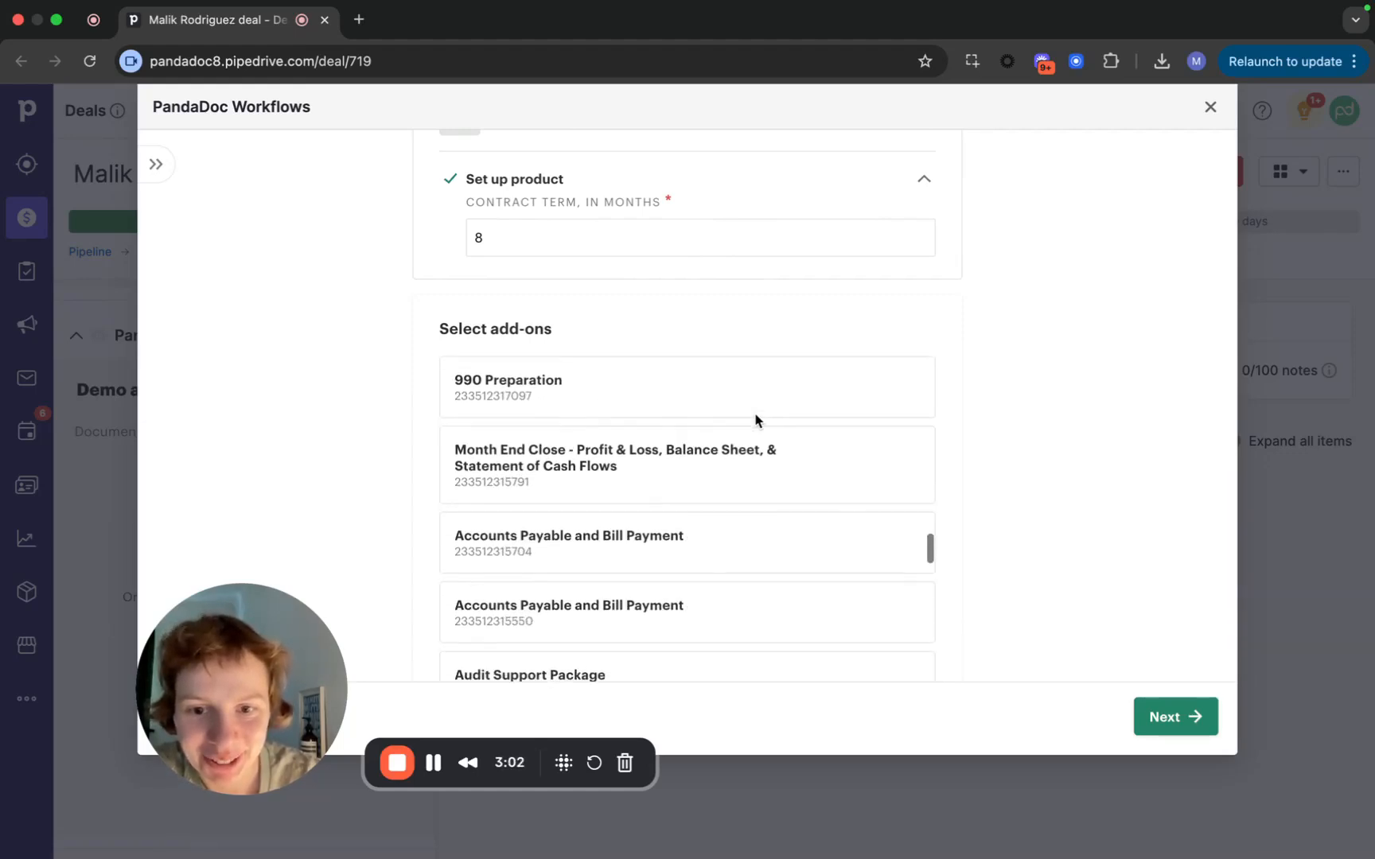
scroll(796, 421, up, 2)
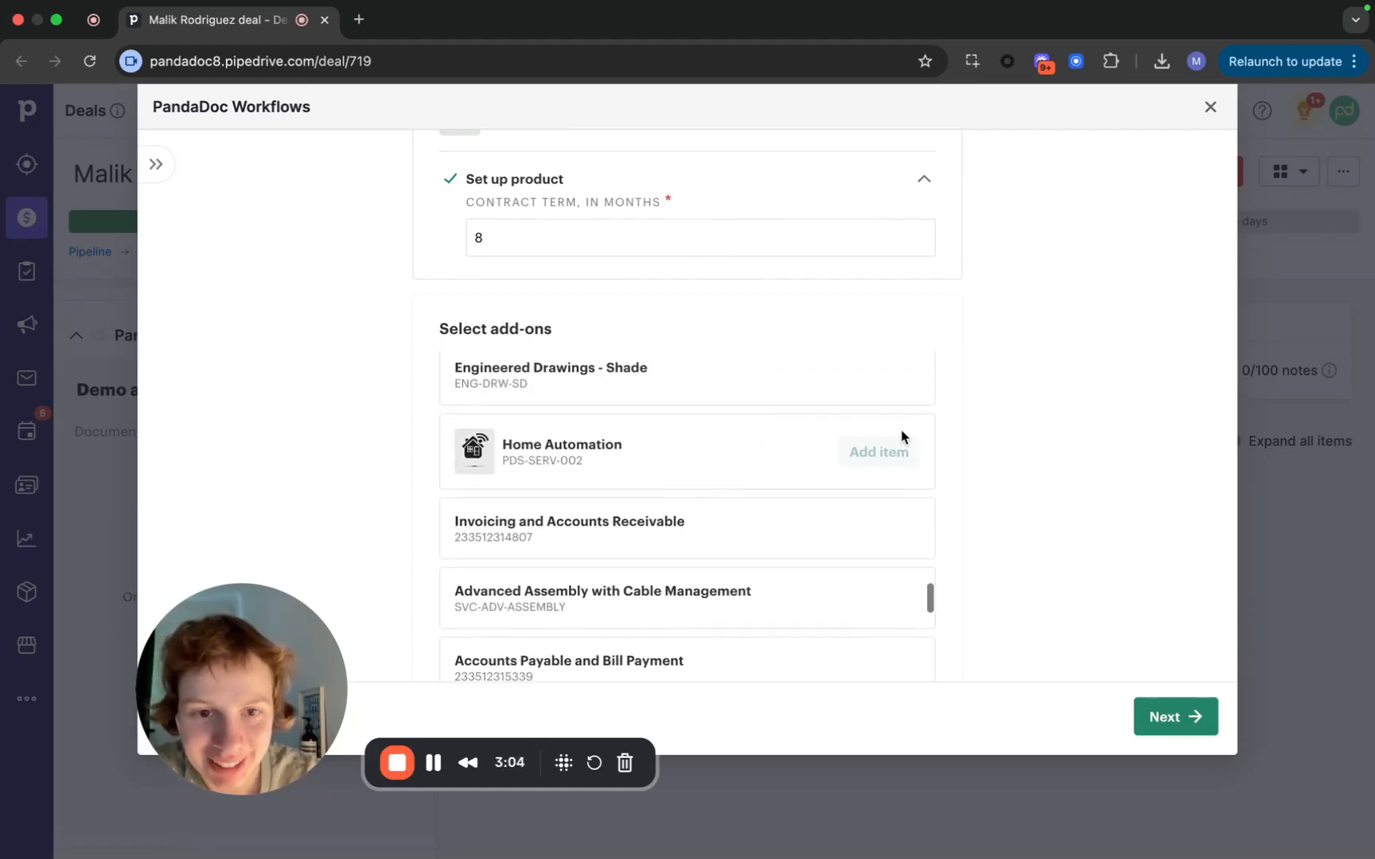
click(885, 460)
scroll(810, 487, down, 5)
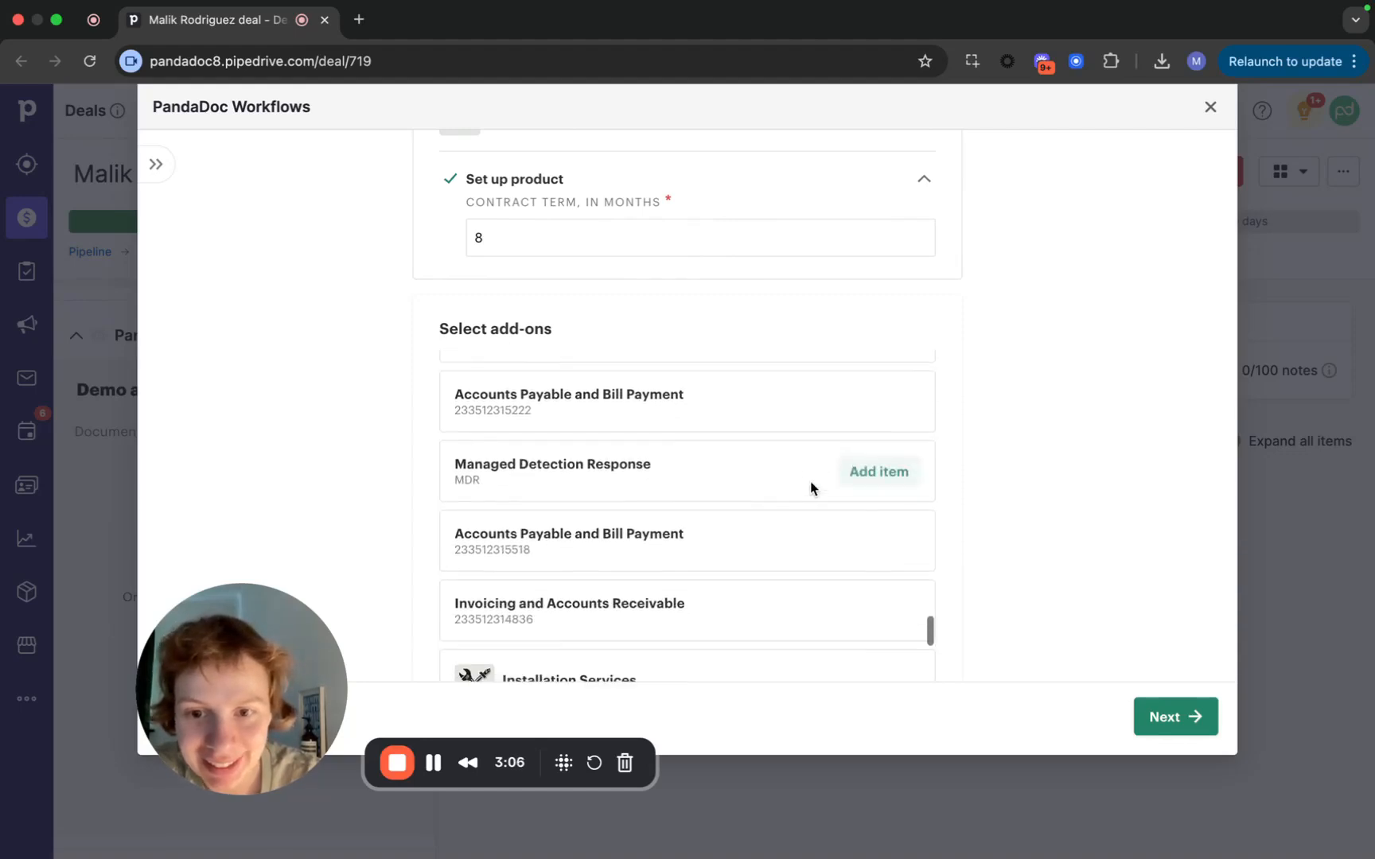
scroll(892, 513, down, 1)
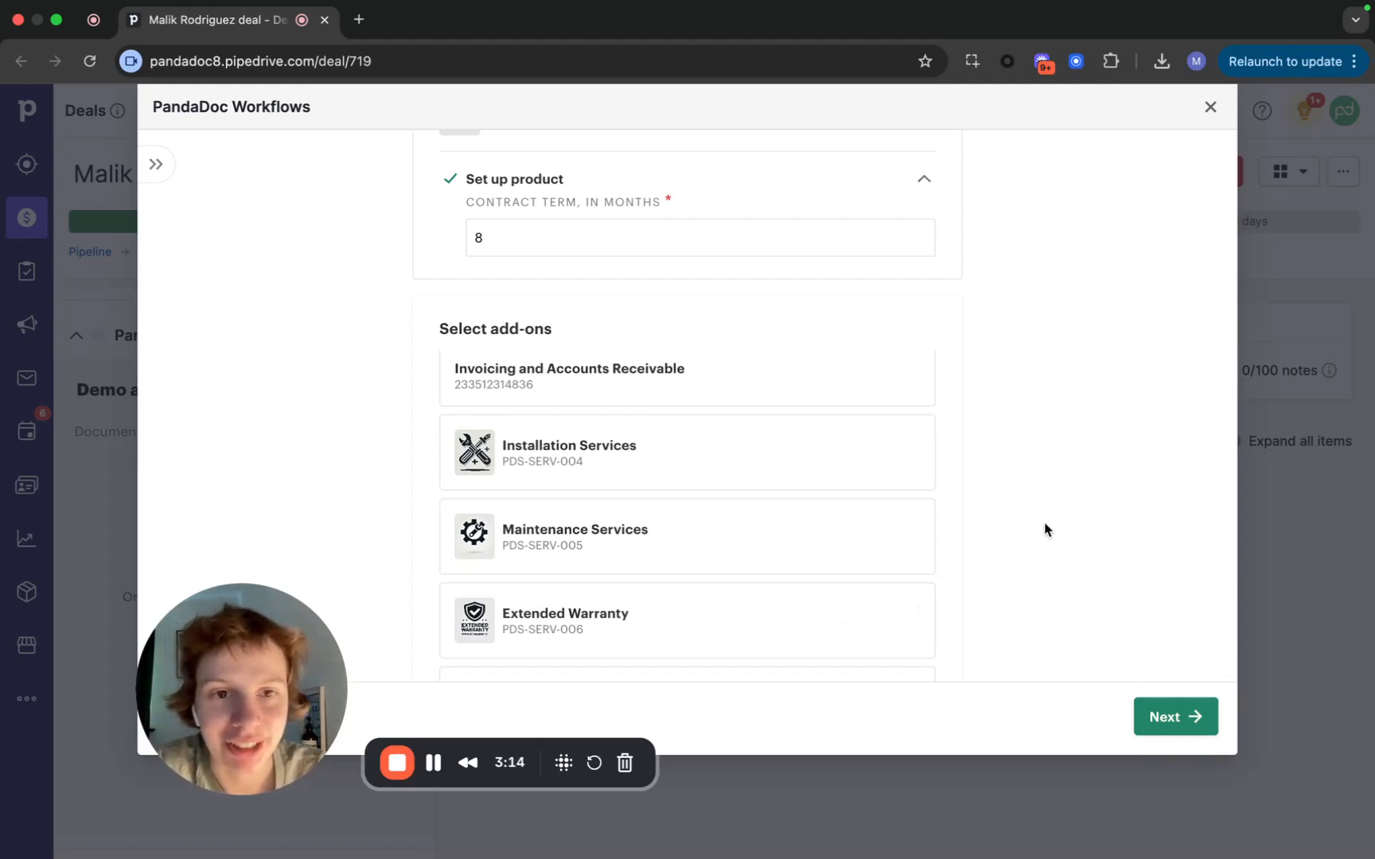
scroll(1045, 490, down, 8)
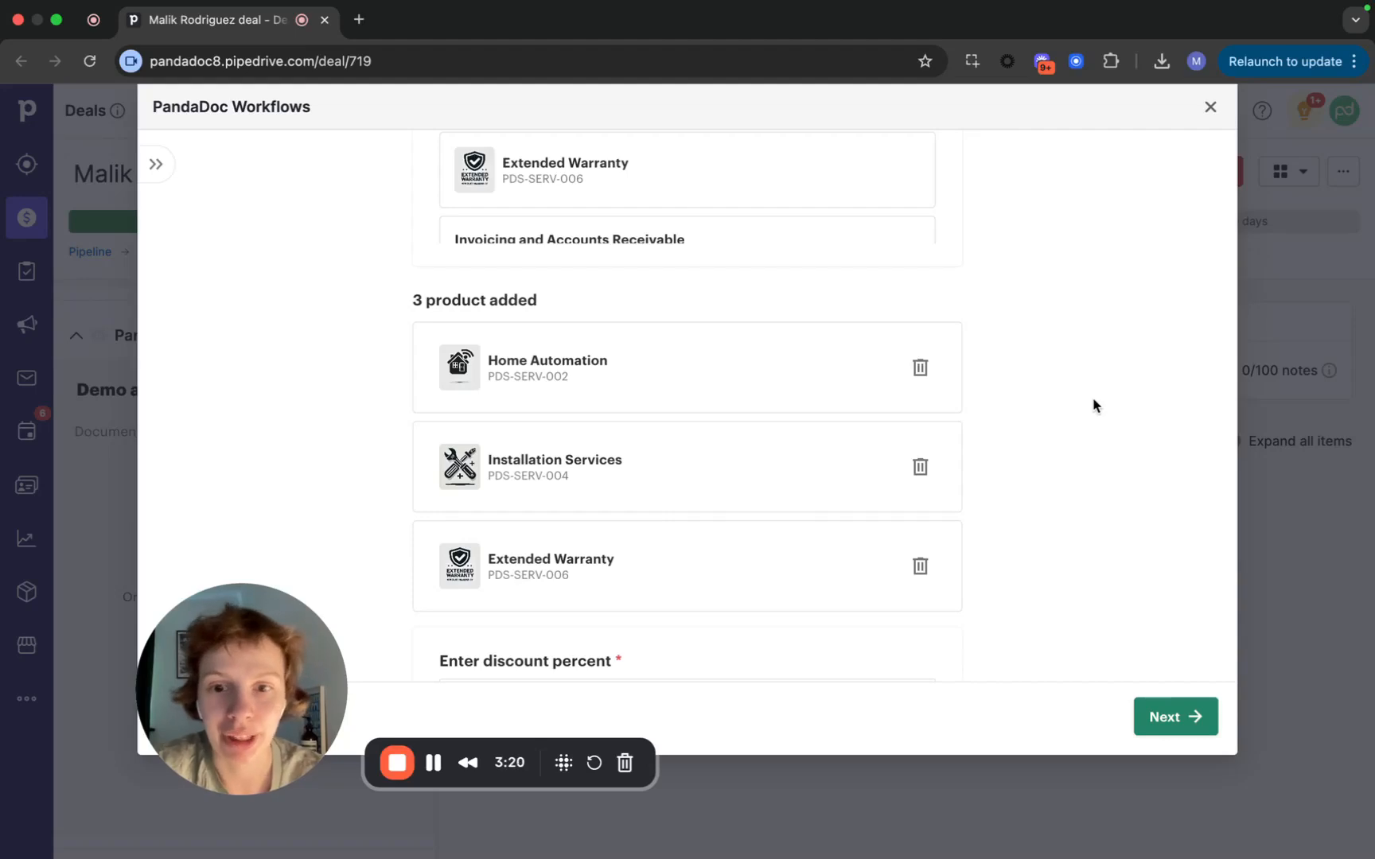
Set the discount to 12 percent and choose Suburban Family Home Protection as the case study
scroll(1093, 406, down, 3)
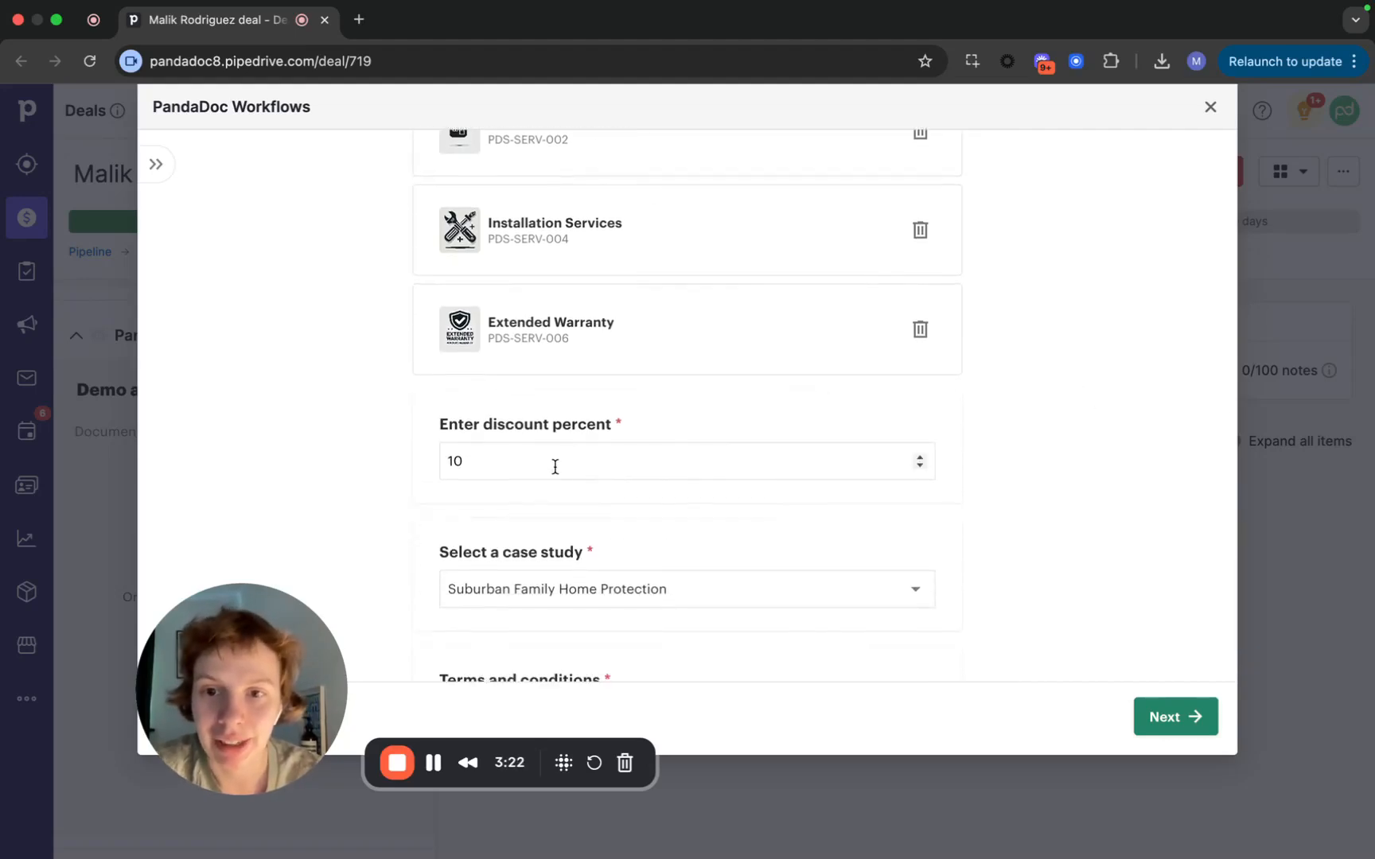
click(472, 460)
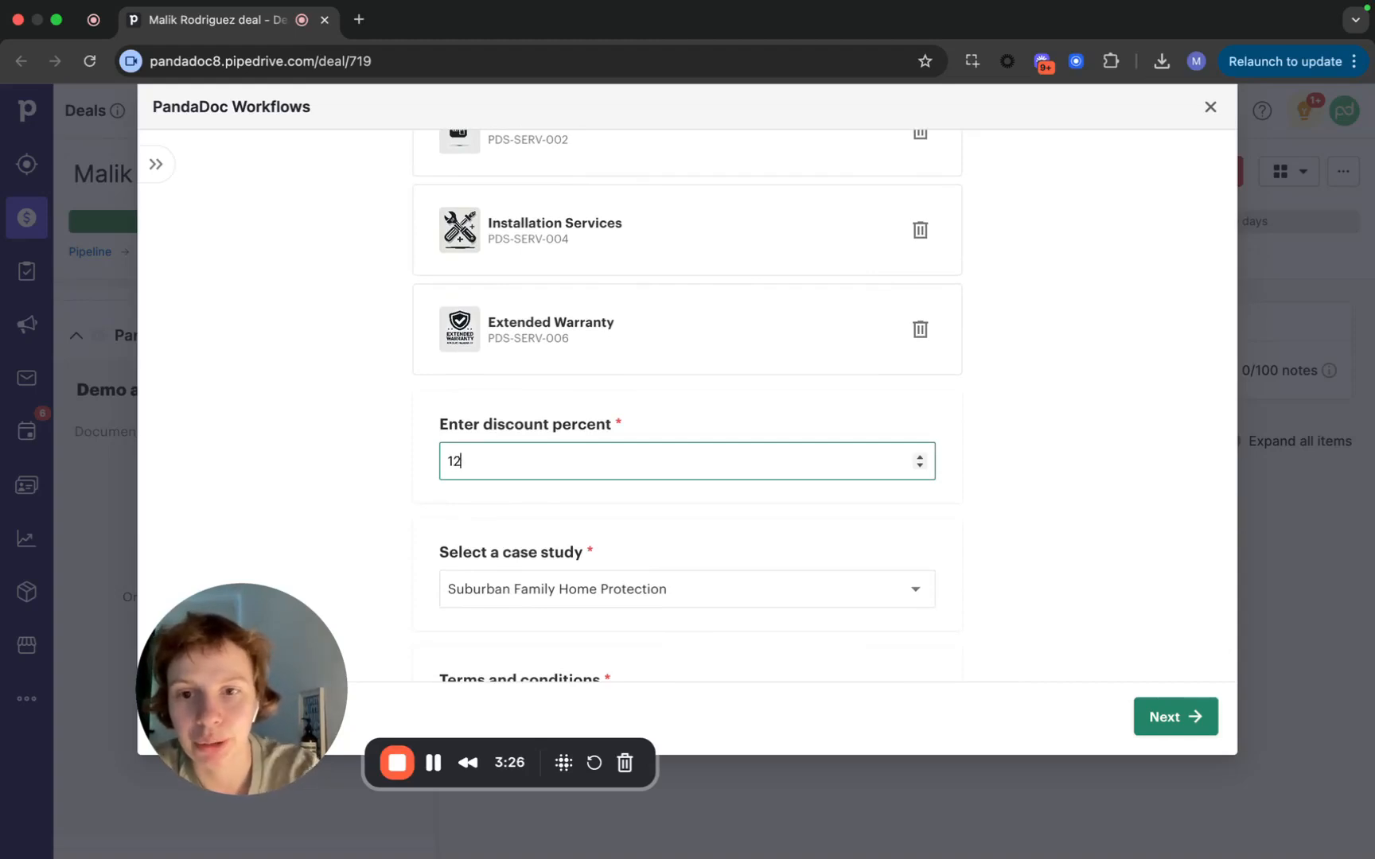
click(686, 538)
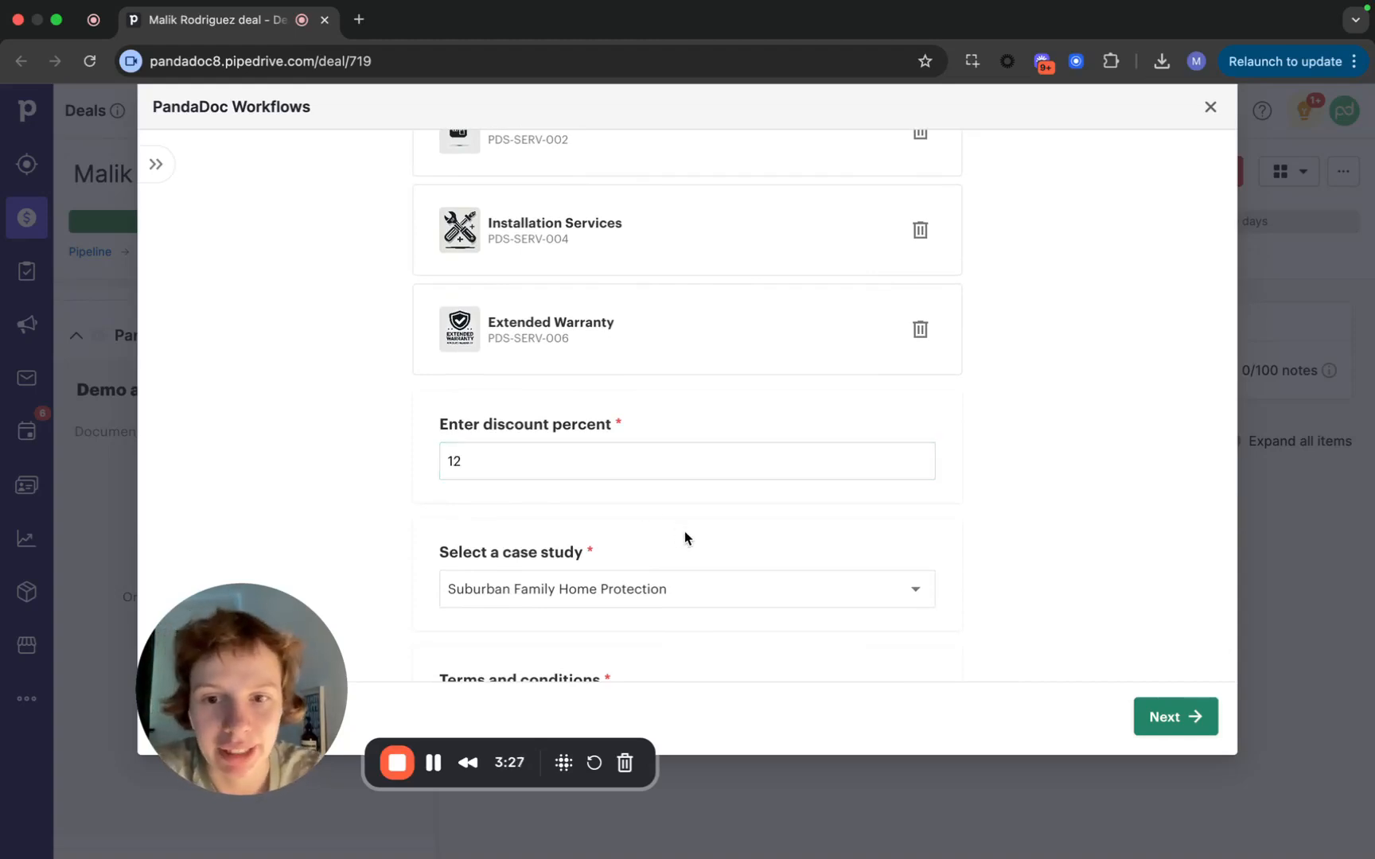
click(627, 594)
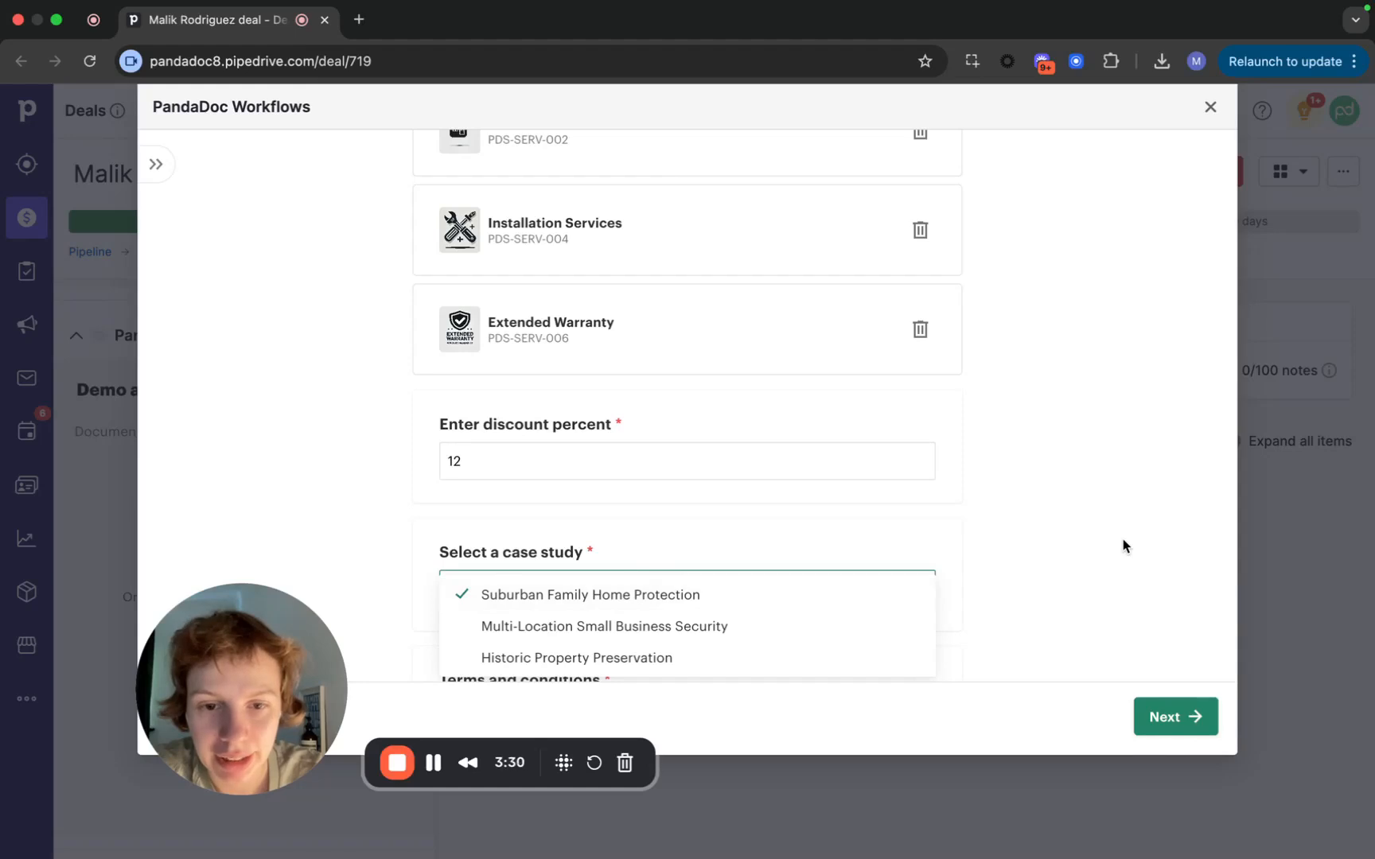
click(562, 599)
Choose the Comprehensive terms and conditions and continue to the quote
scroll(988, 530, down, 5)
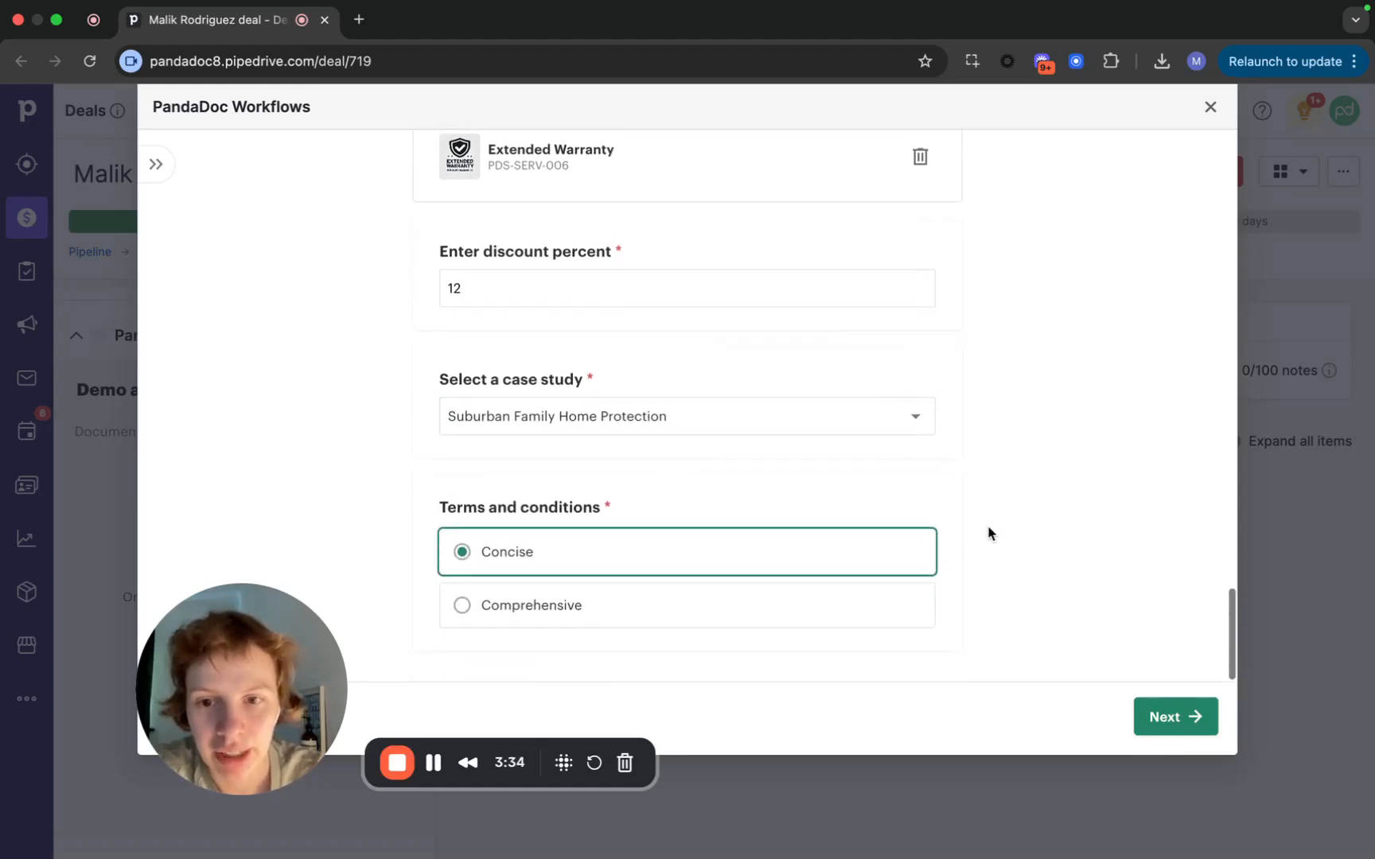
click(543, 609)
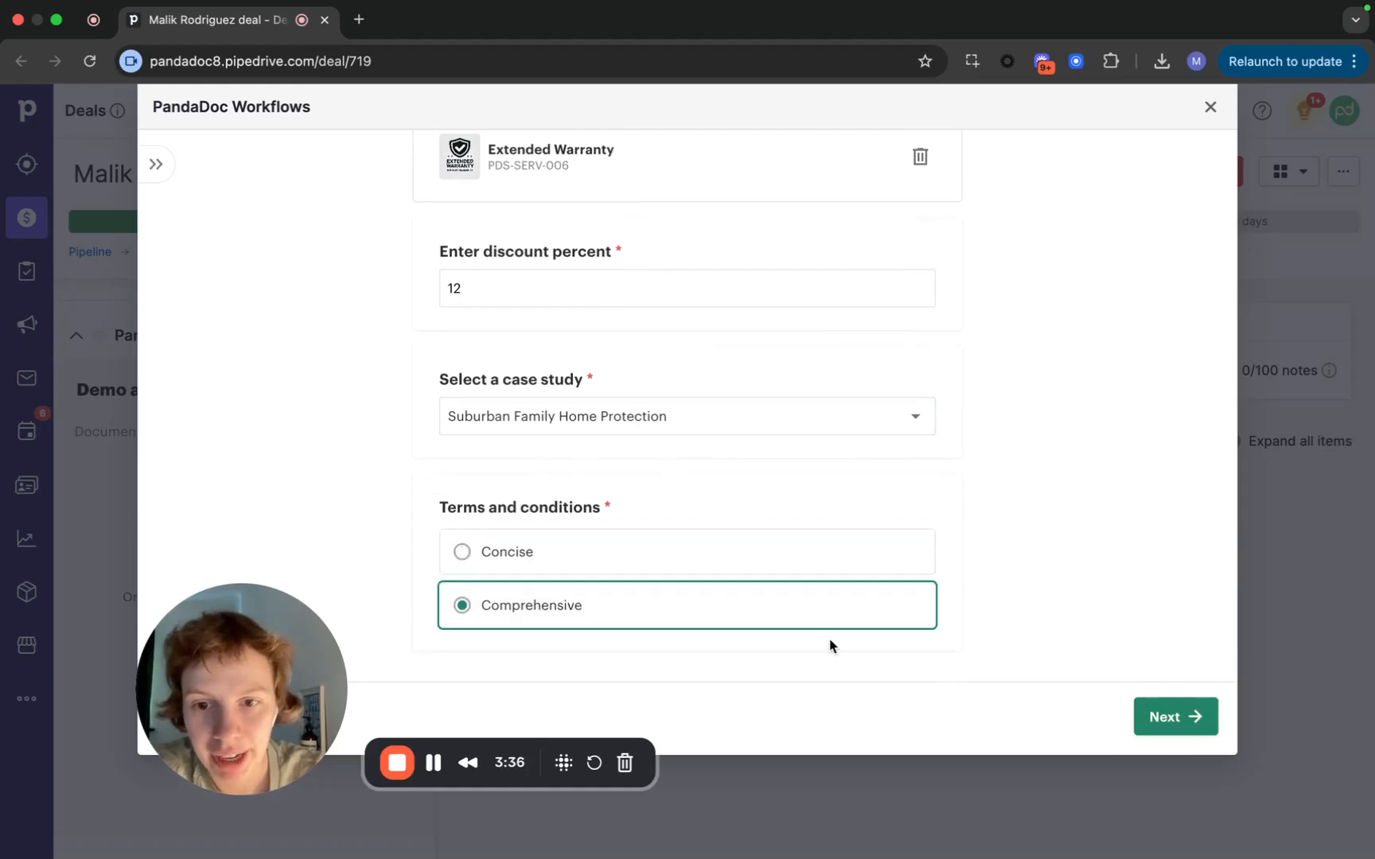
click(1159, 714)
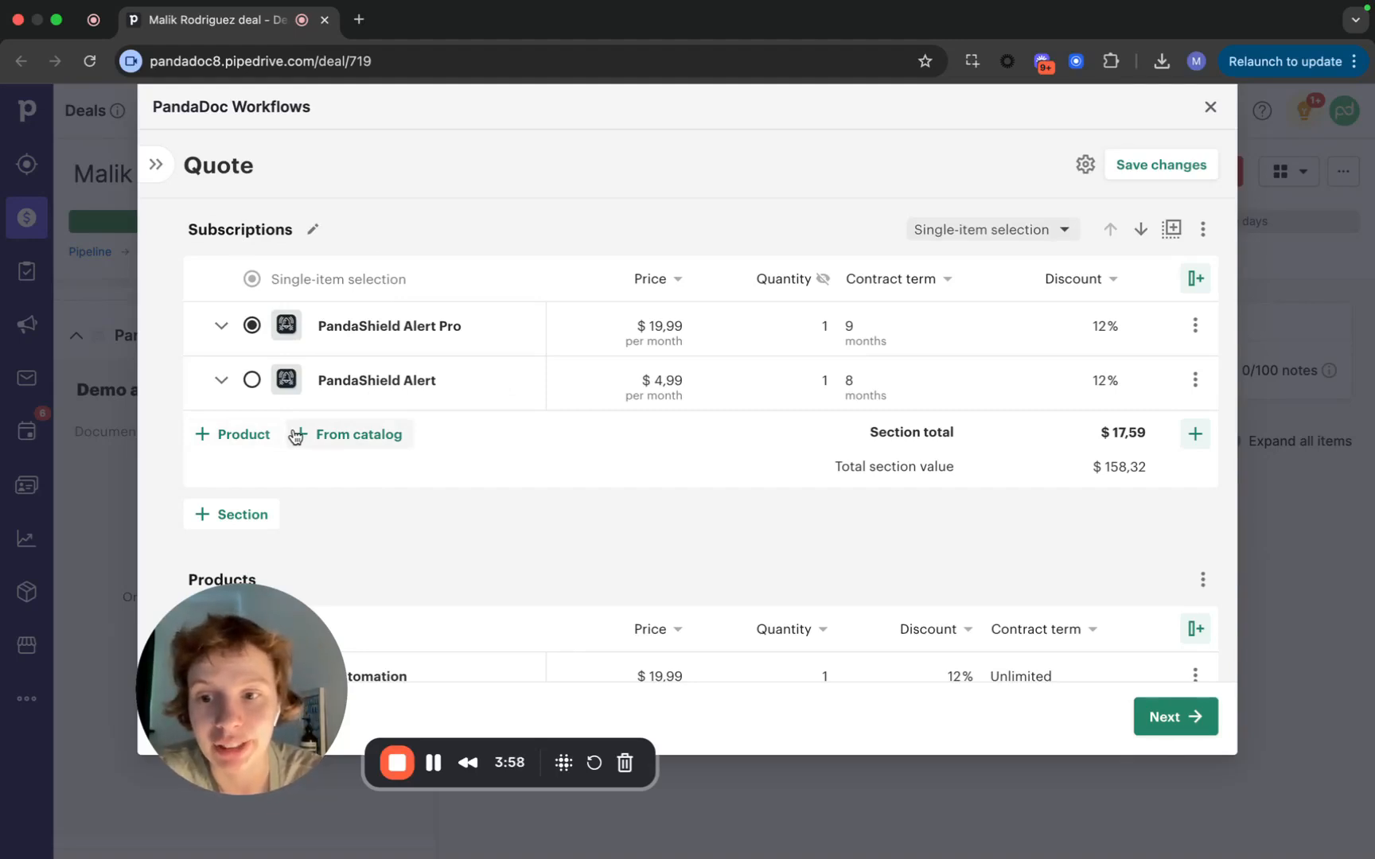
Set the monthly price of Home Automation to $67 in the quote's Products section
scroll(393, 434, down, 5)
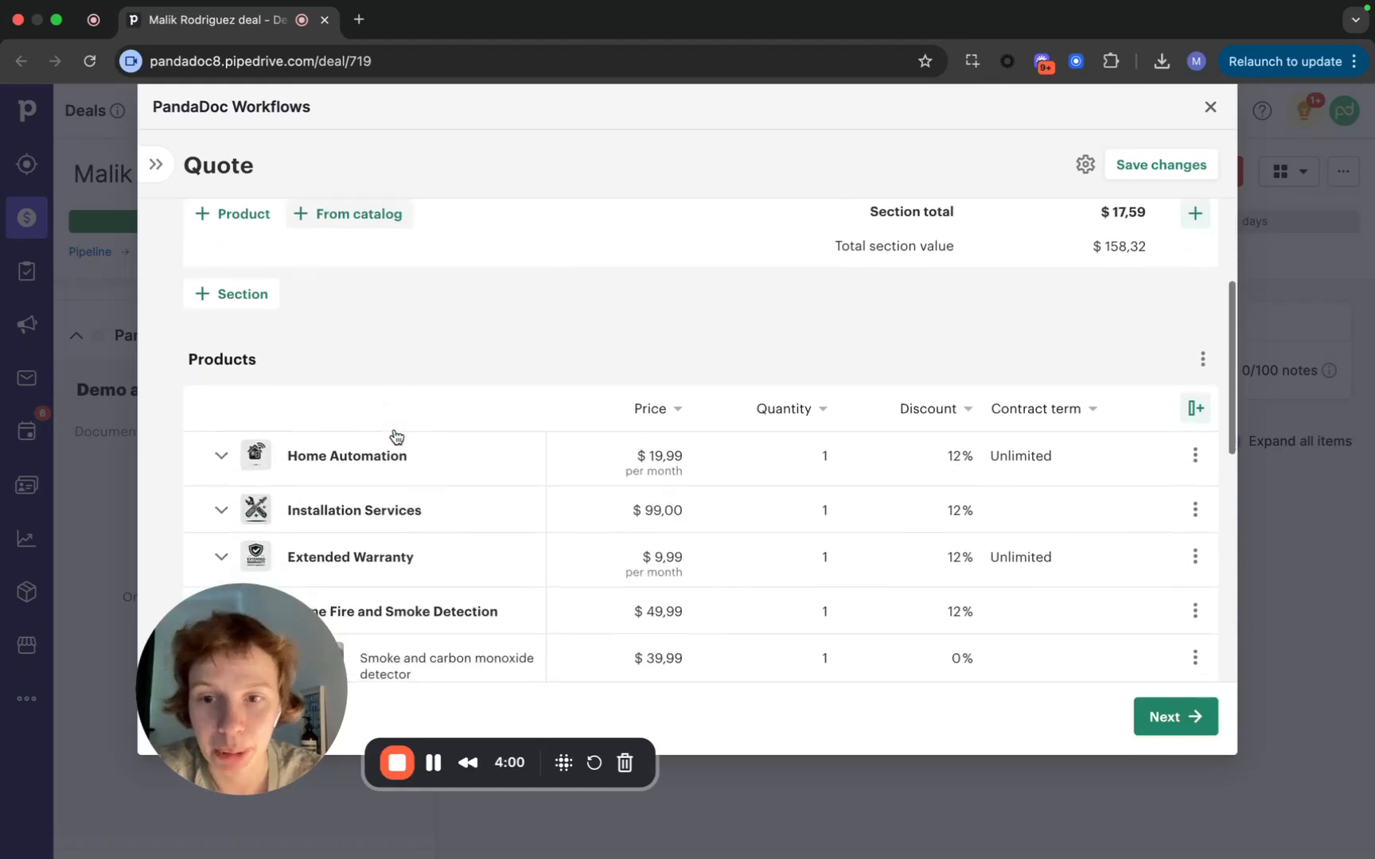
scroll(439, 411, down, 6)
scroll(466, 399, up, 4)
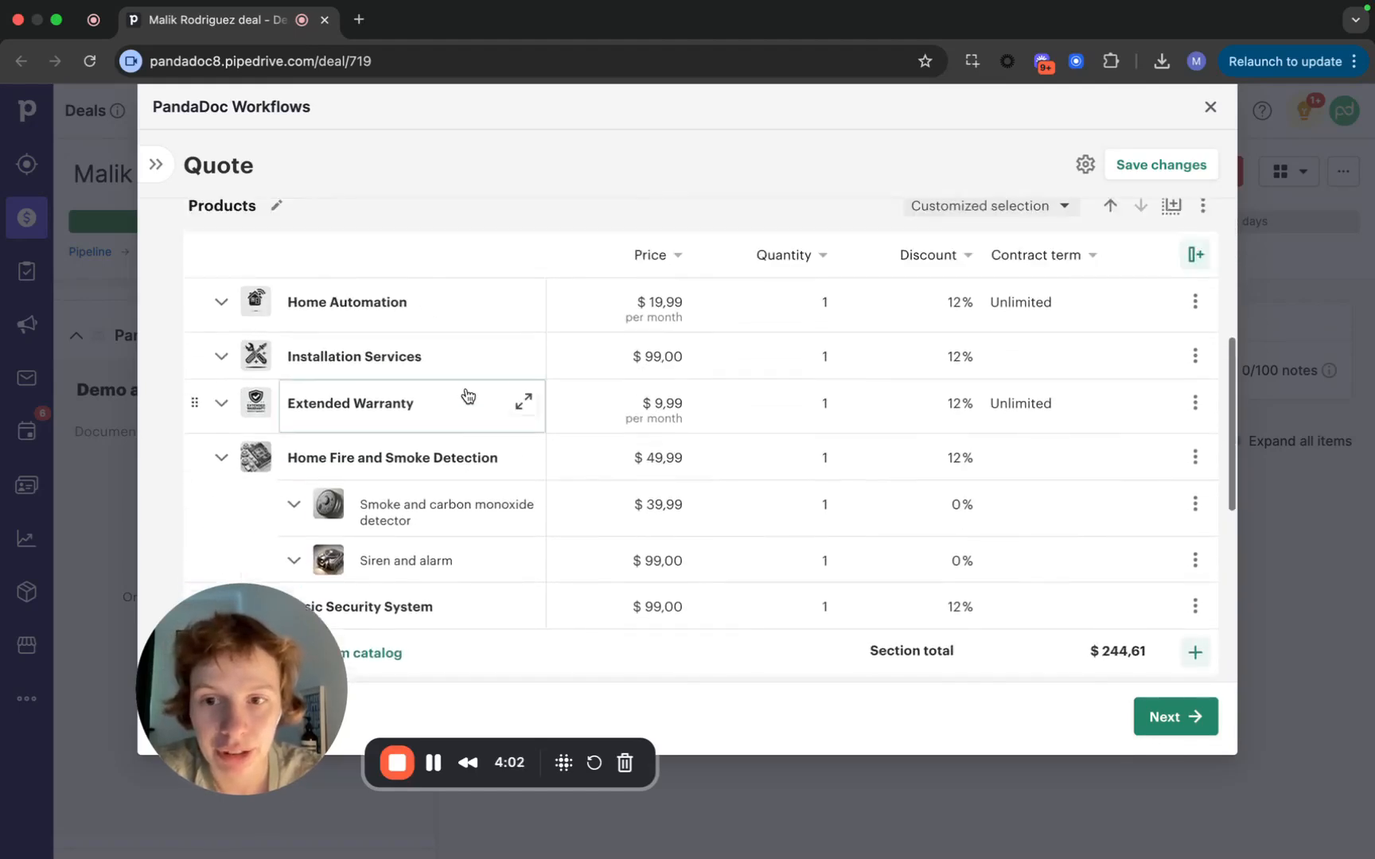
scroll(414, 344, down, 2)
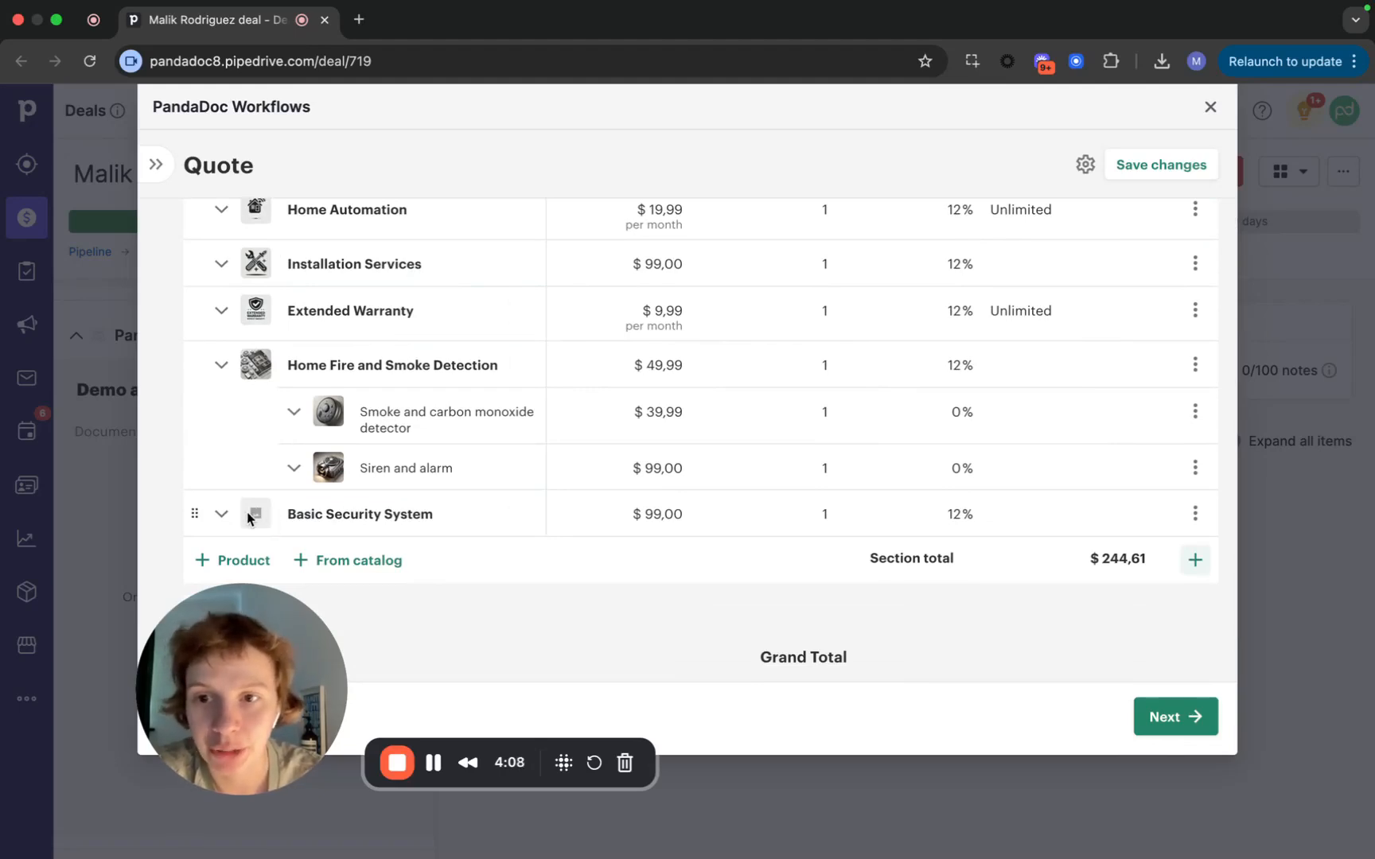
scroll(475, 618, up, 1)
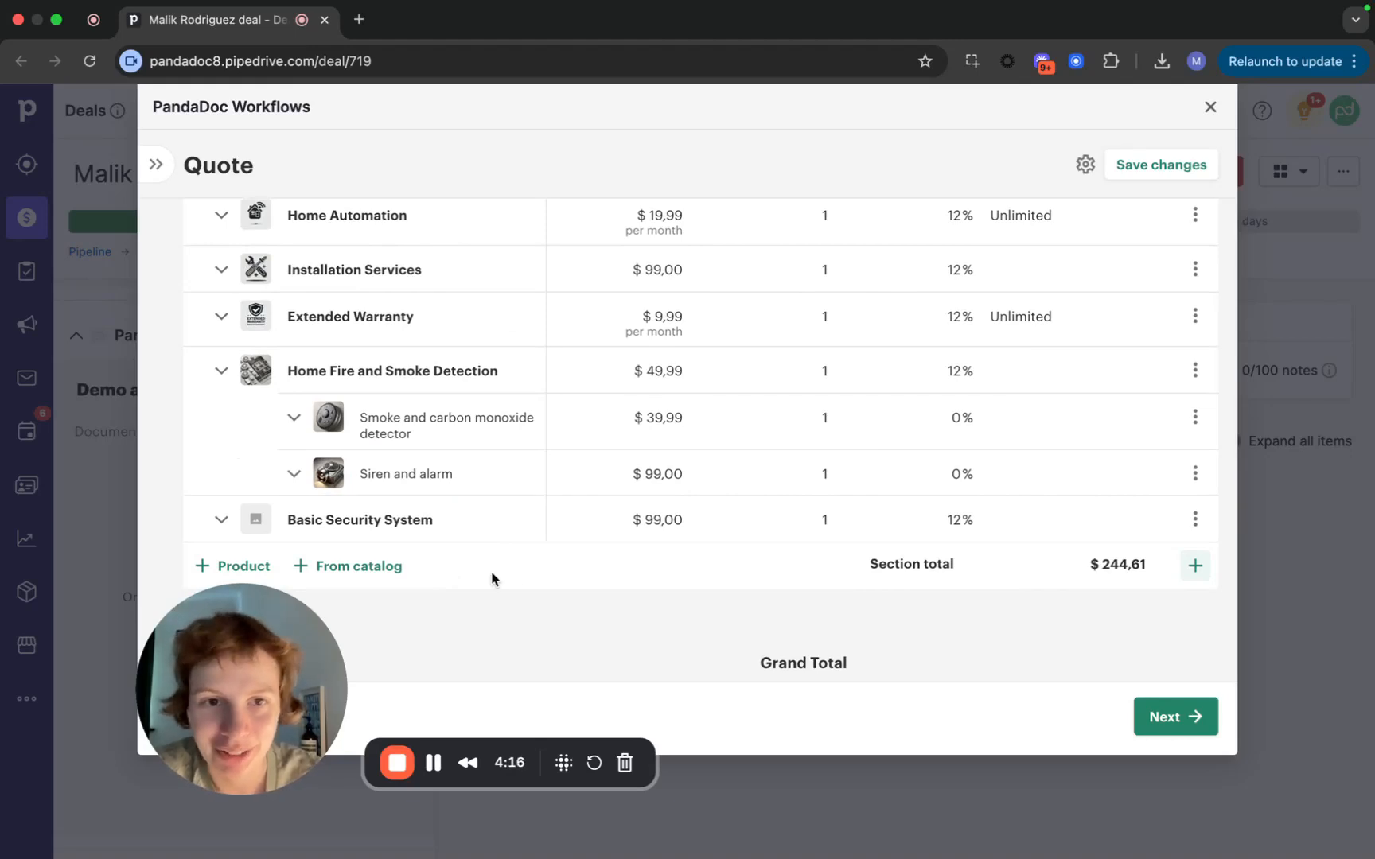
scroll(851, 605, up, 2)
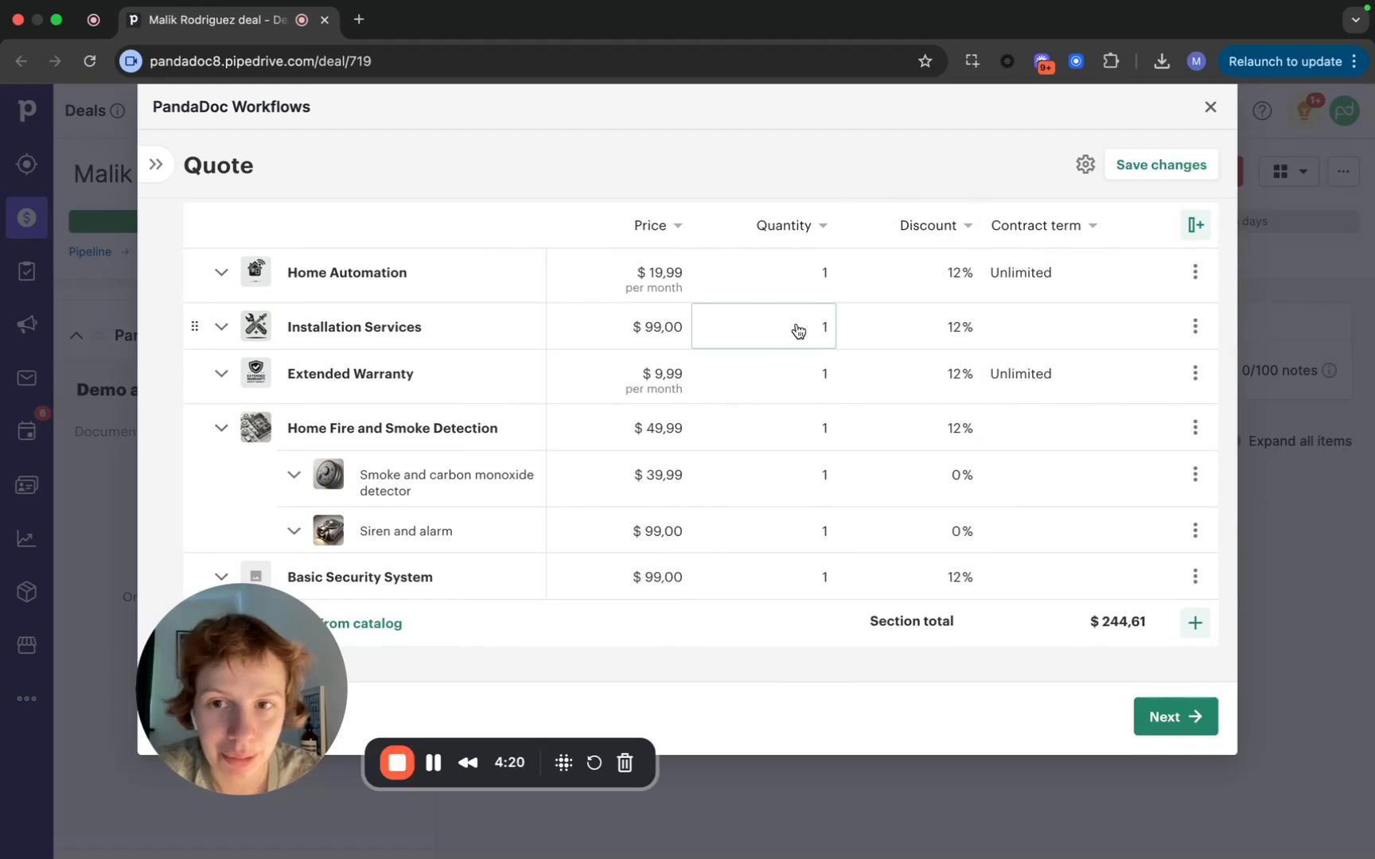
click(676, 270)
text(67)
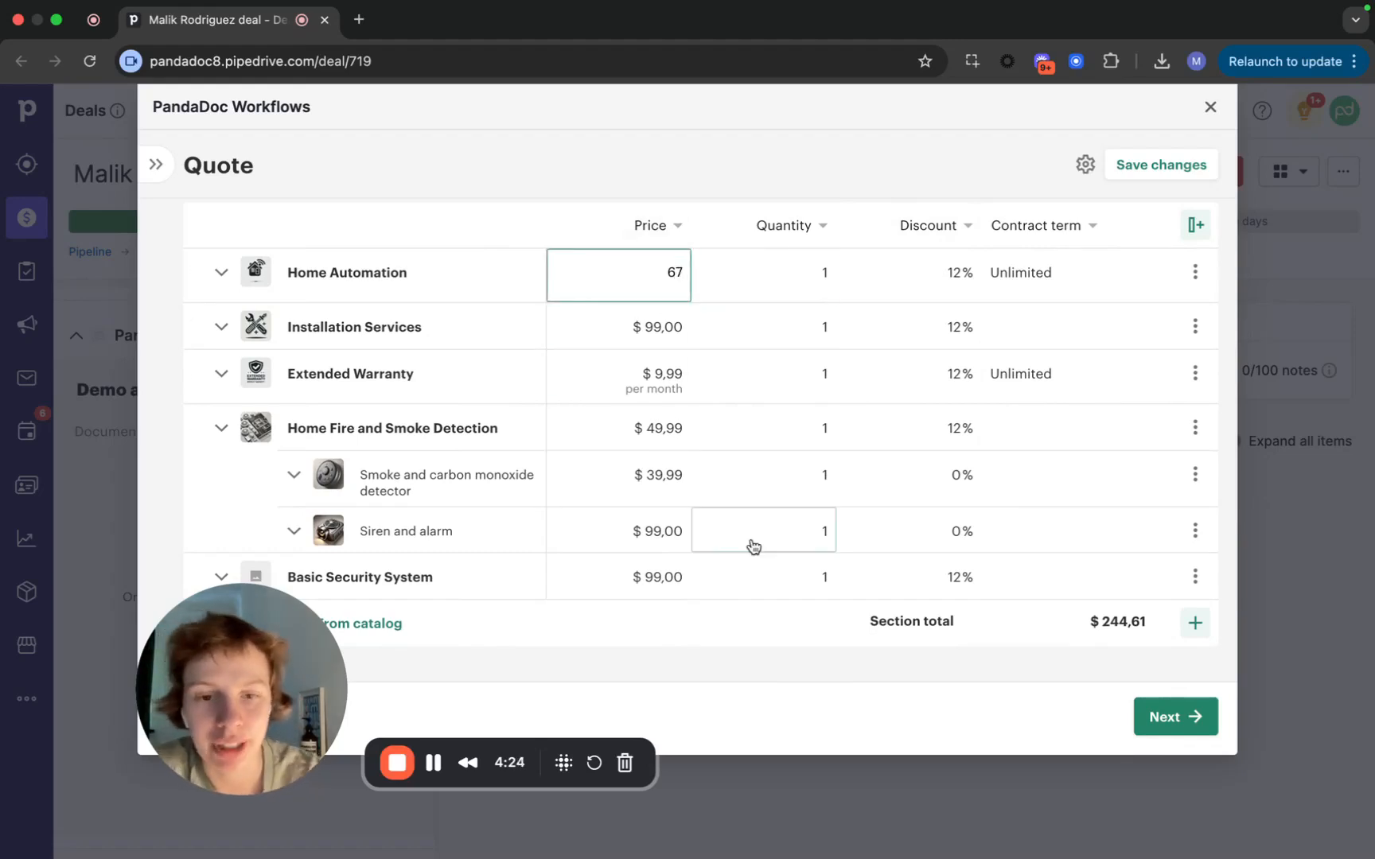
click(812, 675)
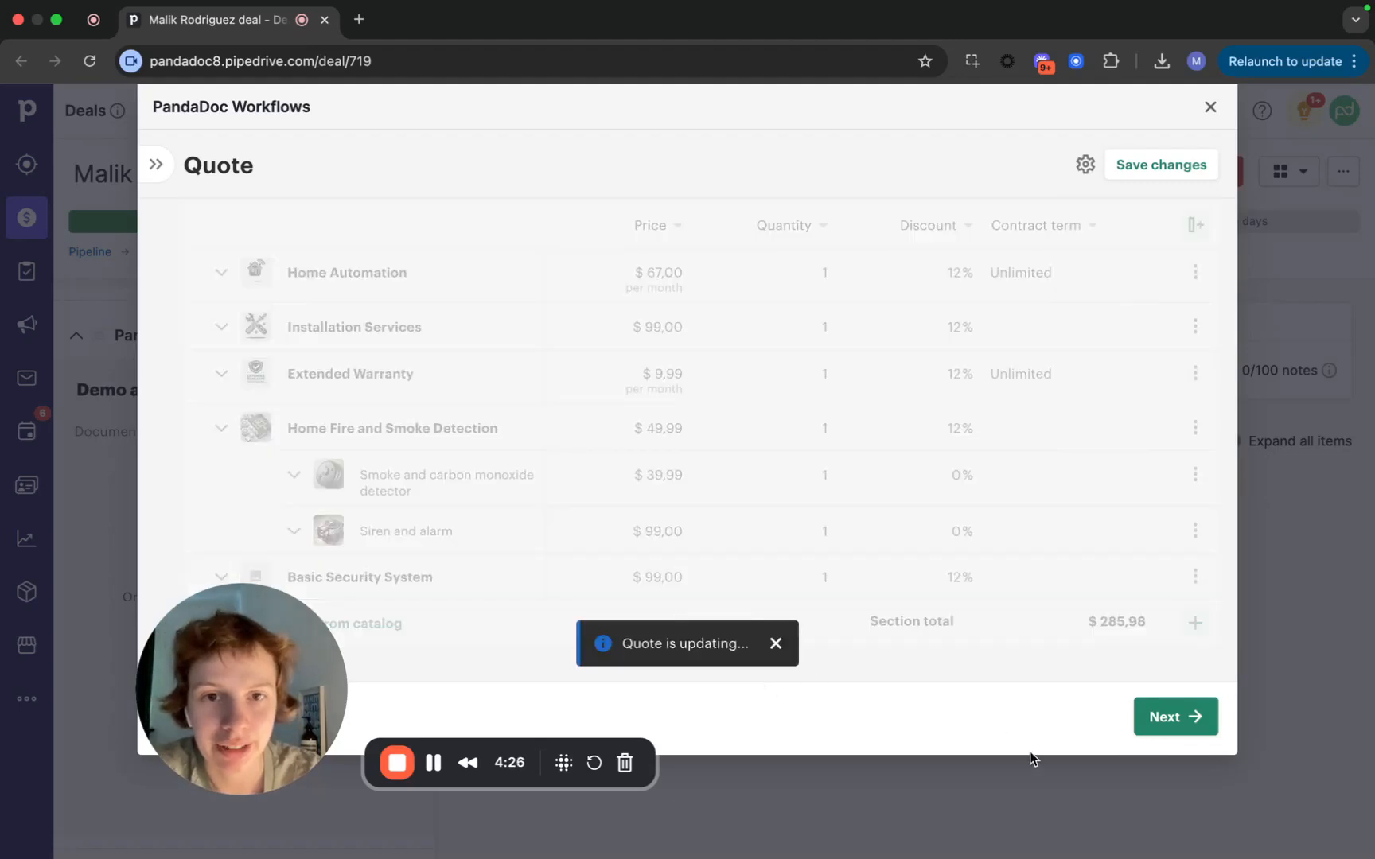
Accept the updated quote and the listed document recipients, continuing to the proposal document
scroll(988, 557, down, 3)
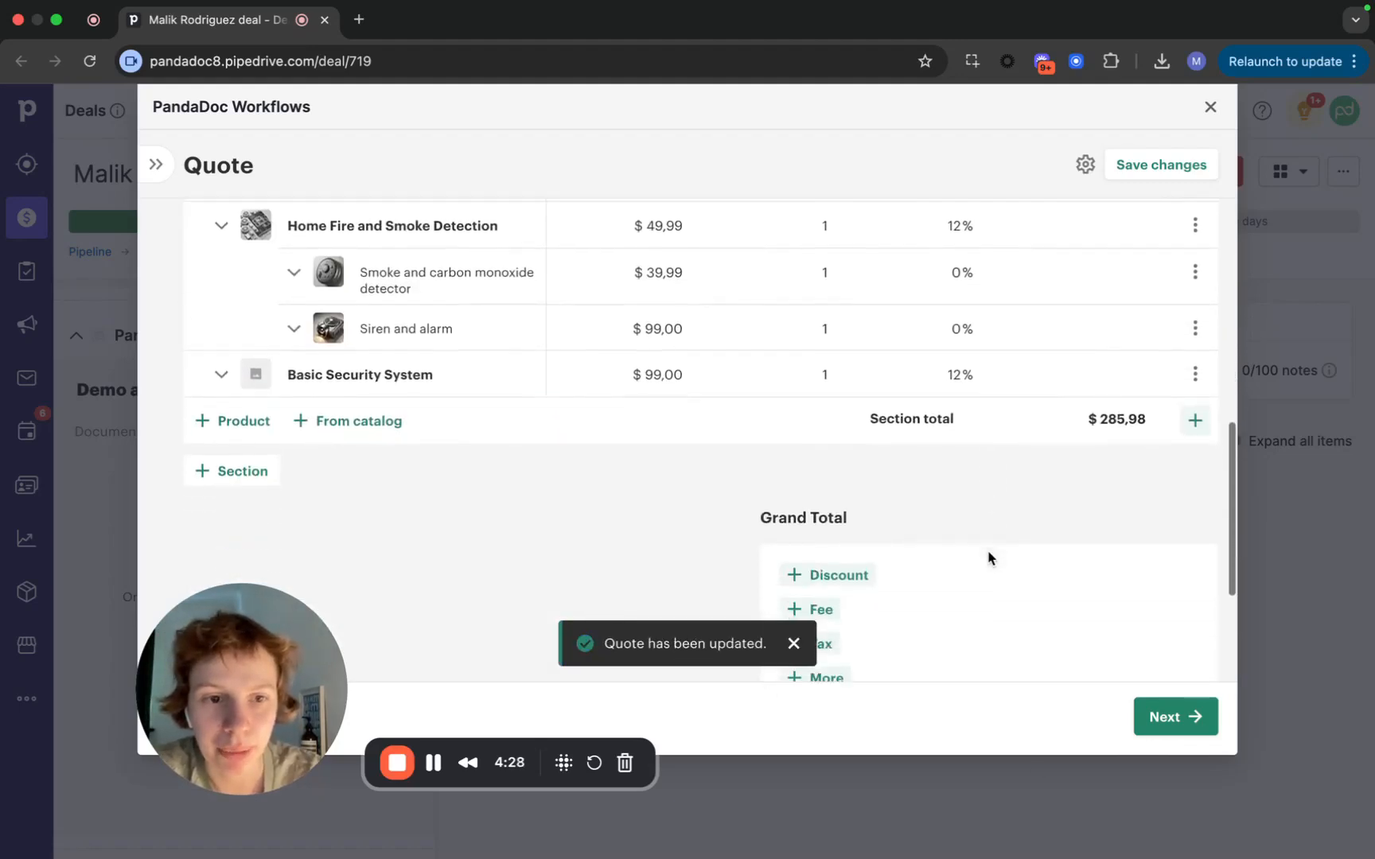
scroll(989, 557, down, 3)
scroll(988, 557, up, 10)
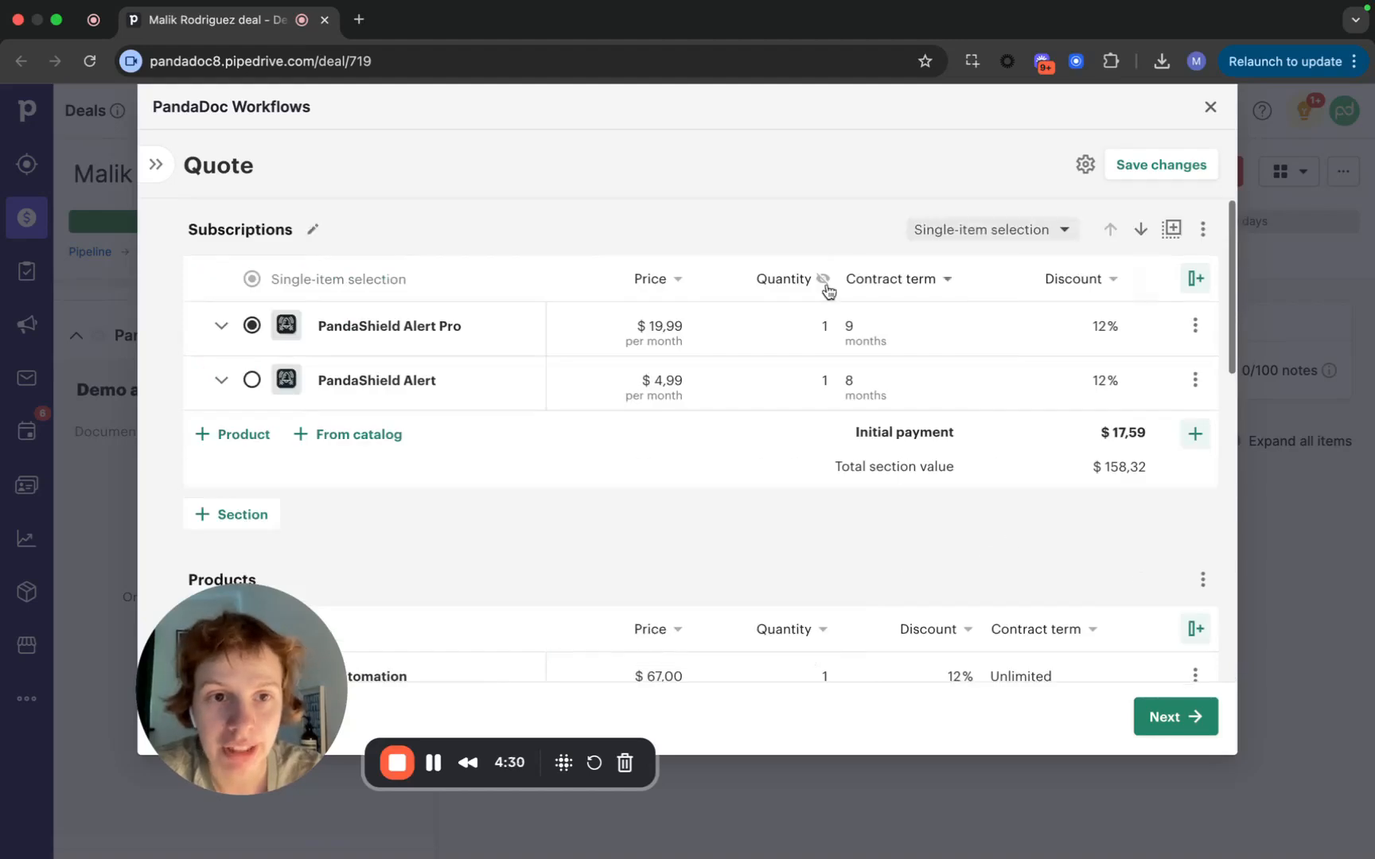
scroll(834, 492, down, 6)
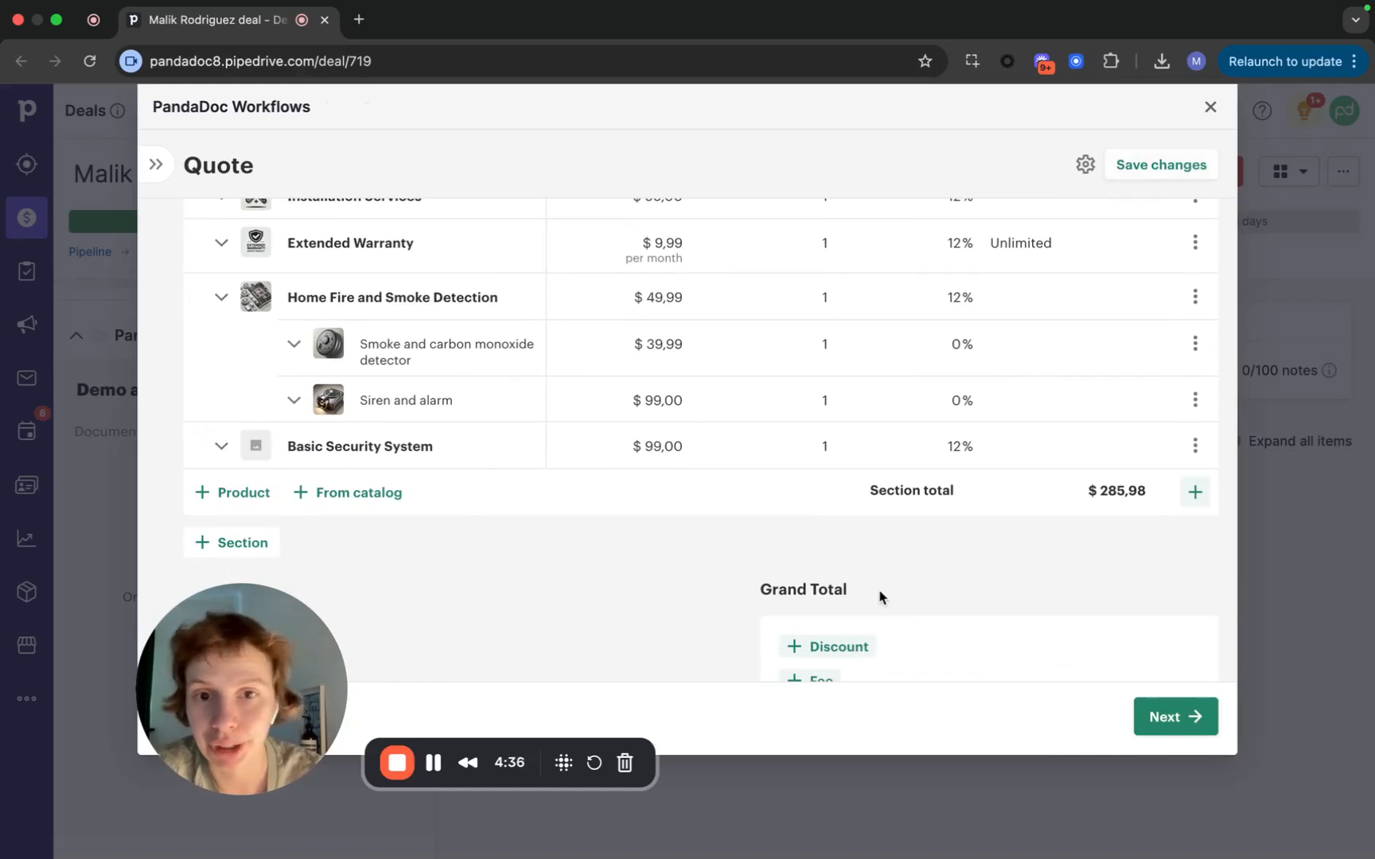
scroll(881, 598, up, 6)
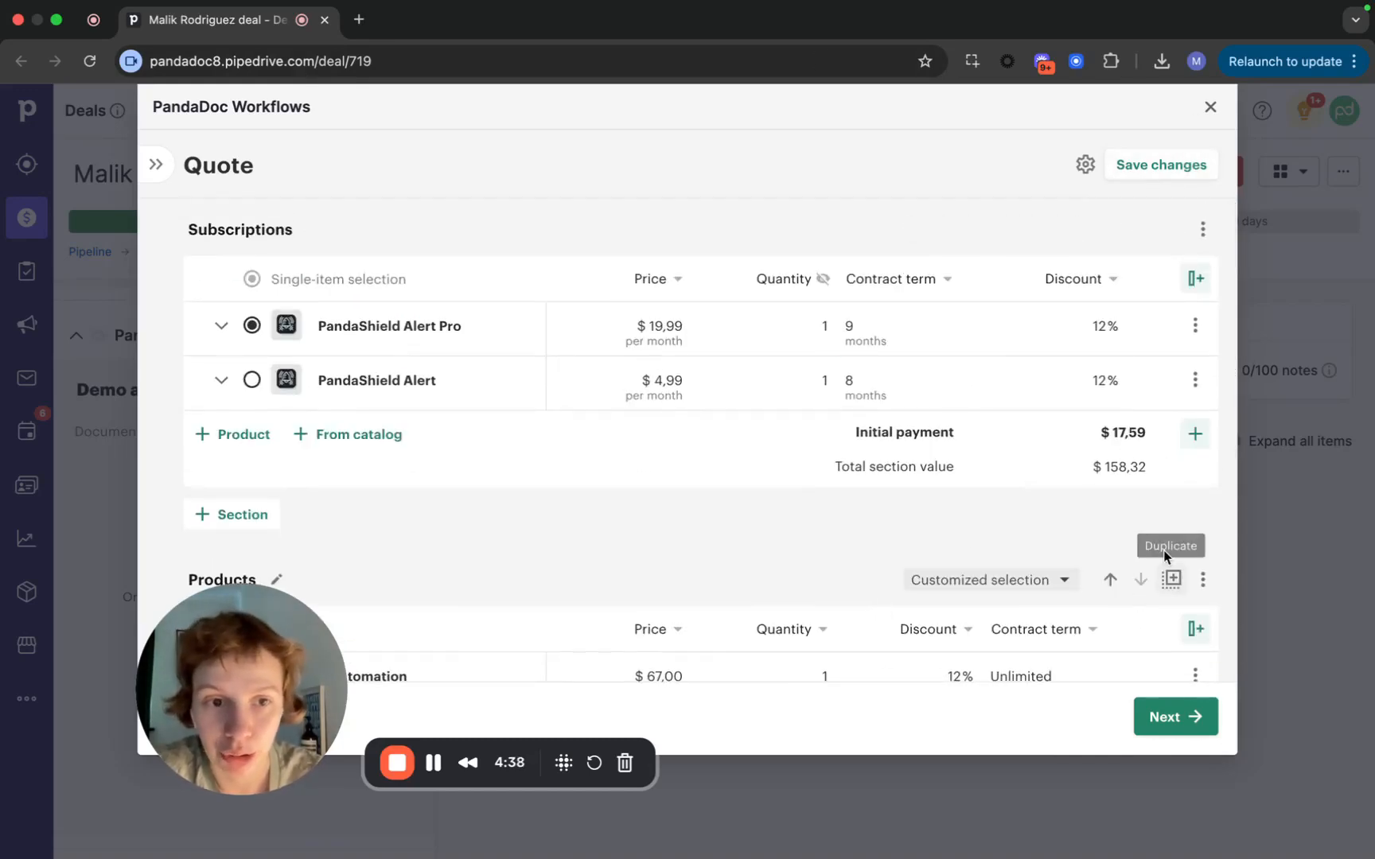
mouse_move(280, 659)
drag(279, 669, 253, 717)
click(1175, 716)
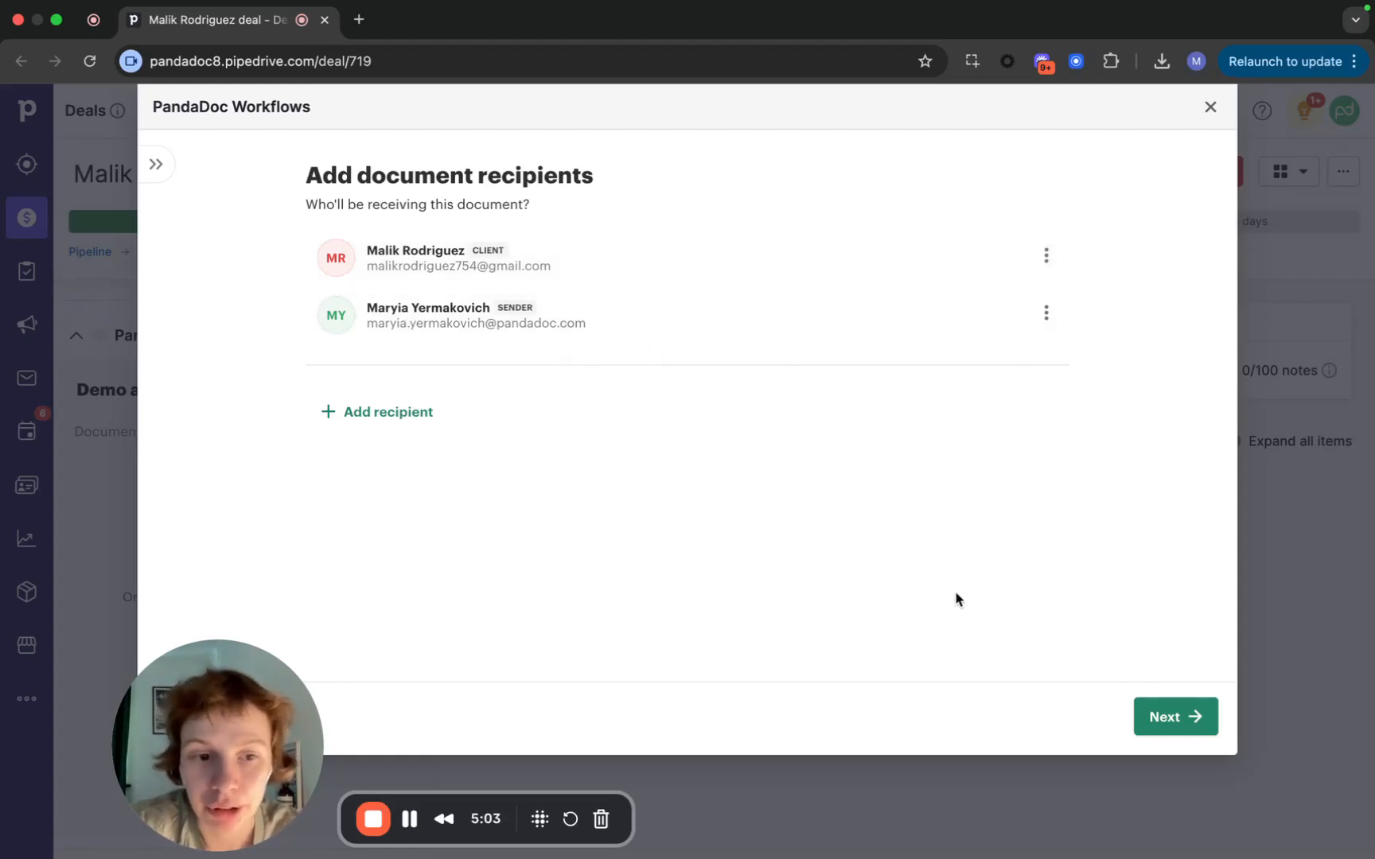
click(1175, 717)
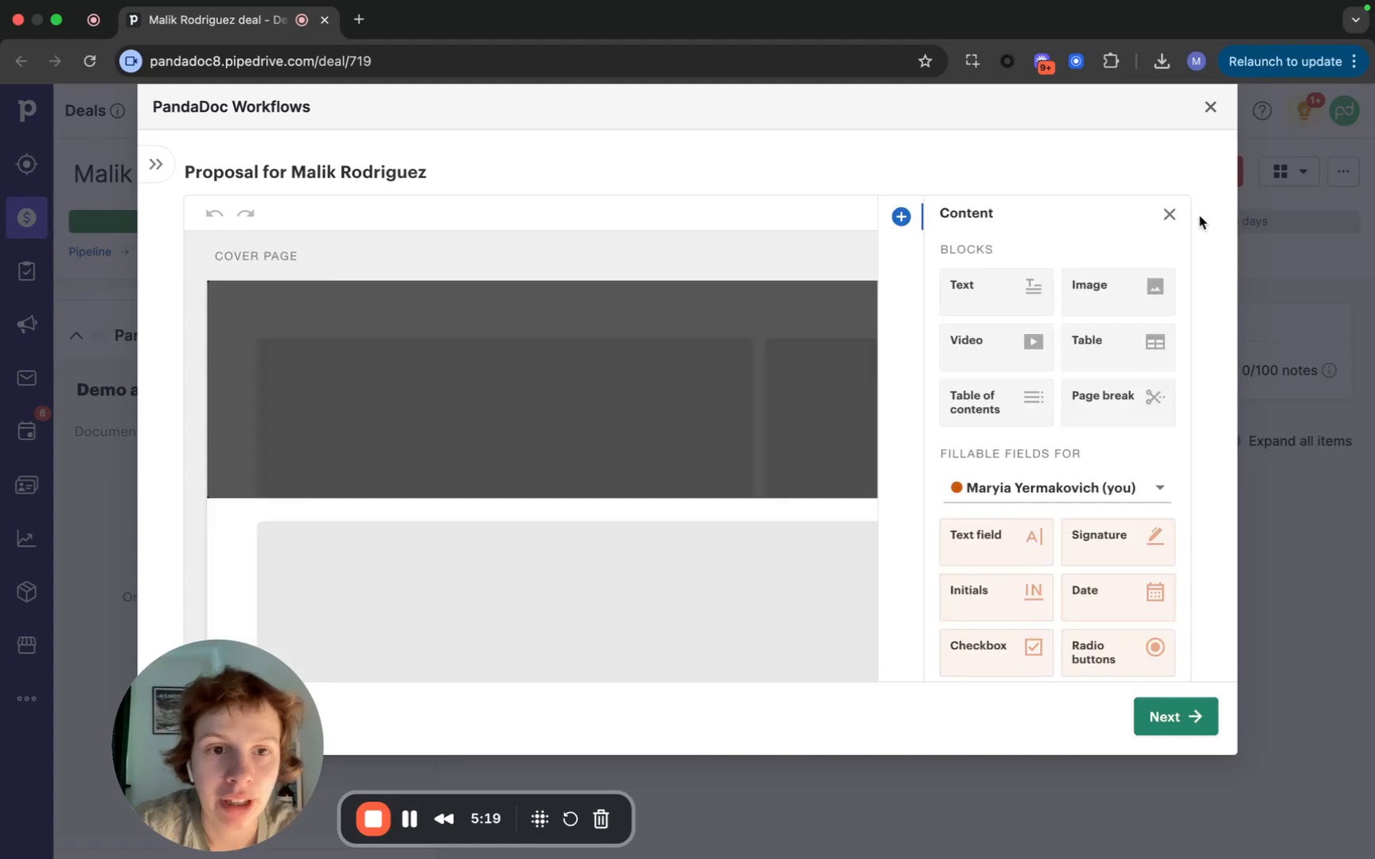
Hide the content blocks list and review the proposal from cover page to terms, including the case study, pricing and signature fields
click(1170, 216)
scroll(1042, 366, down, 10)
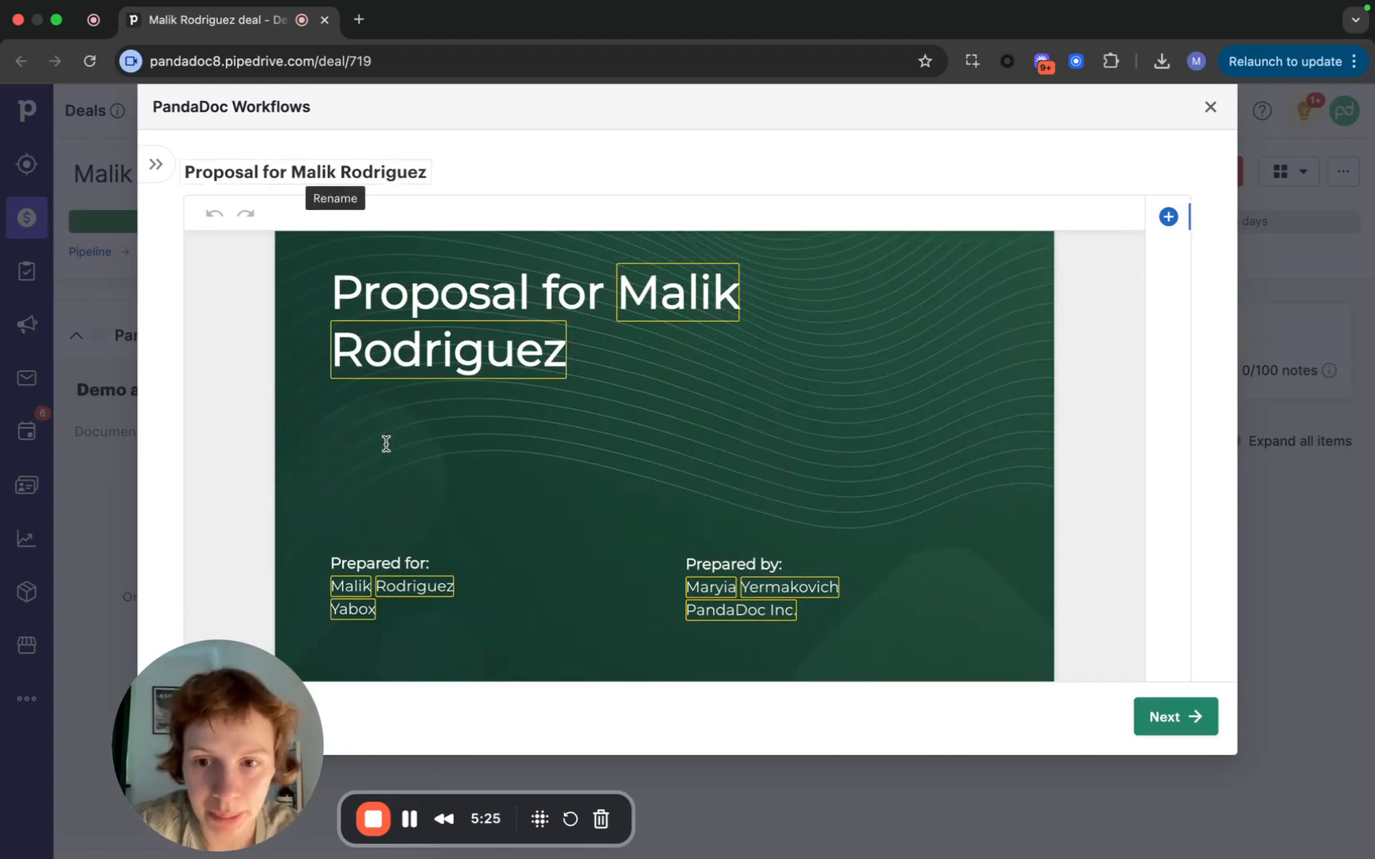
scroll(748, 590, down, 6)
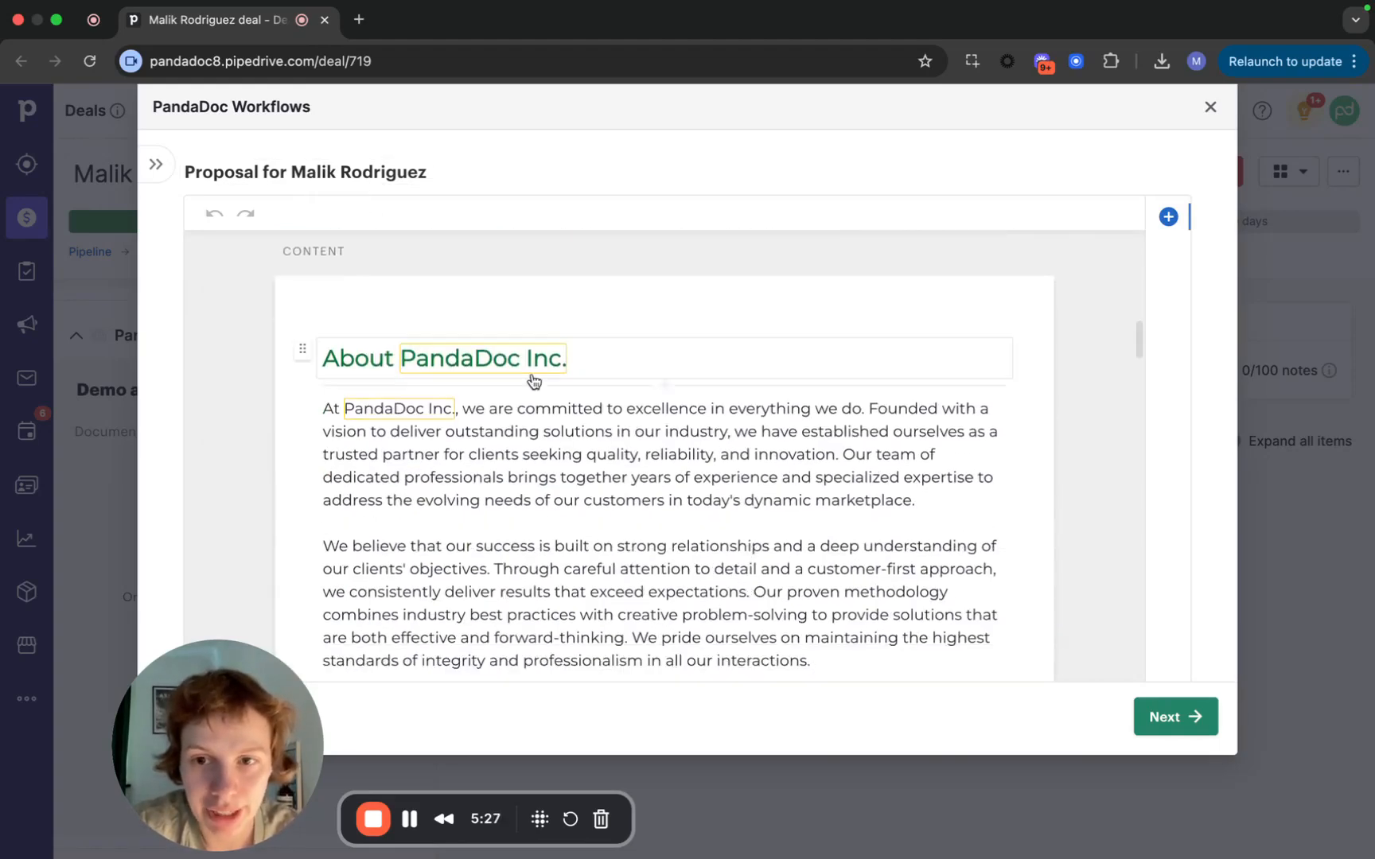
scroll(586, 552, down, 10)
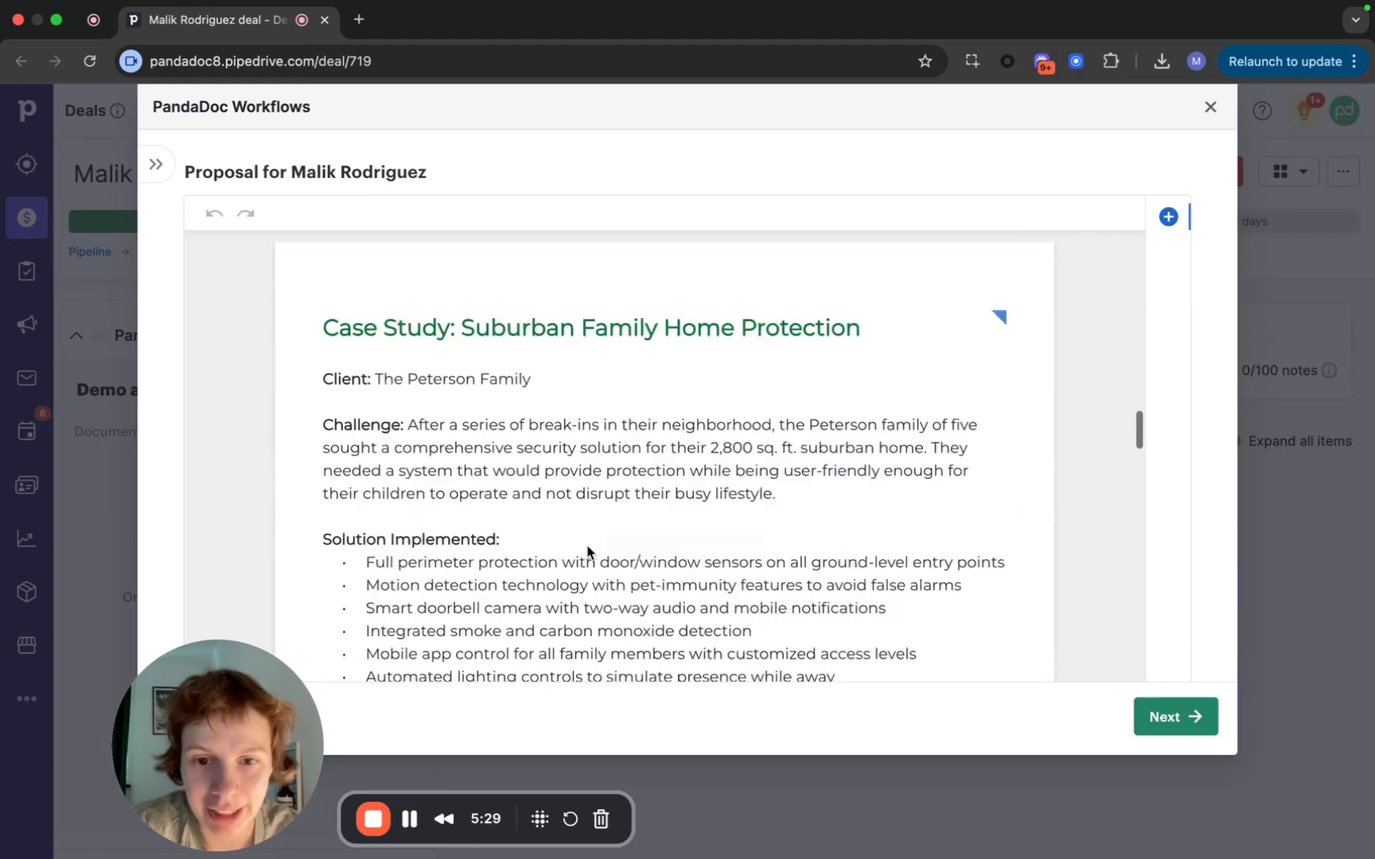
scroll(849, 390, down, 12)
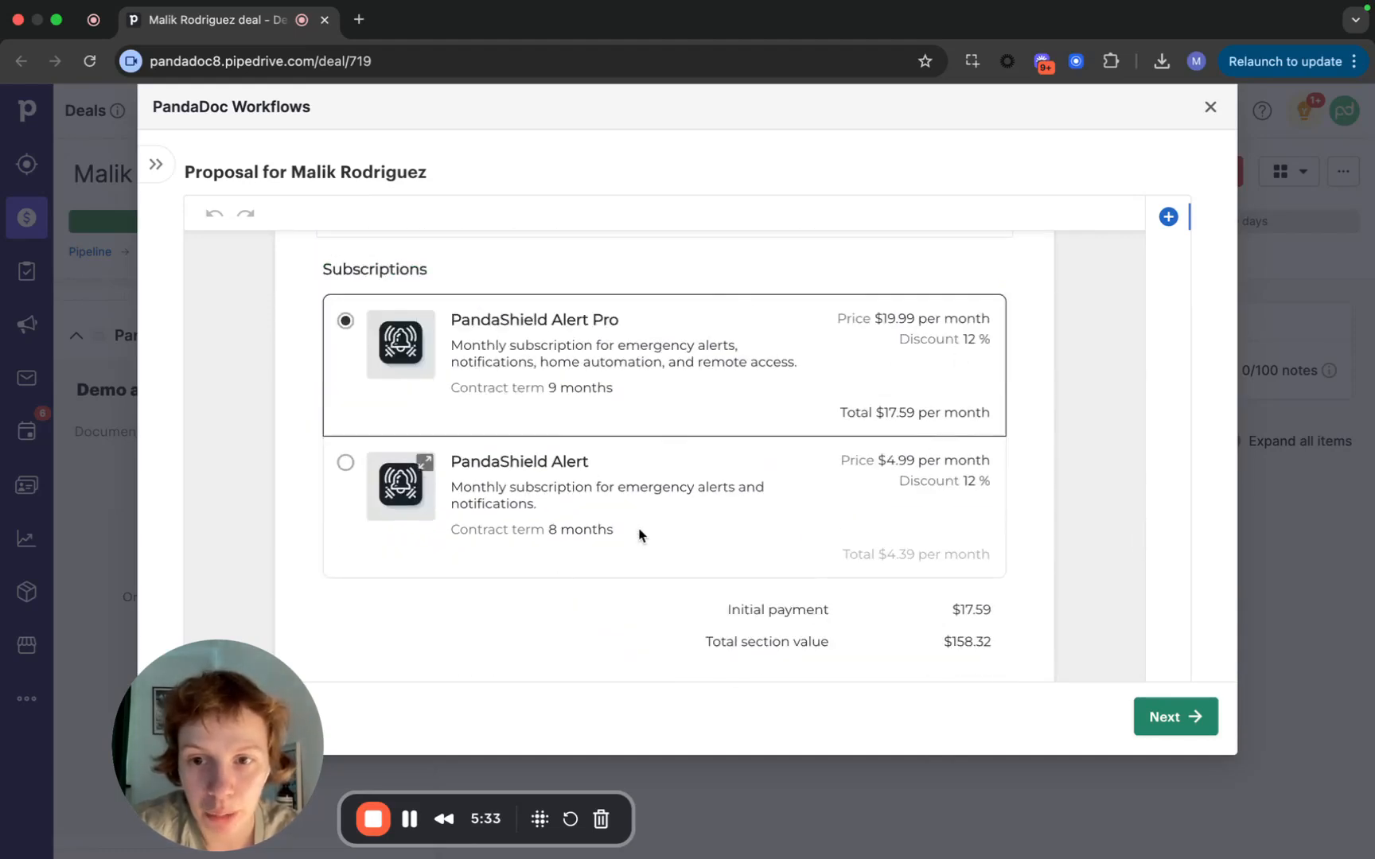
scroll(633, 525, down, 8)
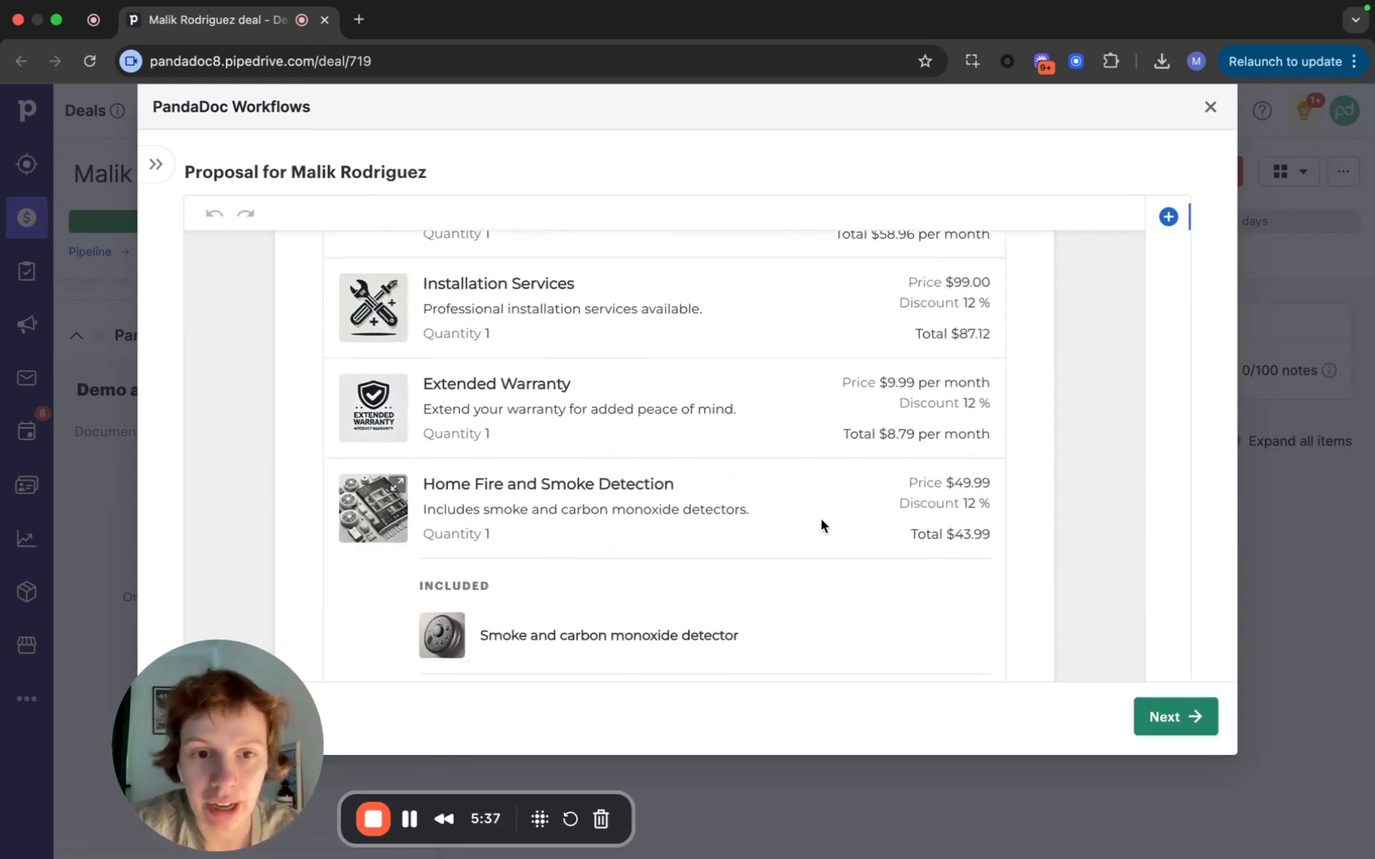
scroll(575, 394, down, 10)
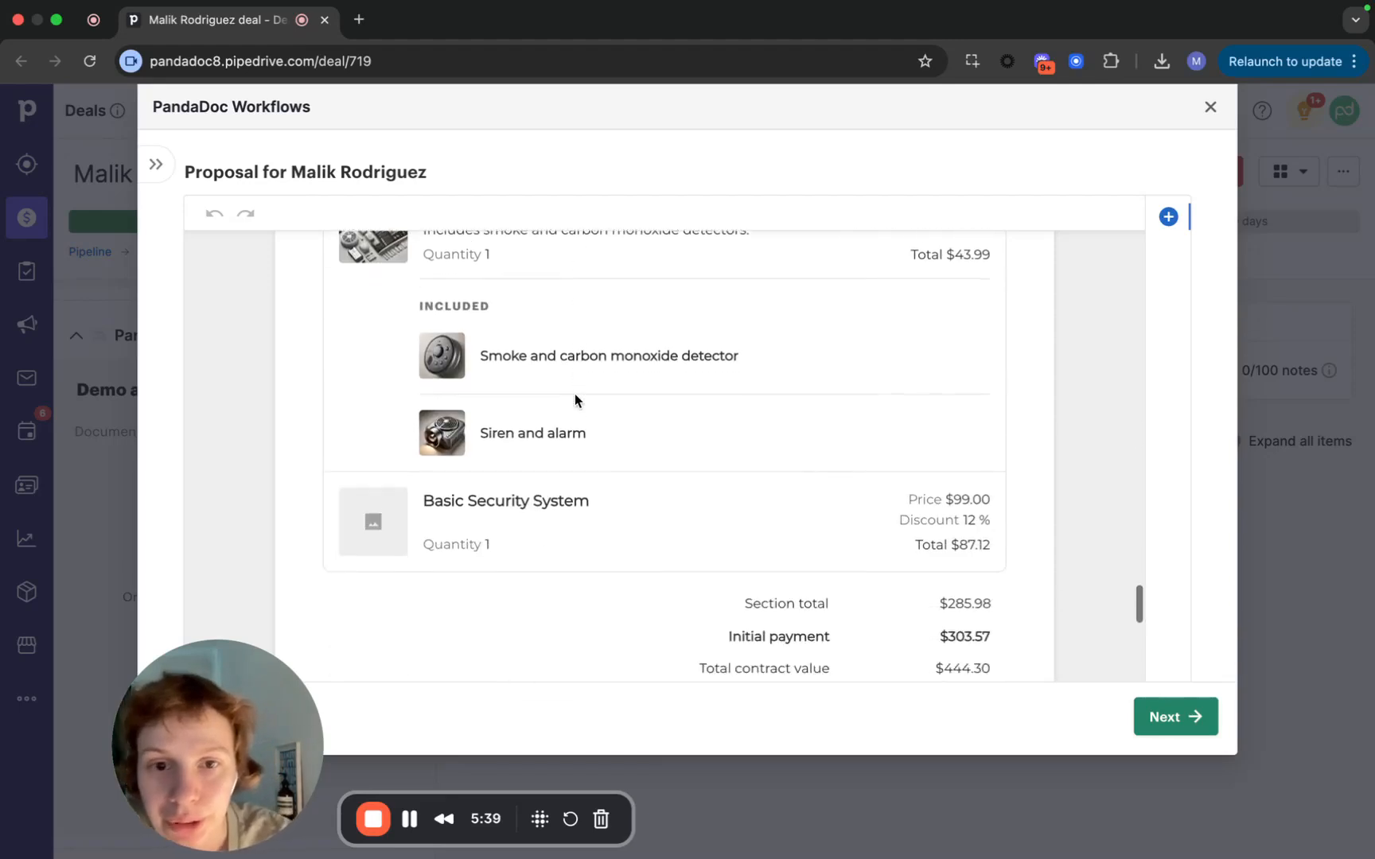
scroll(670, 523, up, 2)
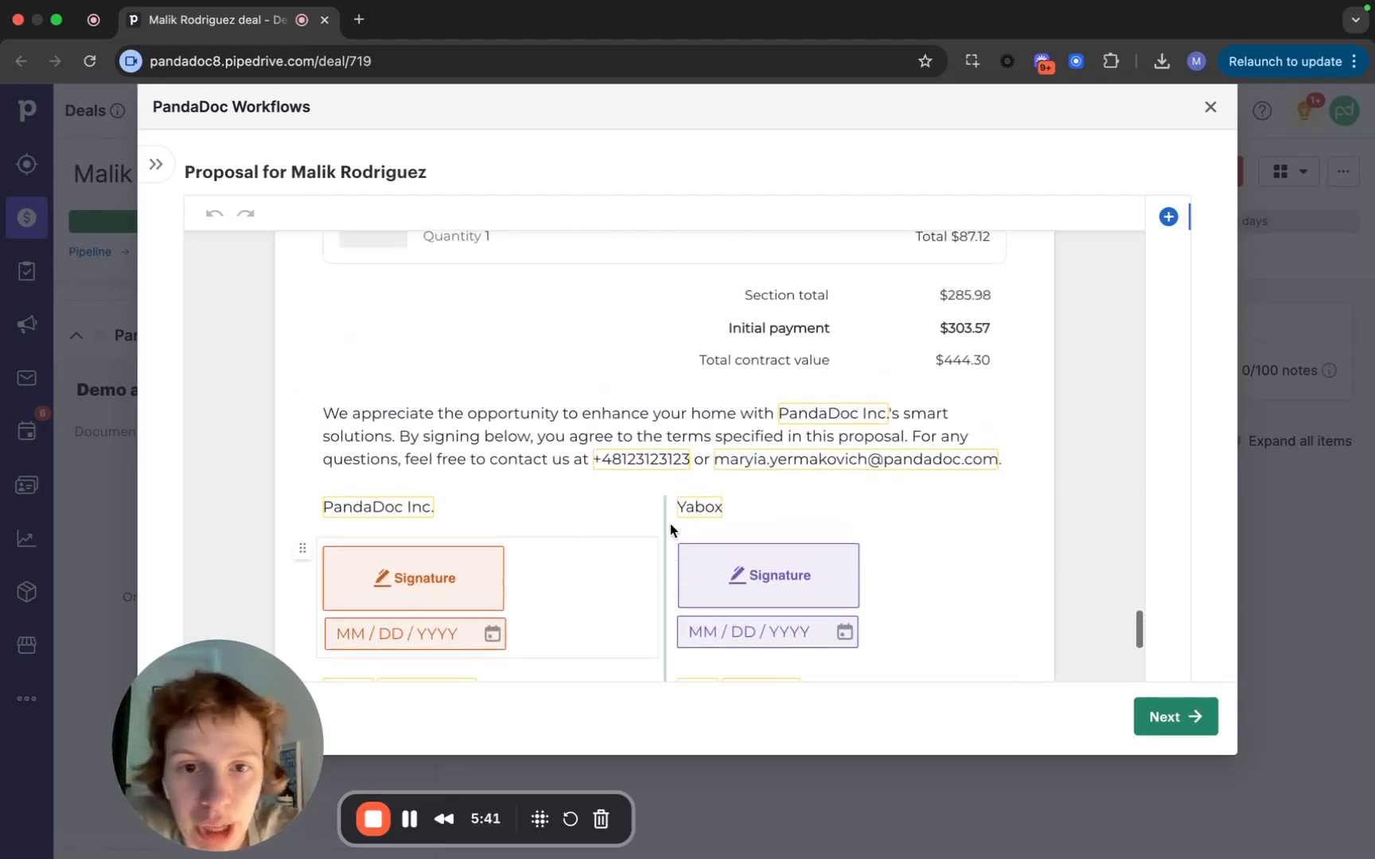
scroll(909, 491, down, 8)
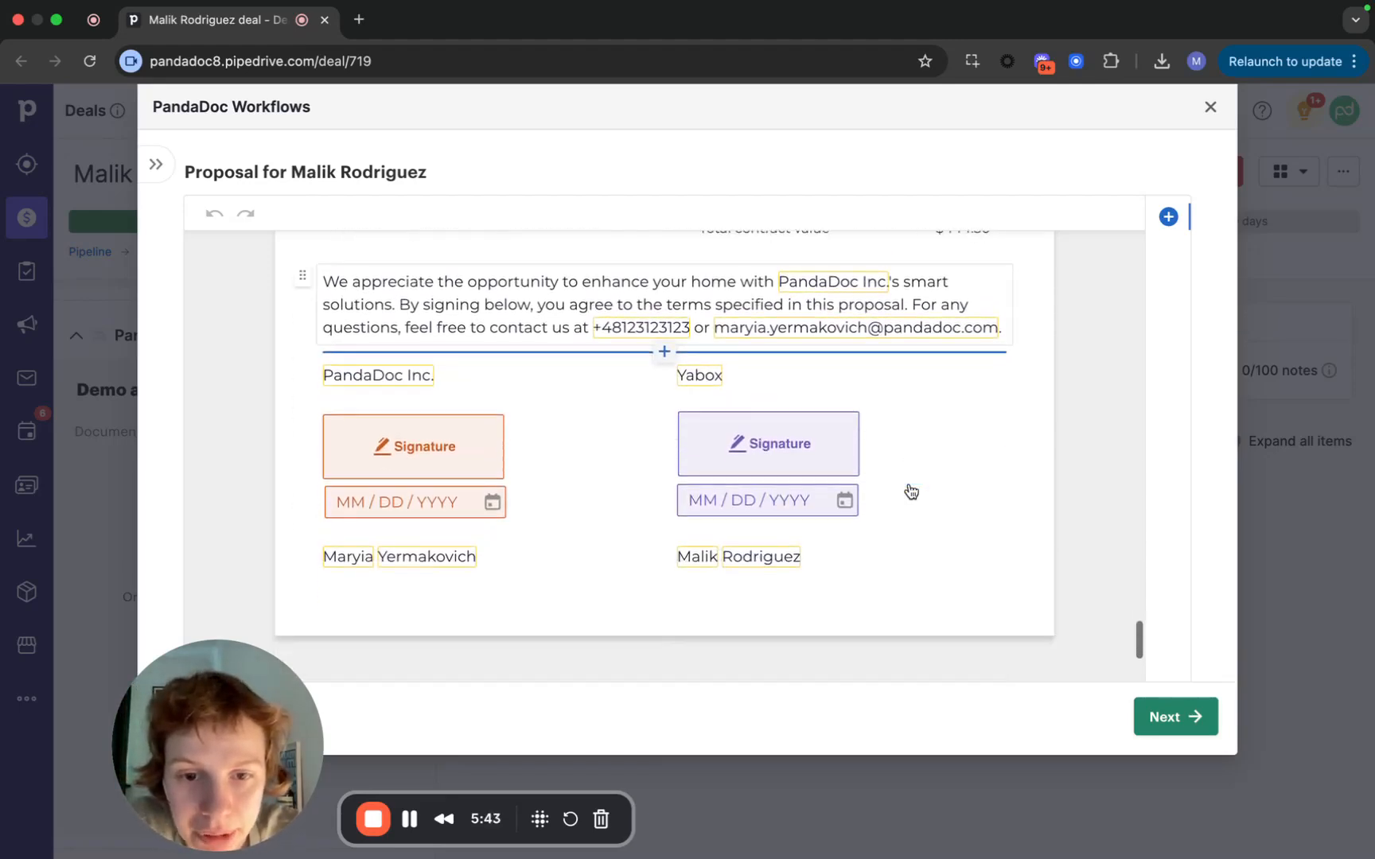
scroll(637, 517, down, 10)
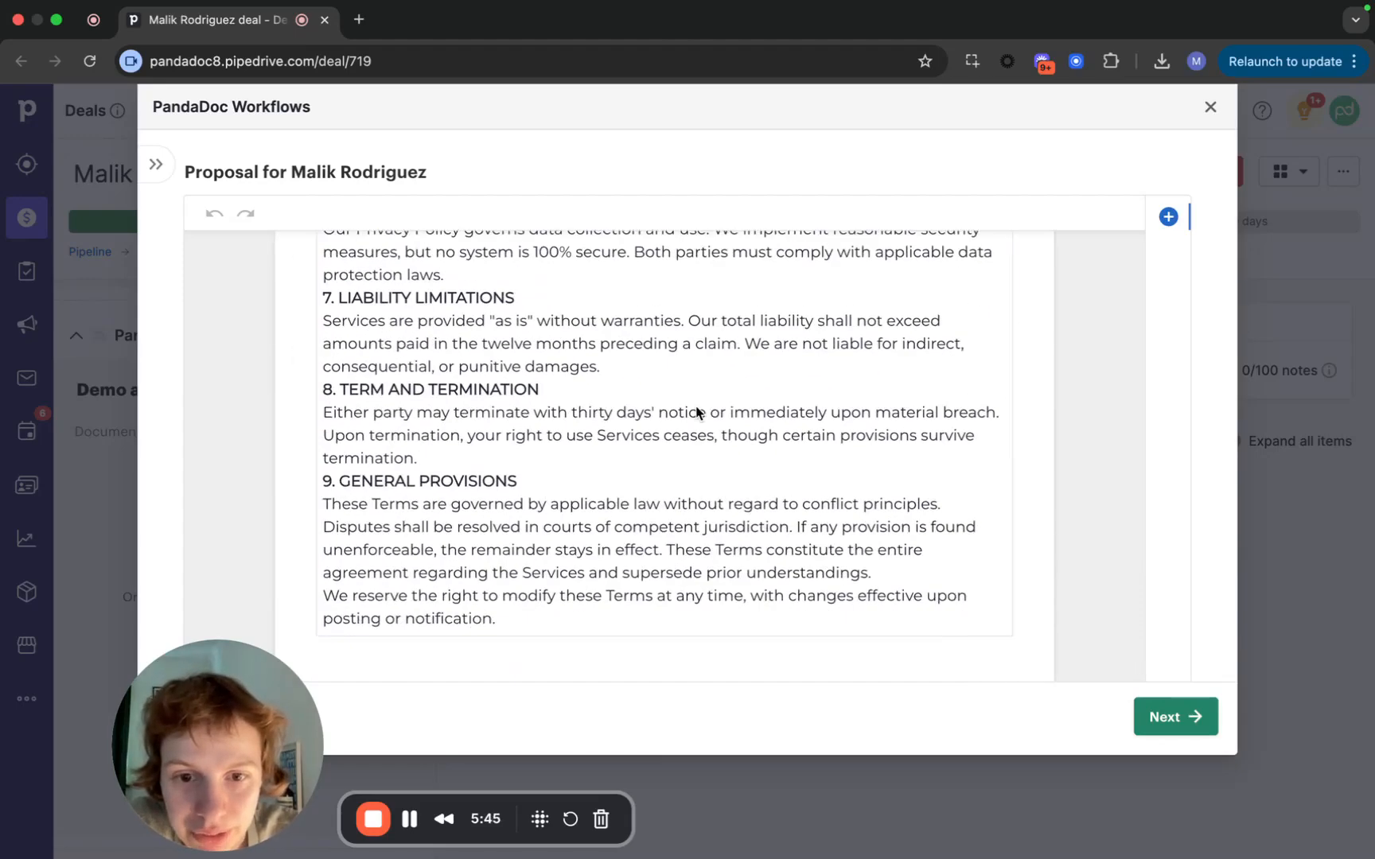
Send the proposal to the listed approver with the message "Please approve" and close the workflow window
click(1167, 725)
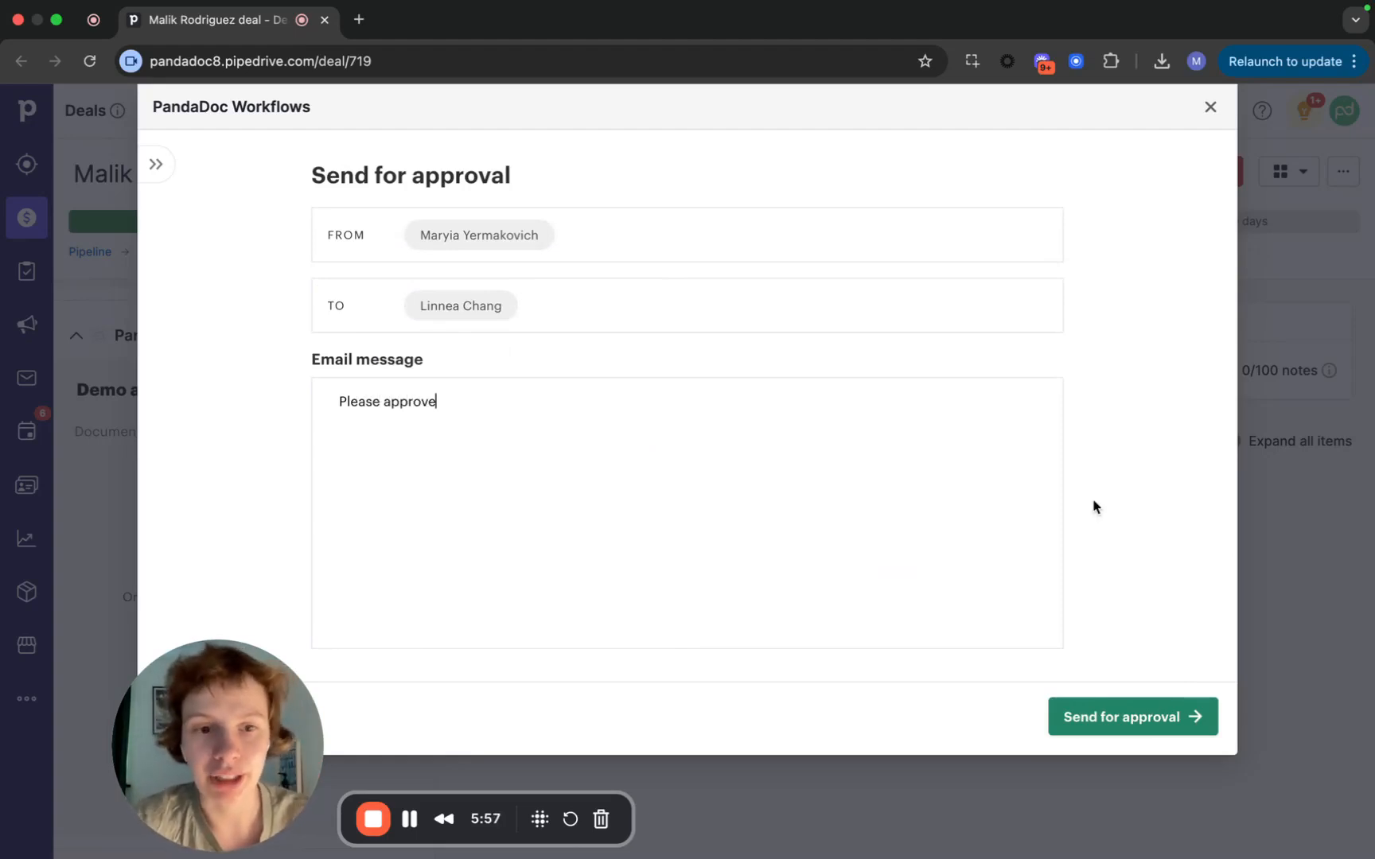
click(1086, 706)
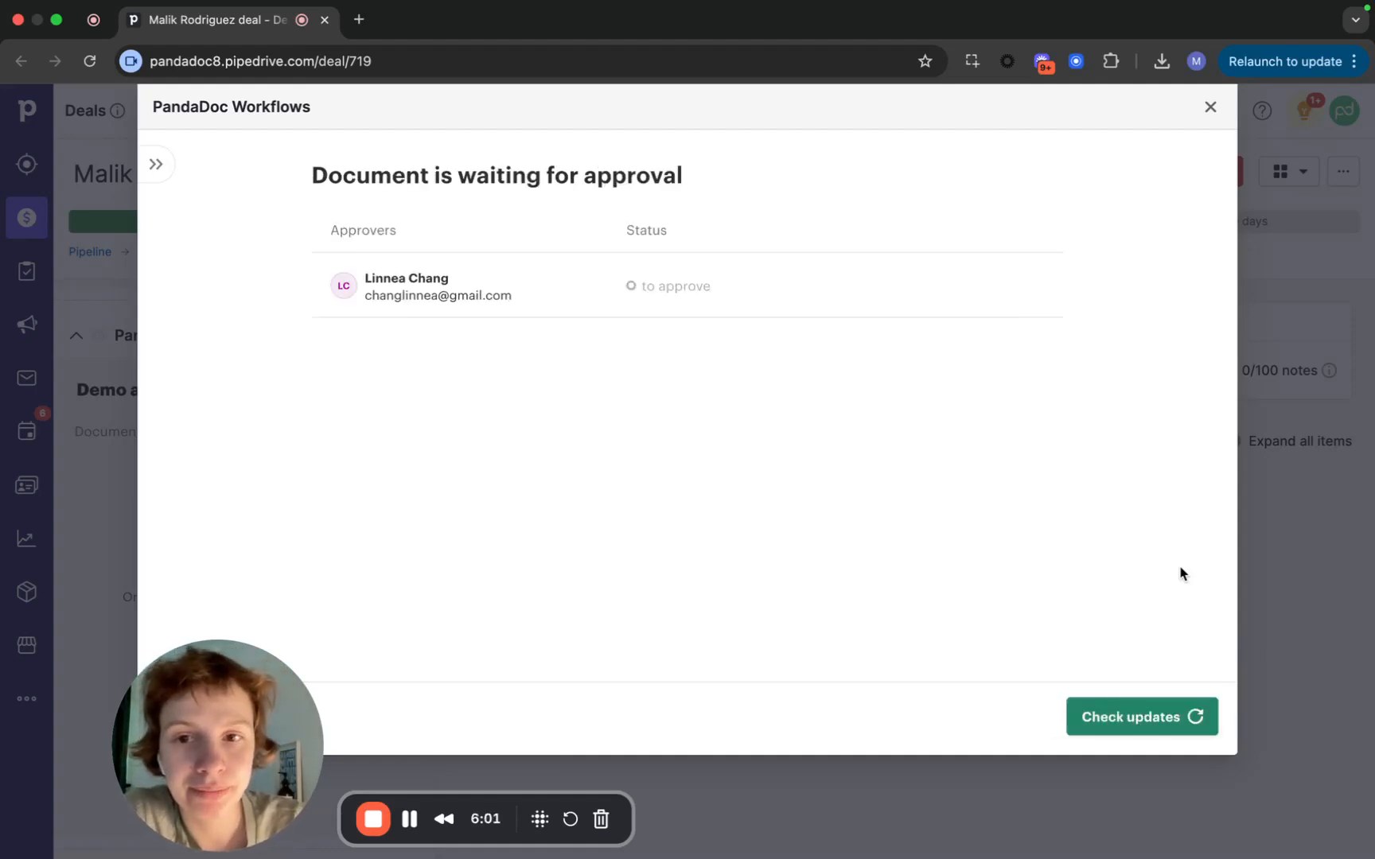
click(1211, 106)
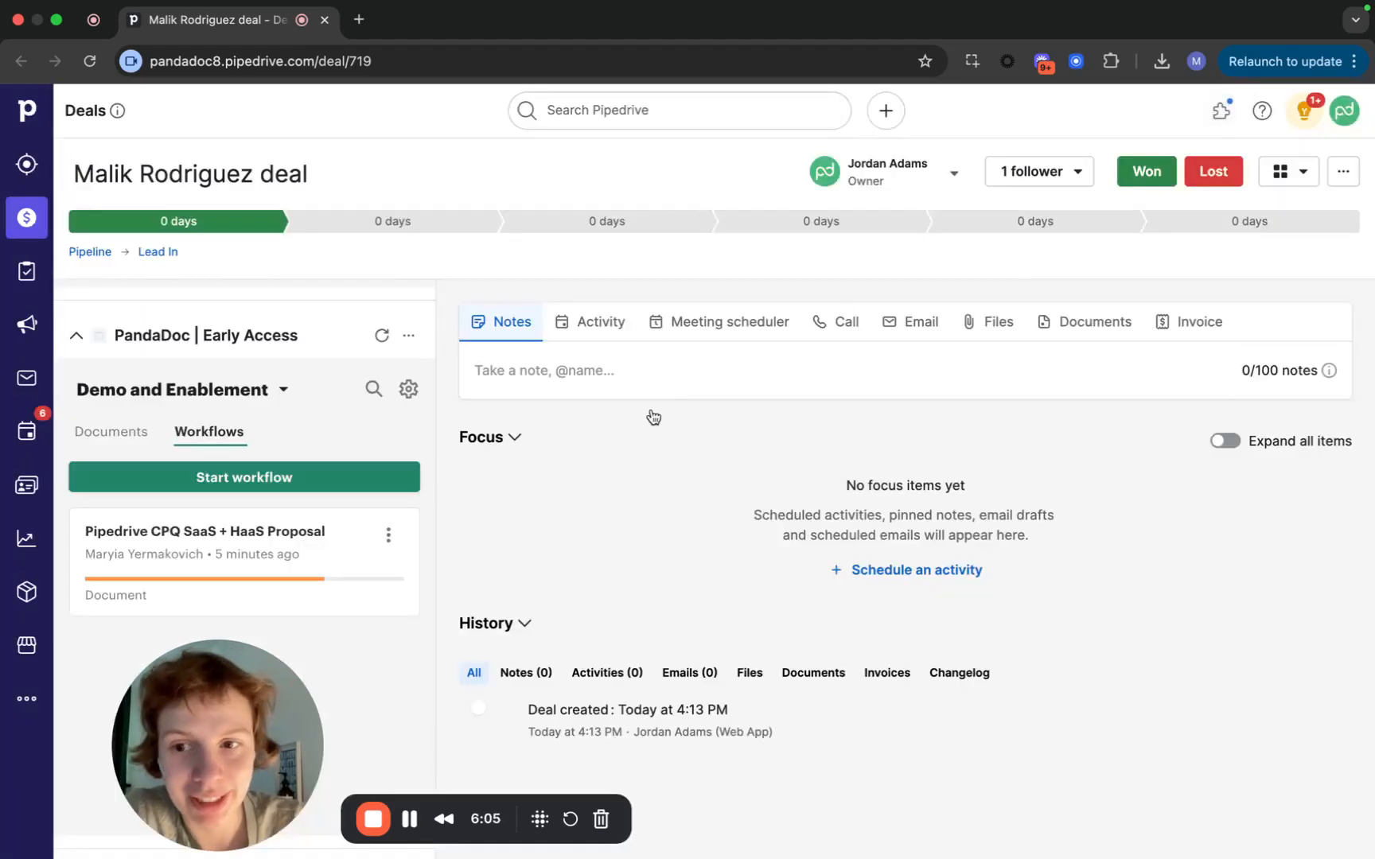
Reopen the Pipedrive CPQ SaaS + HaaS Proposal workflow, check the approval status and continue to sharing the document via link
drag(207, 780, 611, 654)
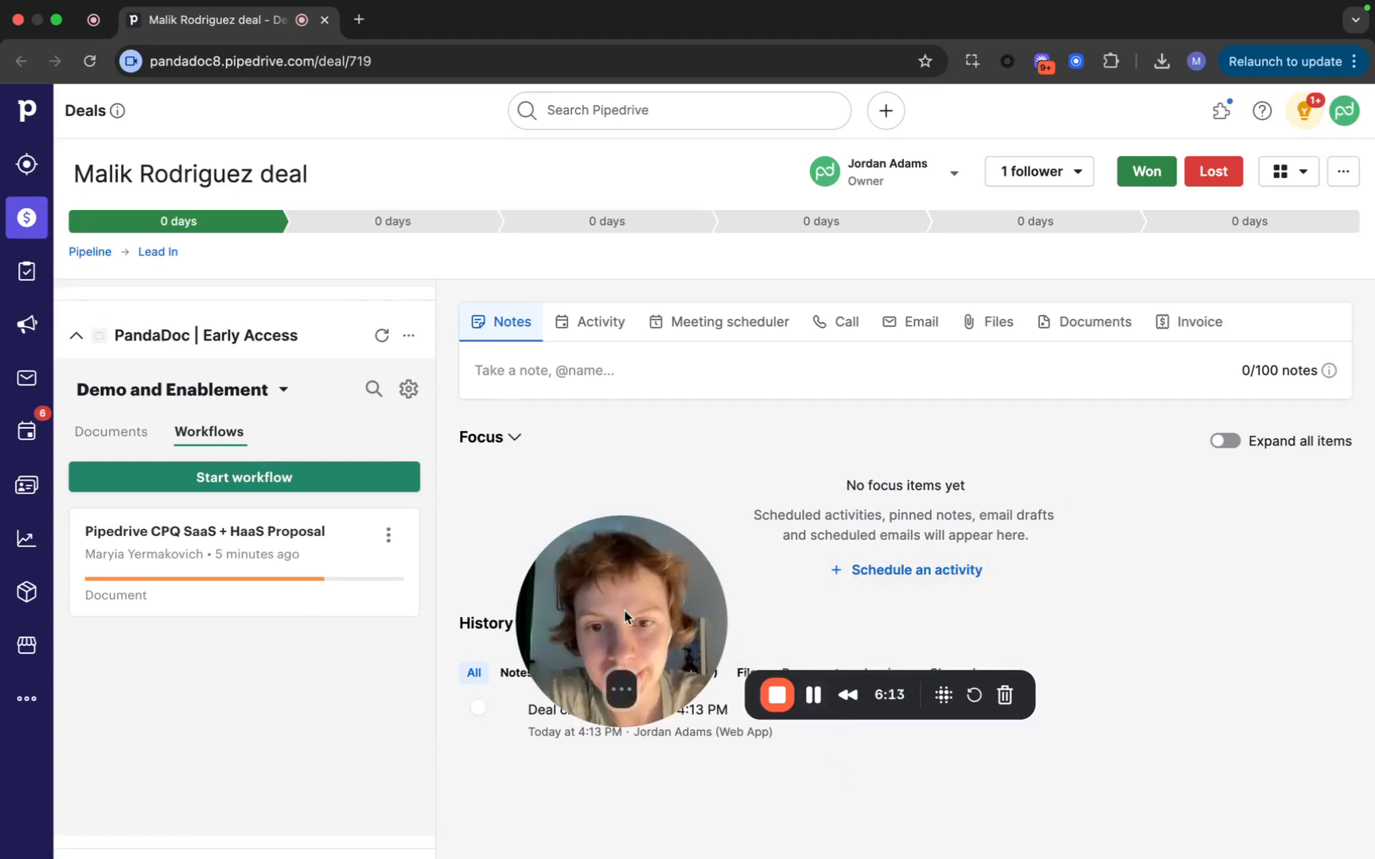
click(225, 551)
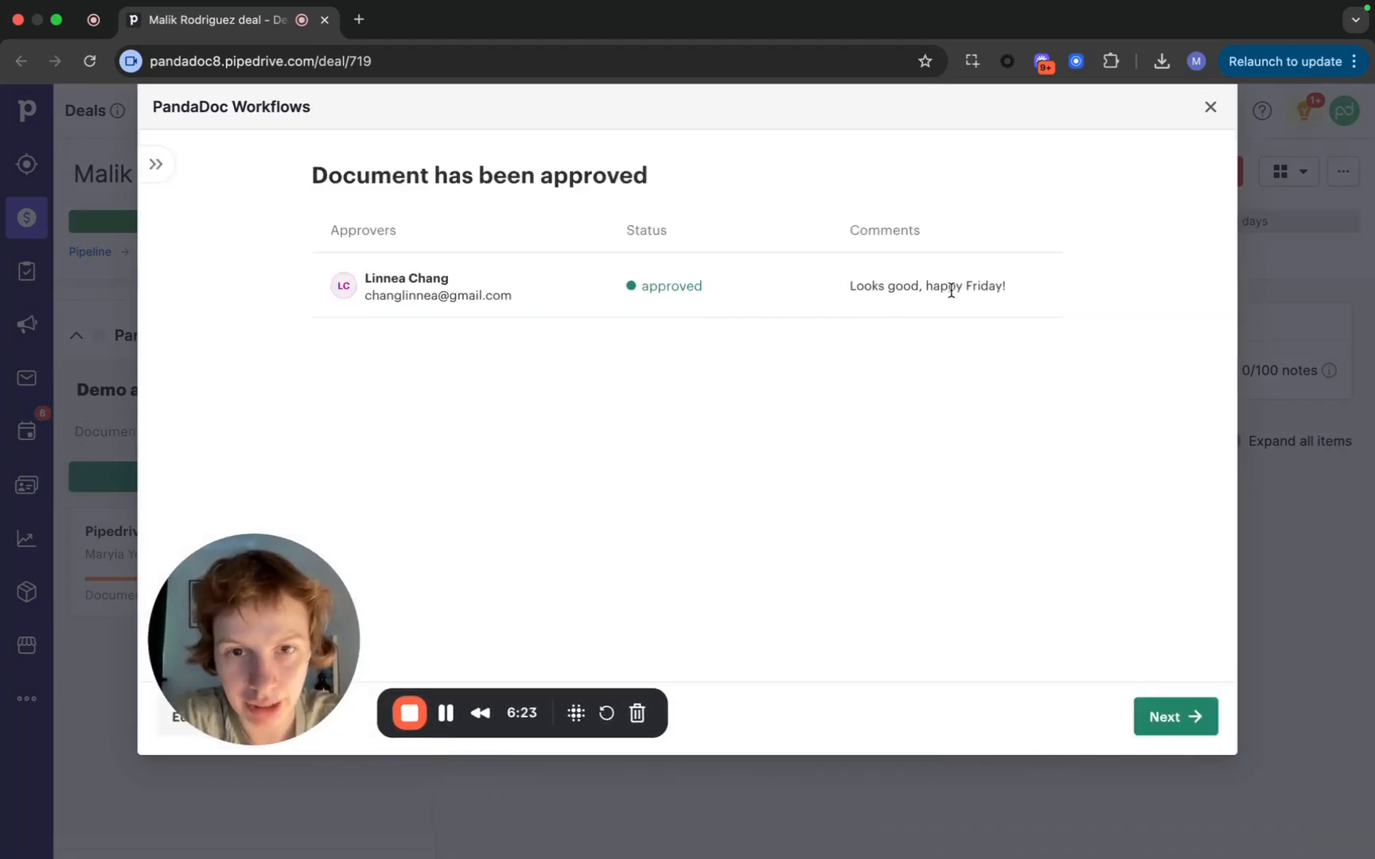
click(1160, 712)
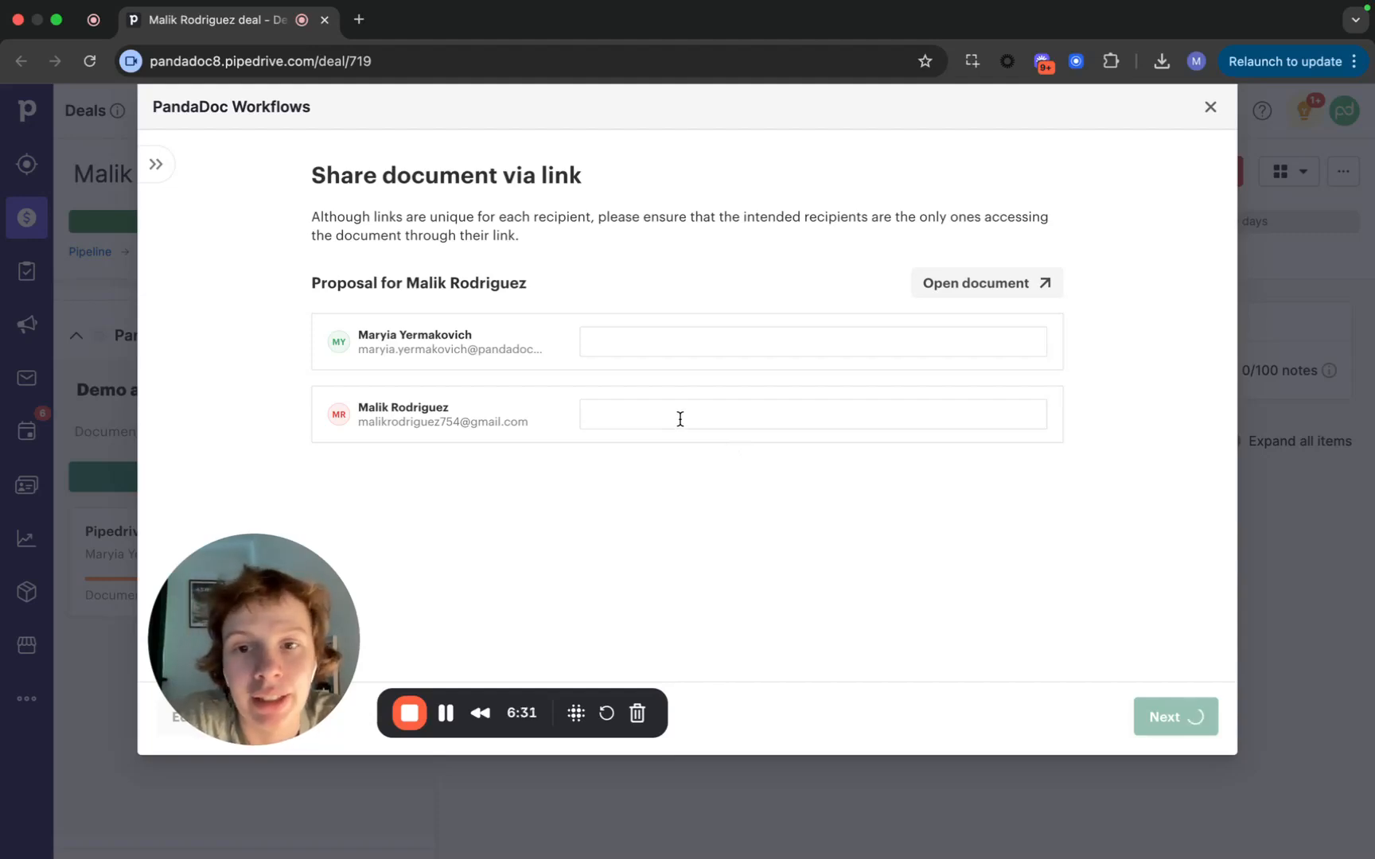
Select the full document link of the client recipient to inspect it
click(680, 415)
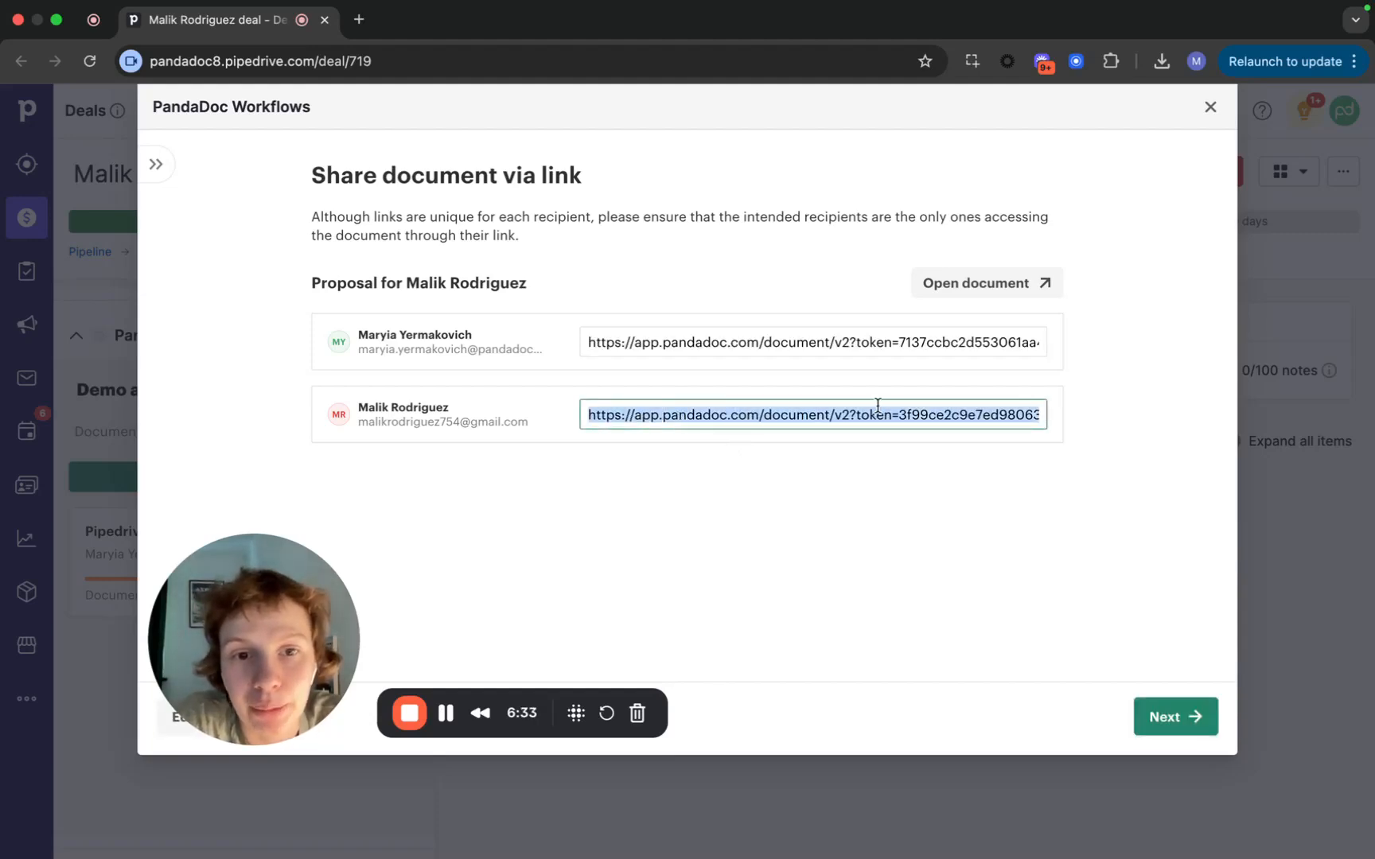
drag(914, 414, 1069, 437)
click(956, 415)
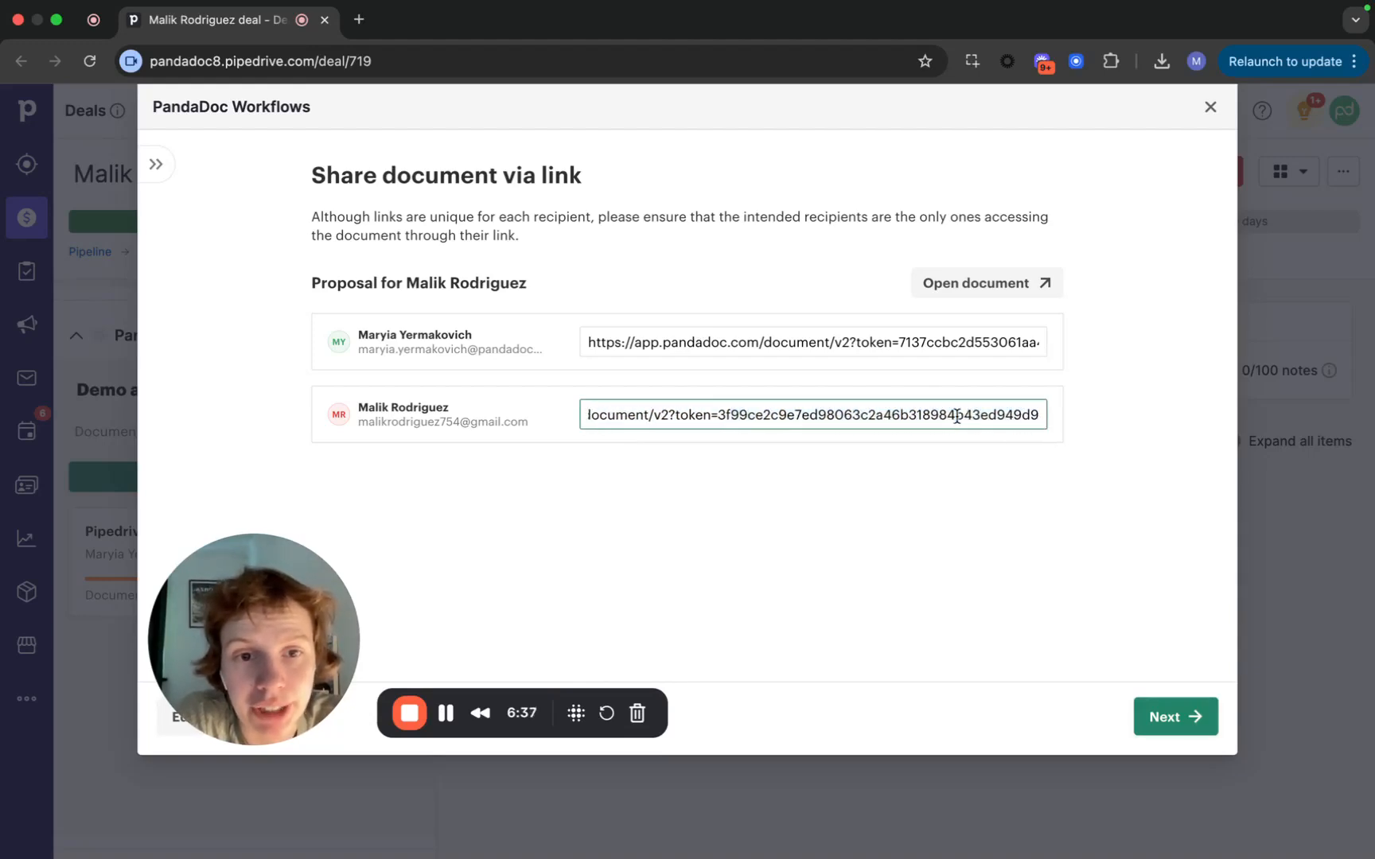
key(super+a)
click(957, 416)
key(super+a)
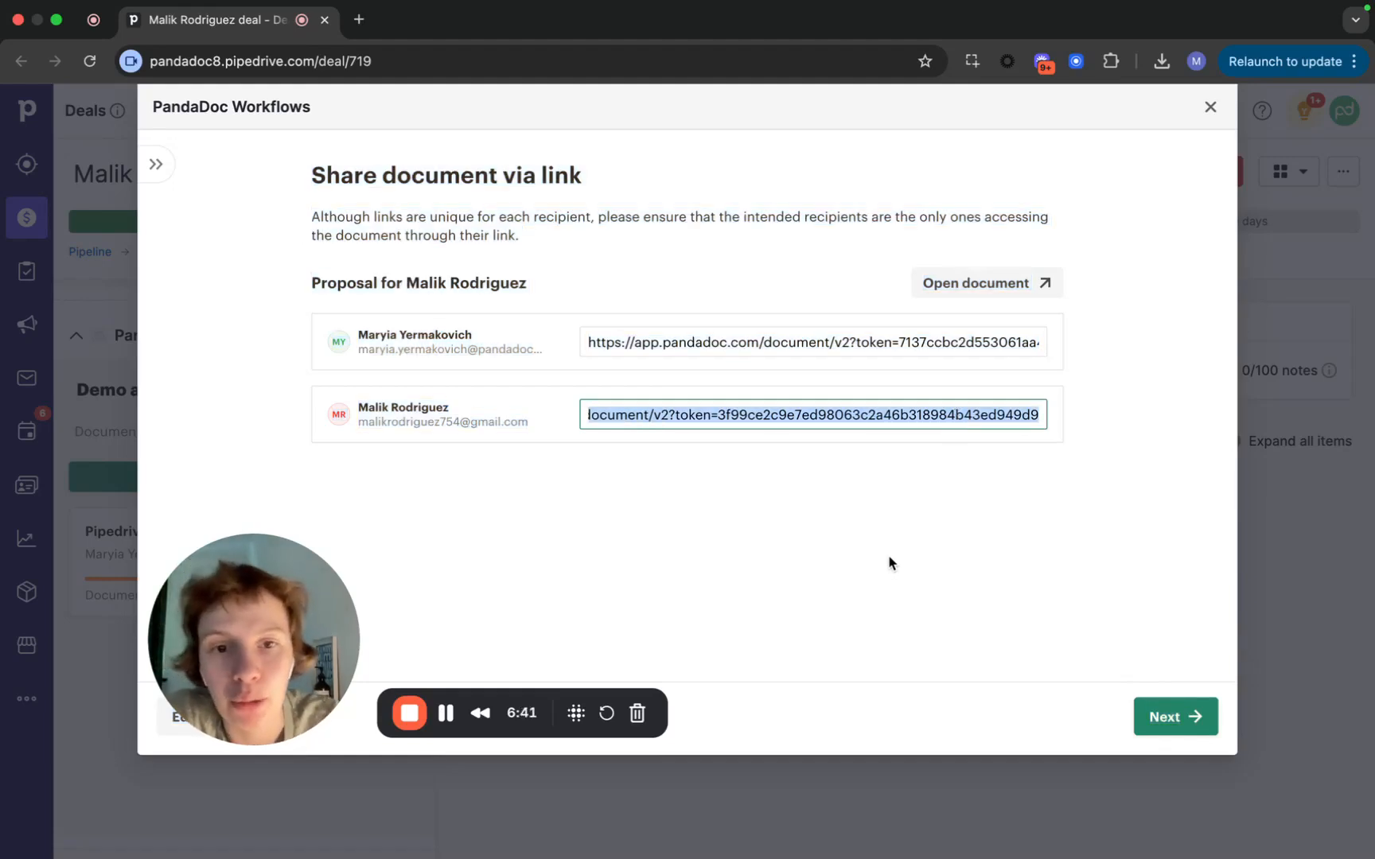
click(889, 564)
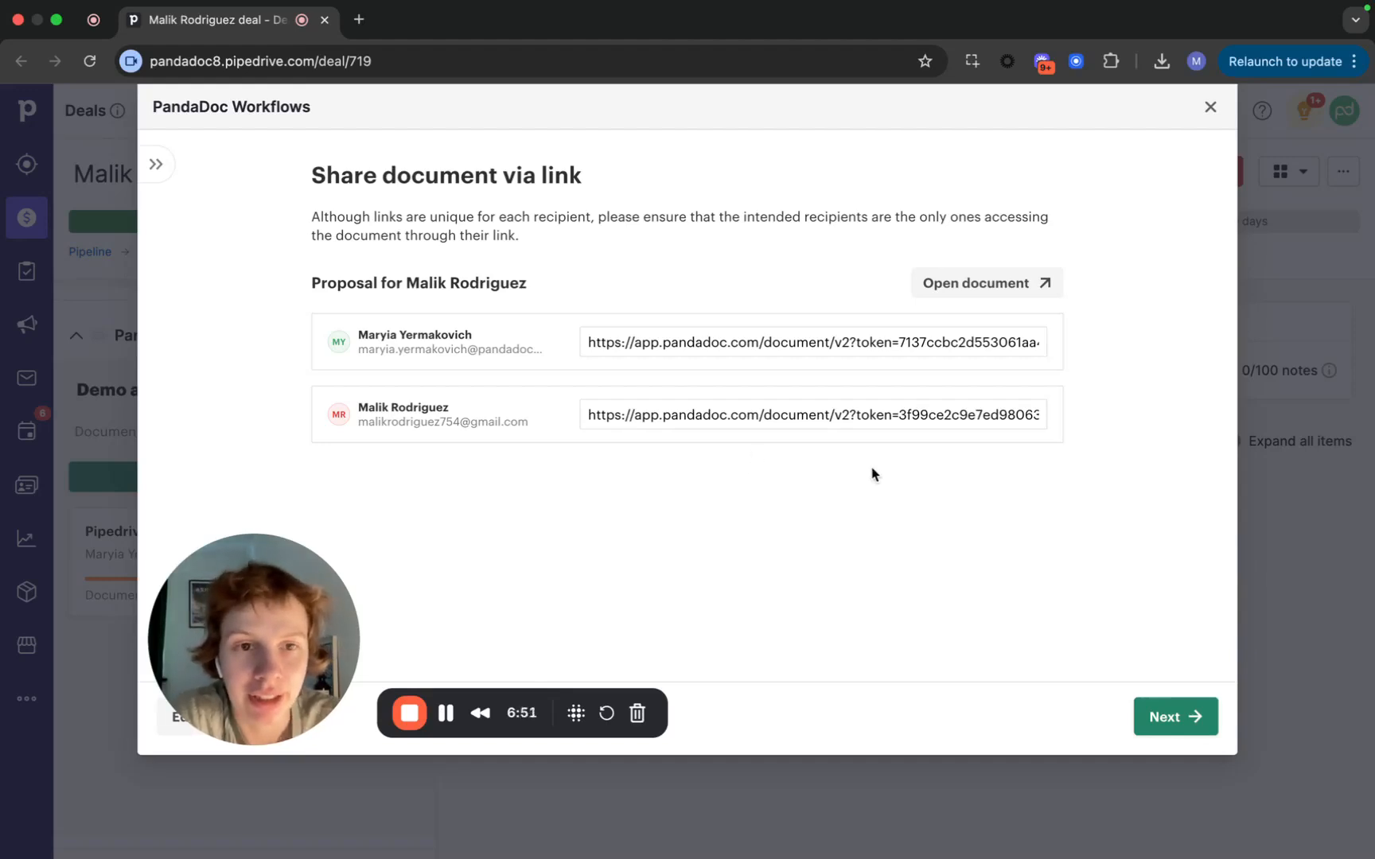
Continue past the link sharing stage to complete the workflow and close its window
click(1177, 732)
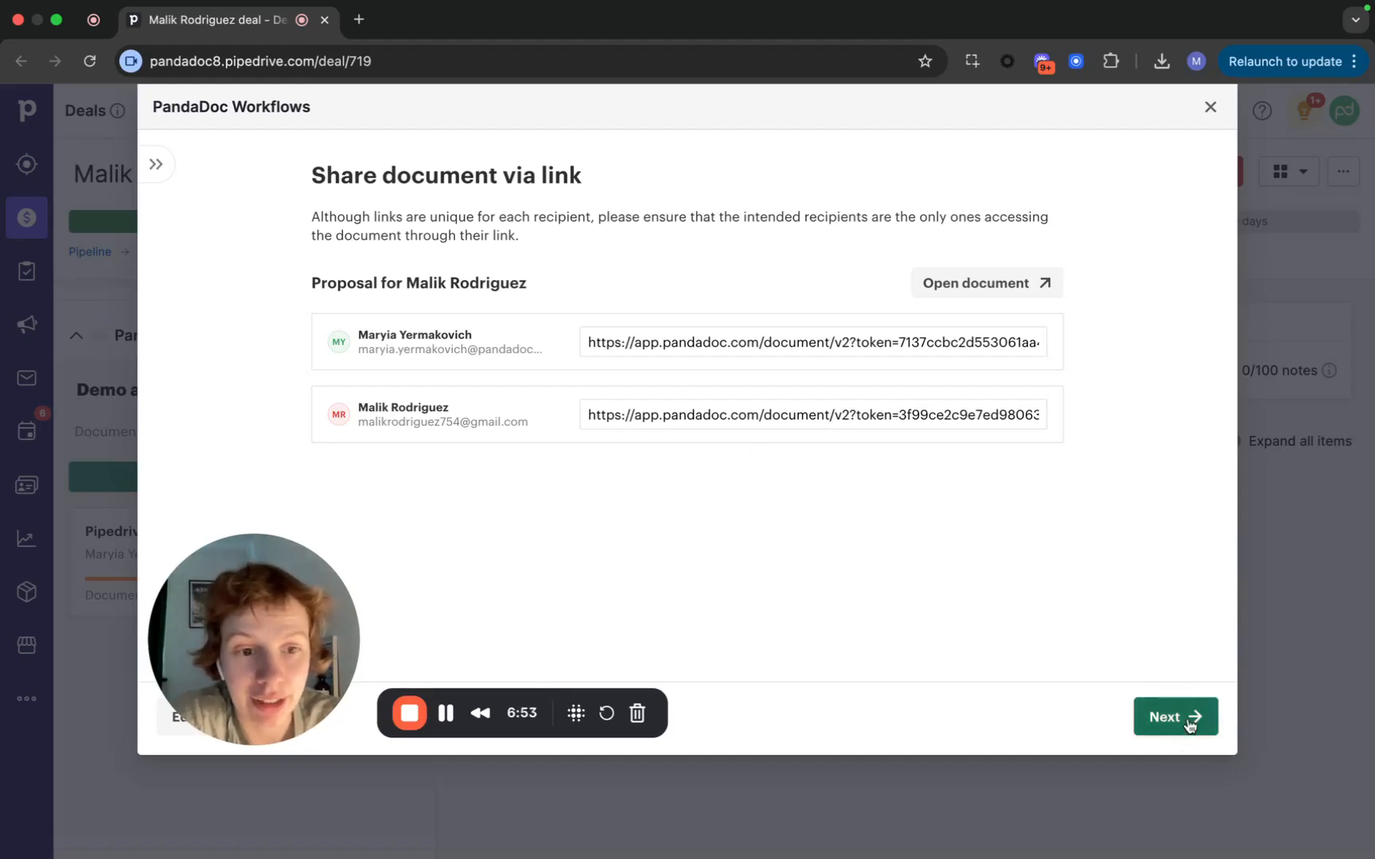
click(1190, 724)
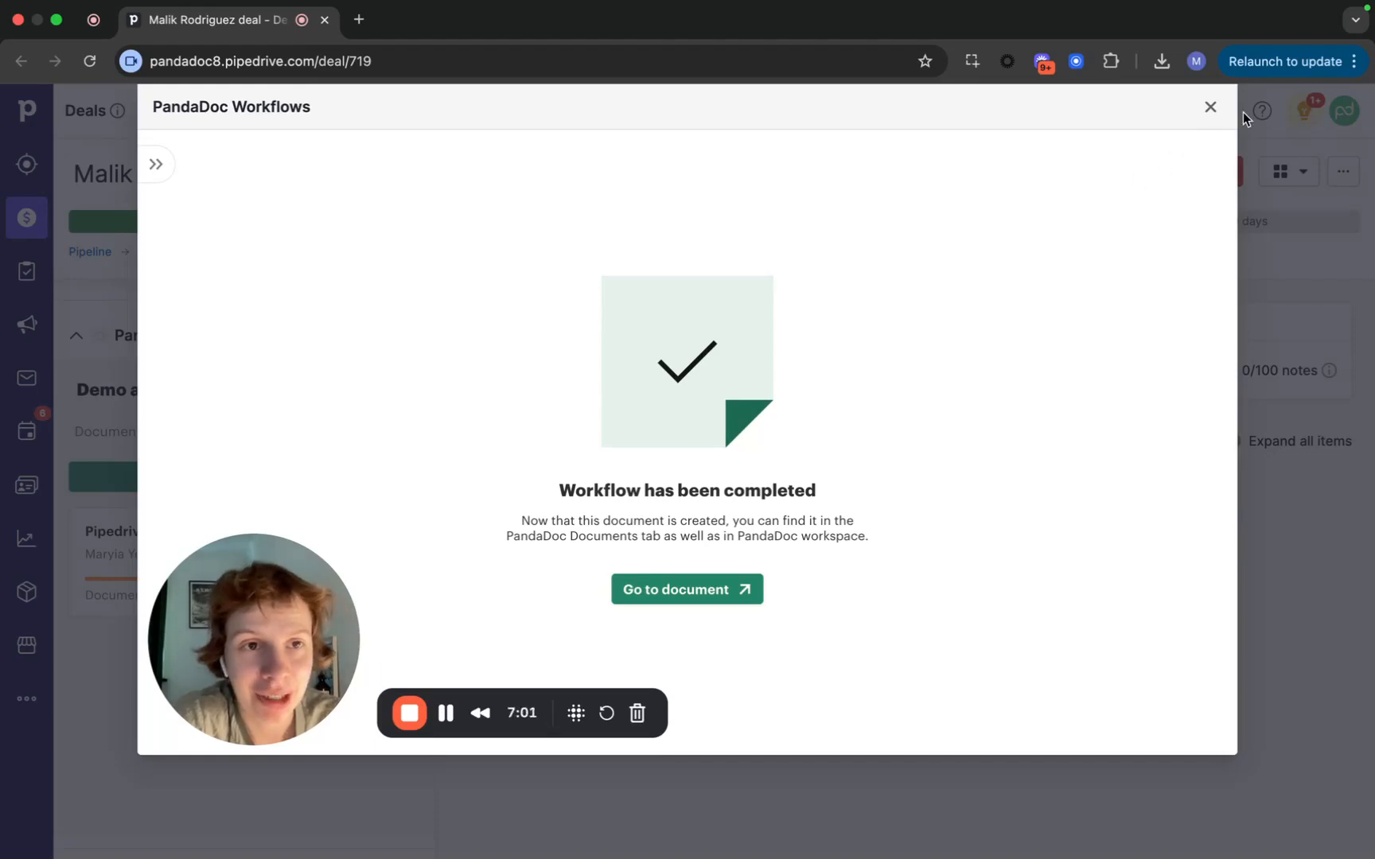
click(1211, 107)
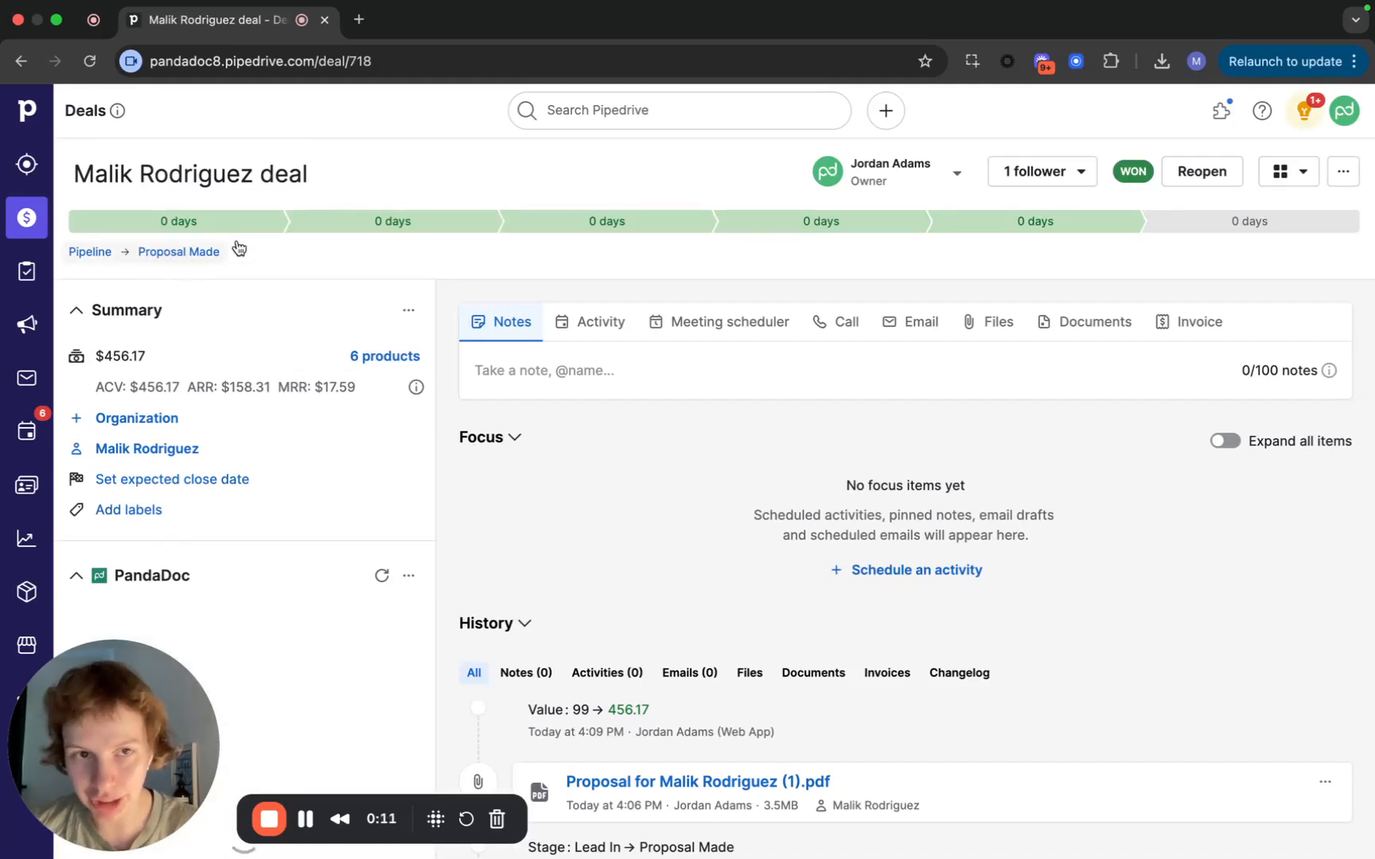
Examine the won deal's history, attached proposal PDF, PandaDoc documents and synced product list
drag(115, 737, 699, 568)
scroll(138, 530, down, 3)
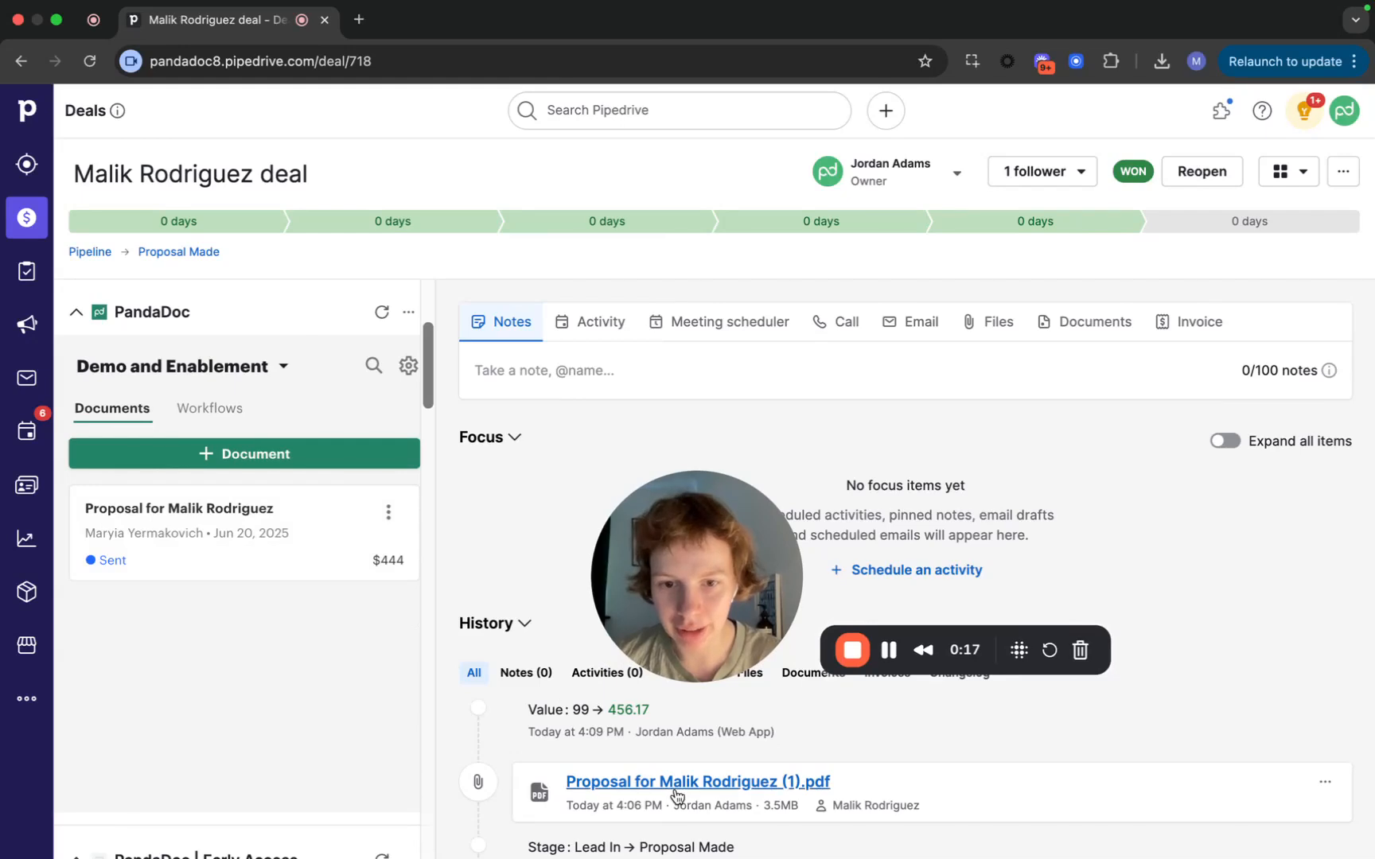
scroll(737, 789, down, 3)
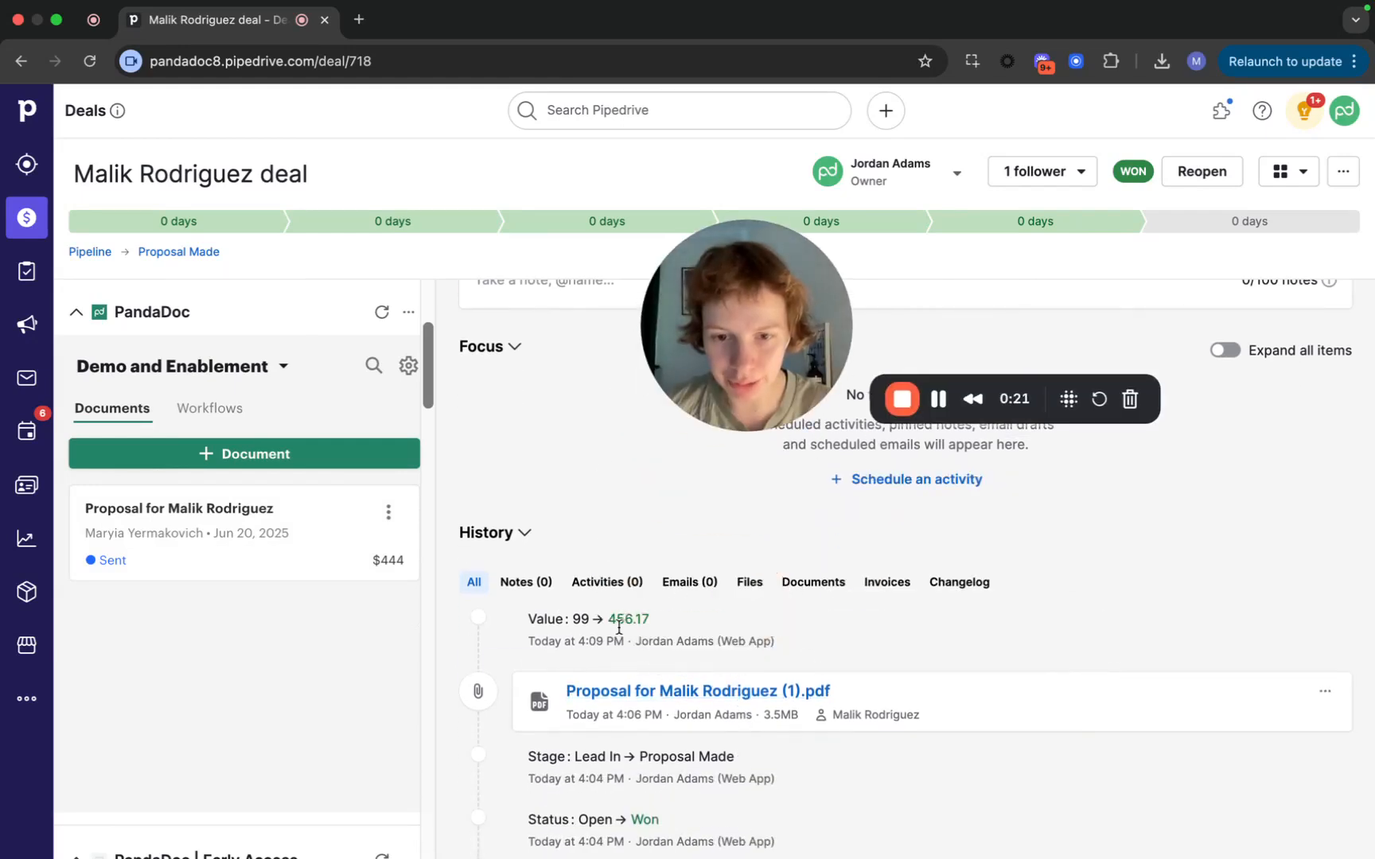
scroll(592, 696, down, 3)
scroll(329, 728, down, 10)
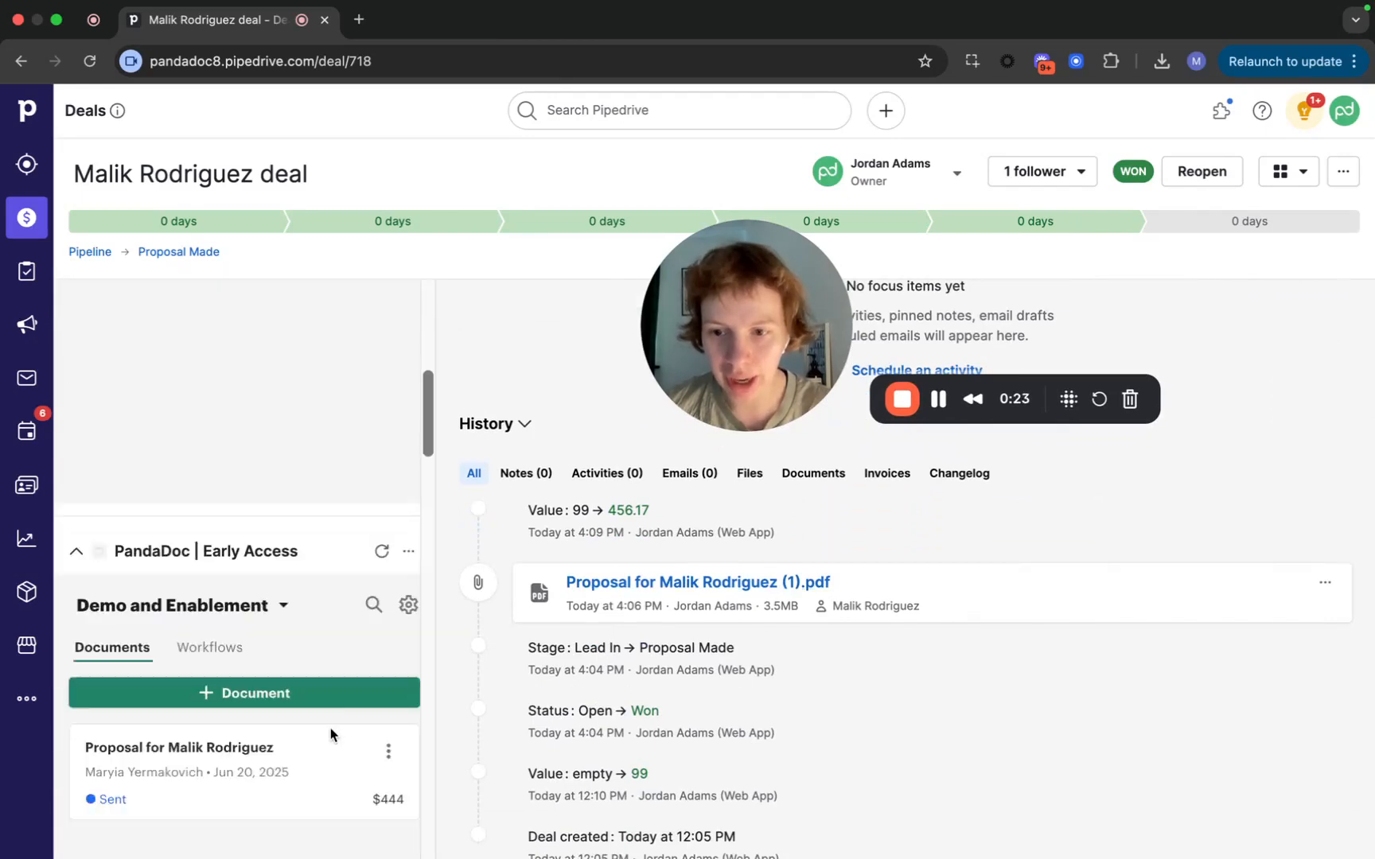
scroll(329, 728, down, 10)
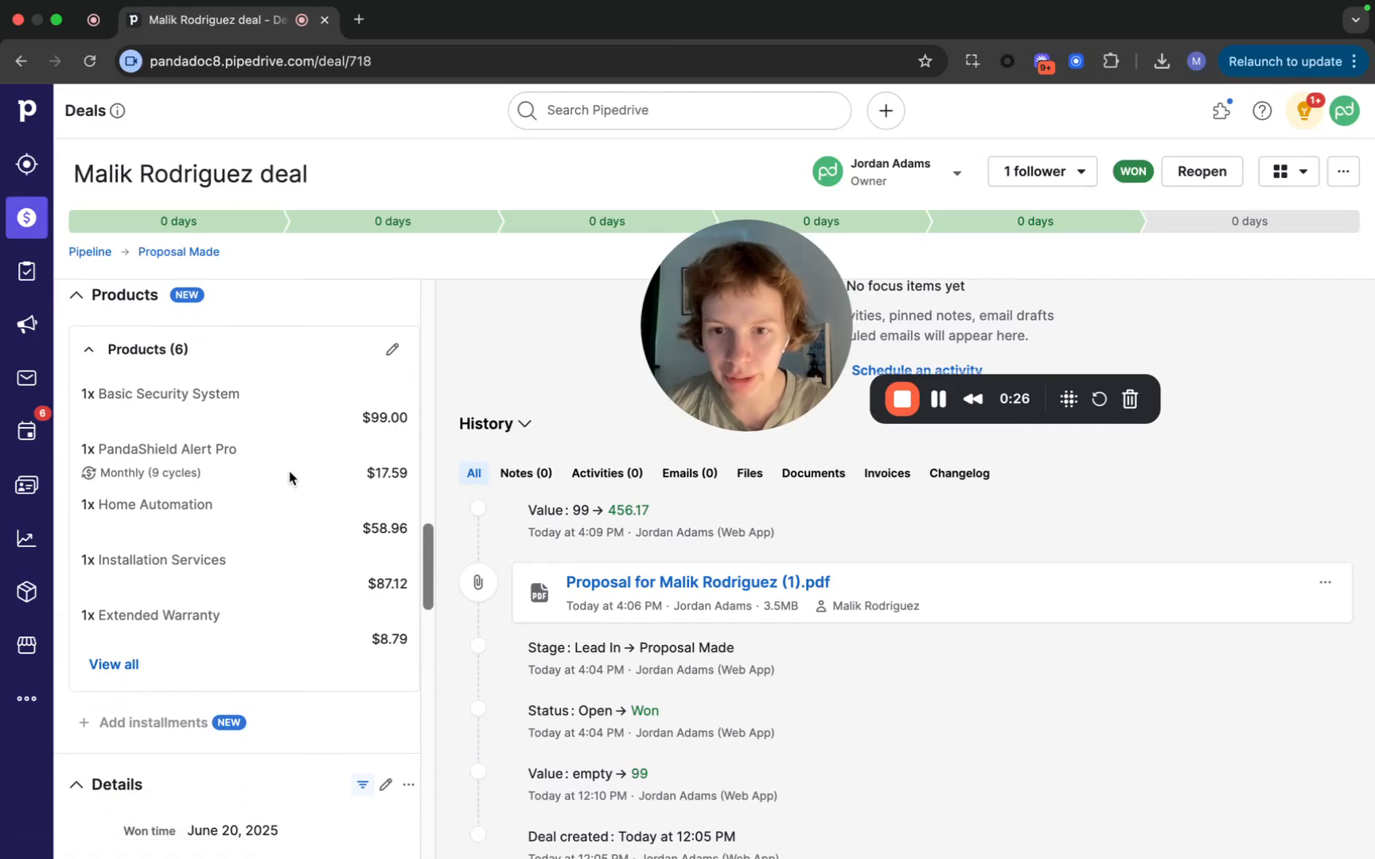
scroll(332, 497, down, 3)
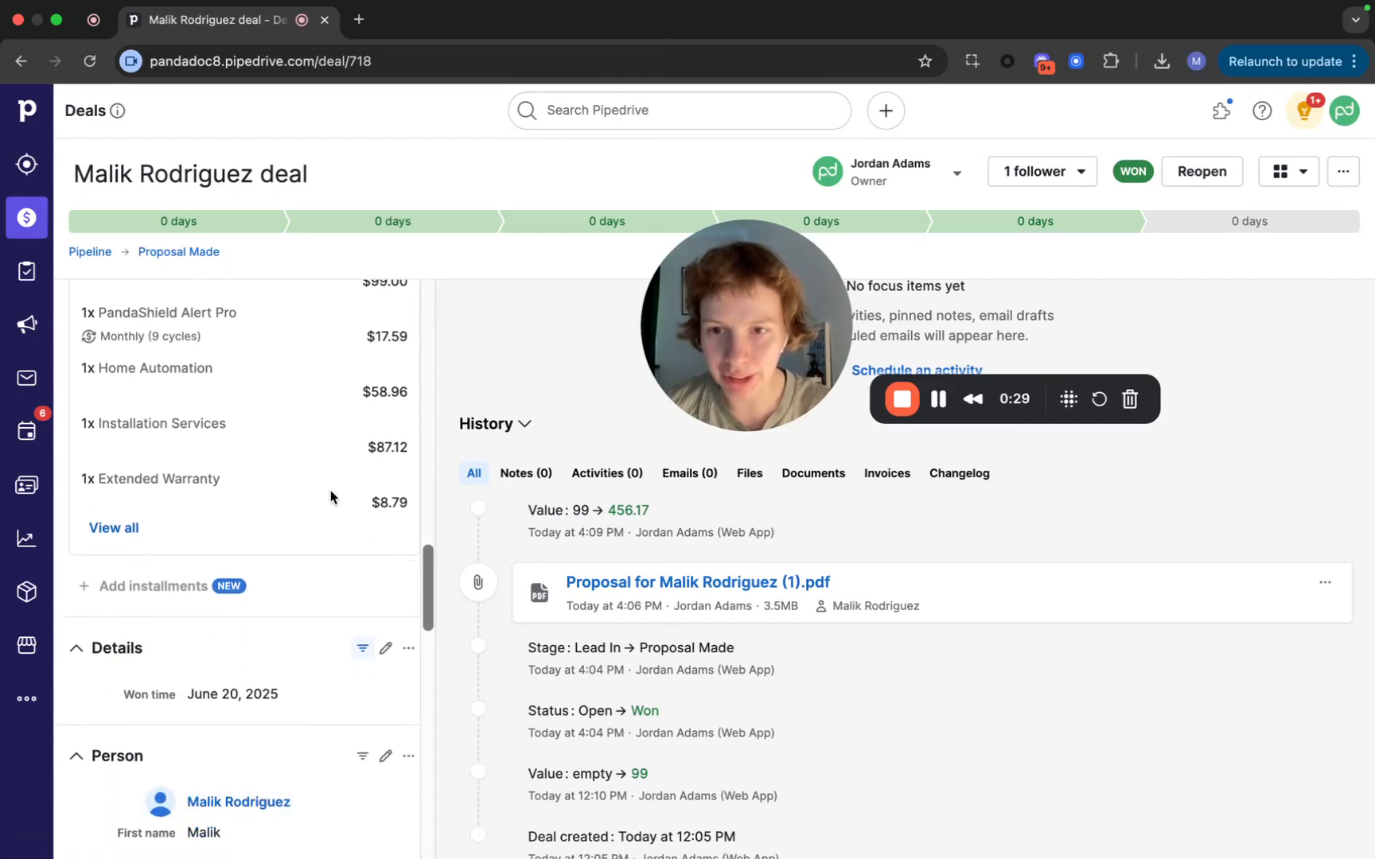
scroll(332, 494, up, 2)
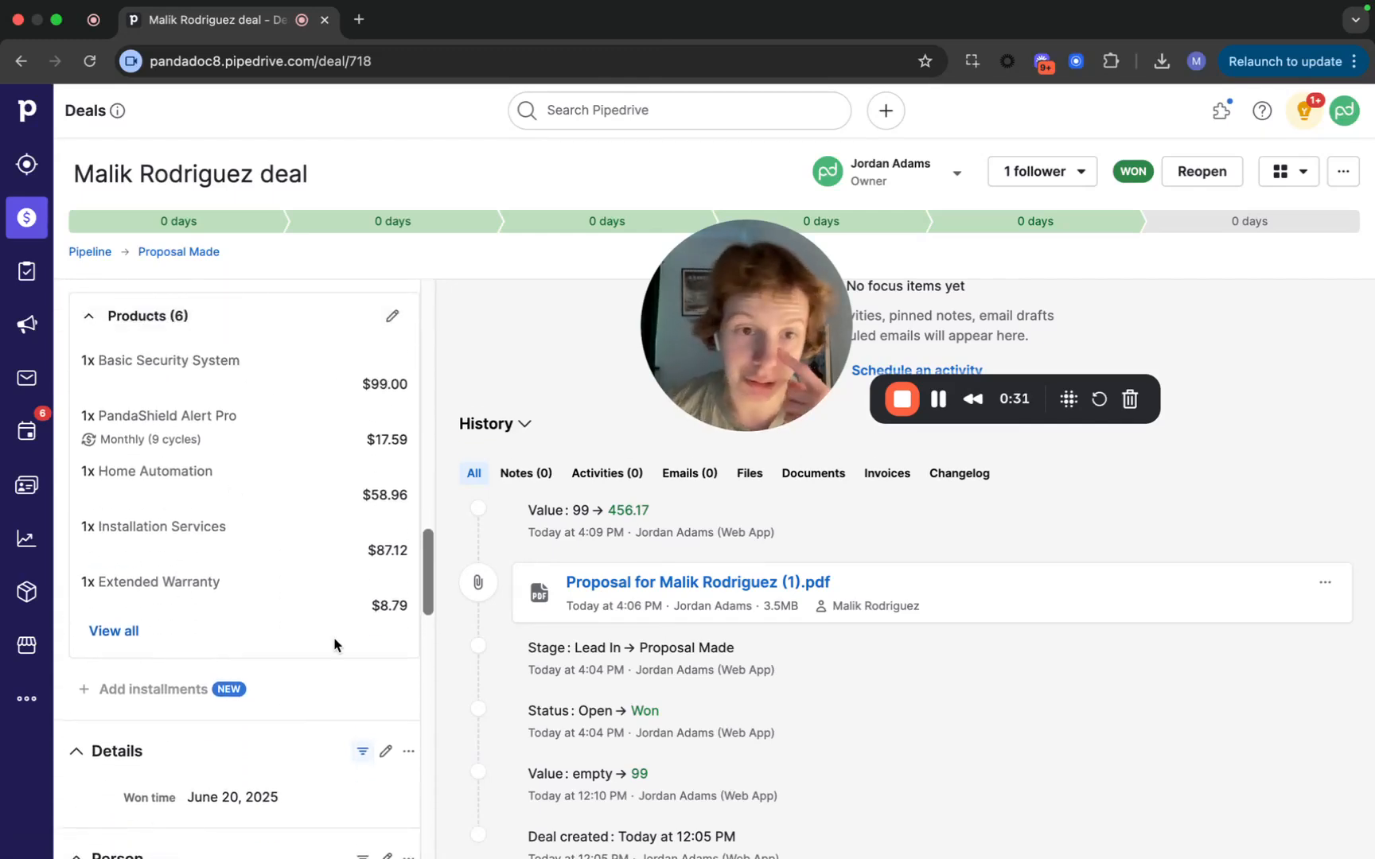